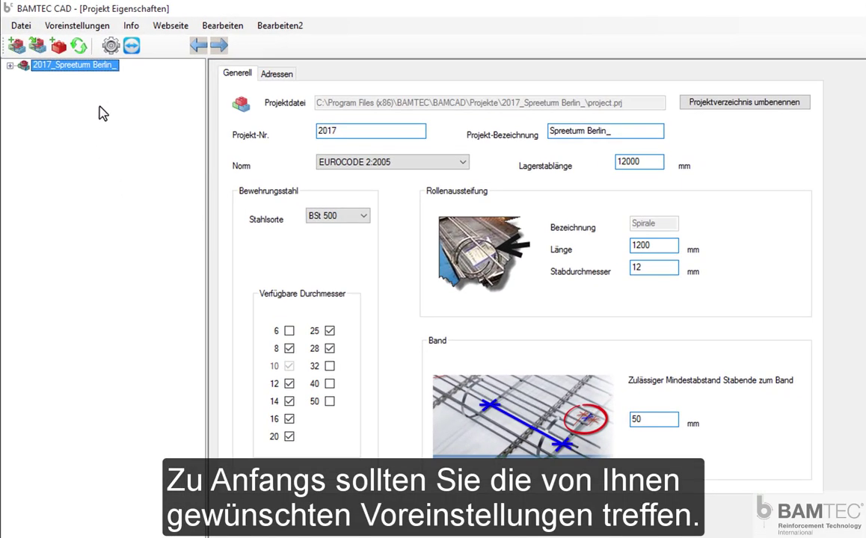
- Open the Voreinstellungen dialog with the program's default settings
click(87, 27)
- Keep the language set to deutsch, confirm the projects root folder, and view the Adressen page
click(150, 71)
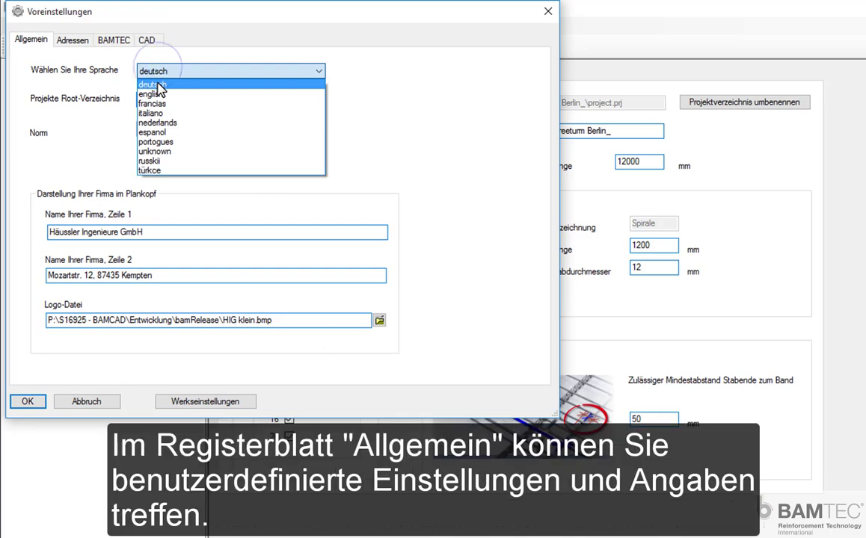
click(158, 86)
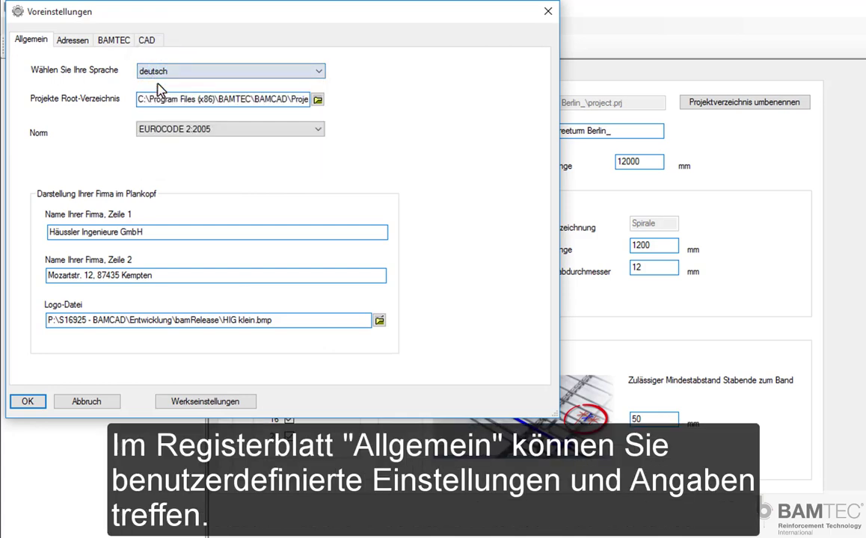
click(318, 100)
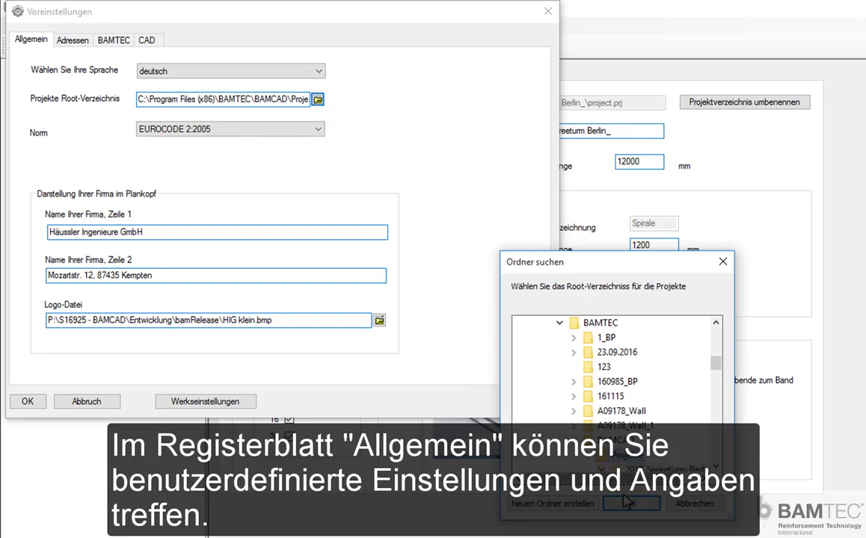
click(627, 505)
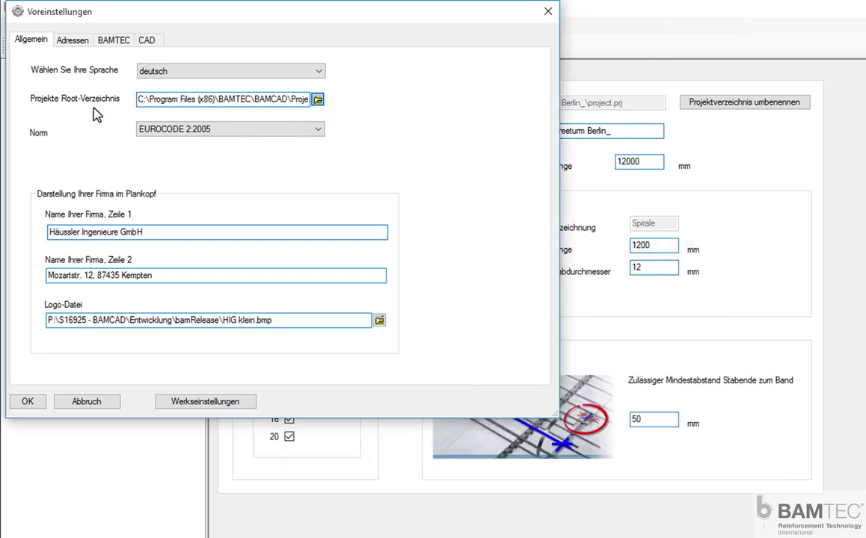
click(84, 43)
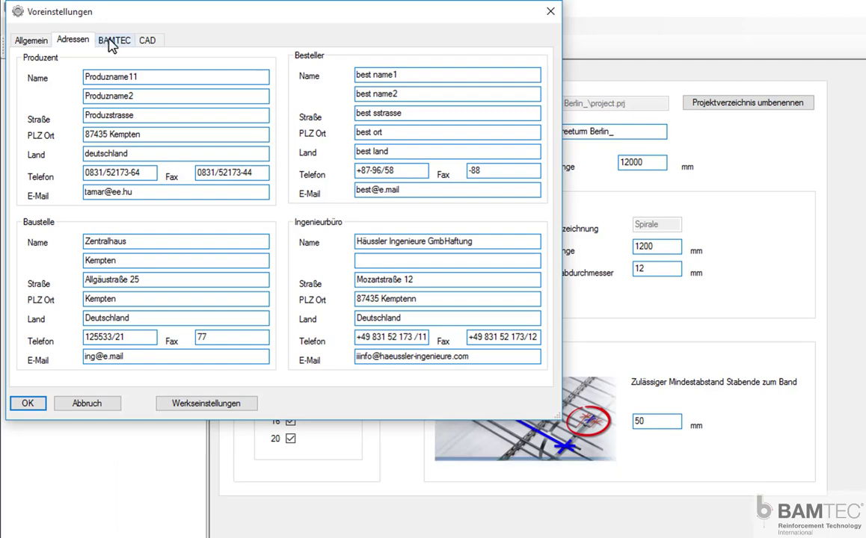
- In the CAD display settings, change Hintergrundfarbe from black to white and Fadenkreuz from red to black
click(111, 46)
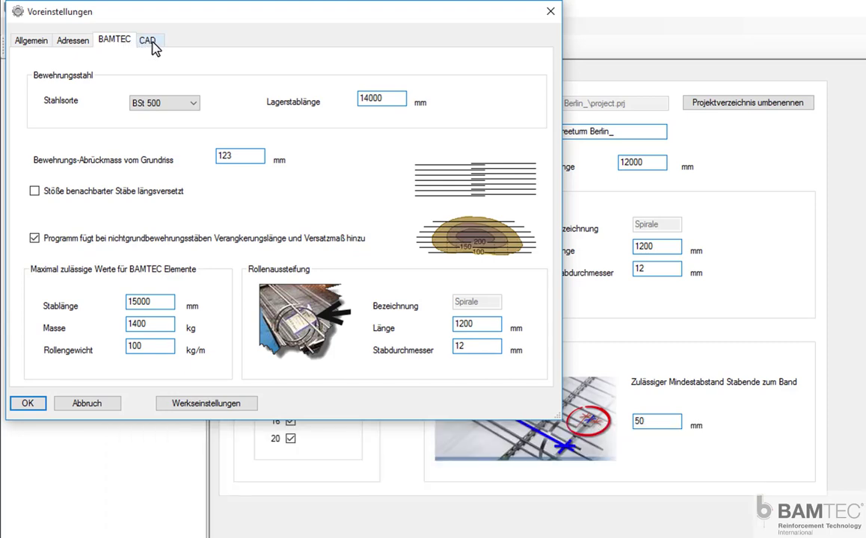
click(154, 47)
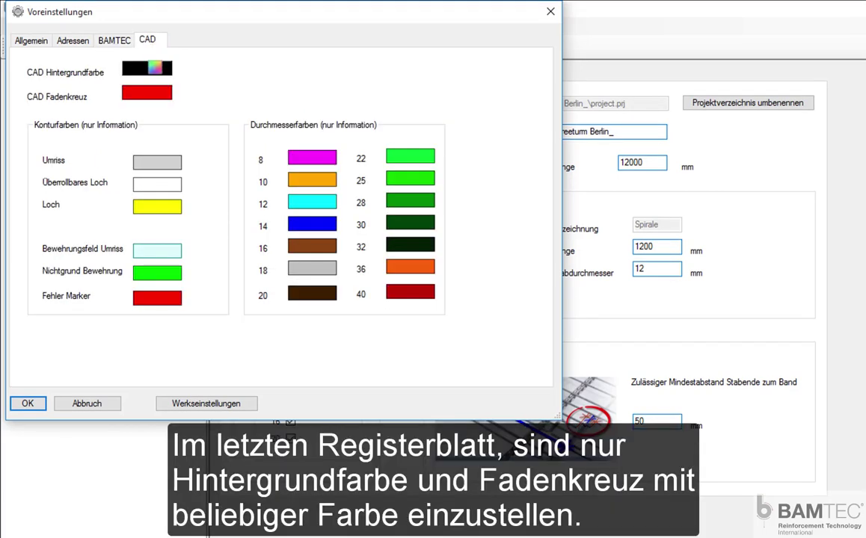
click(146, 69)
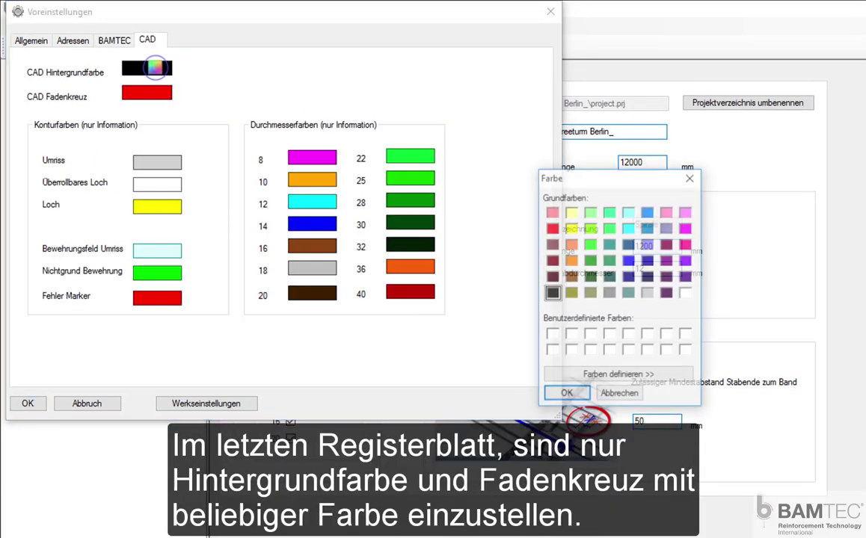
click(686, 294)
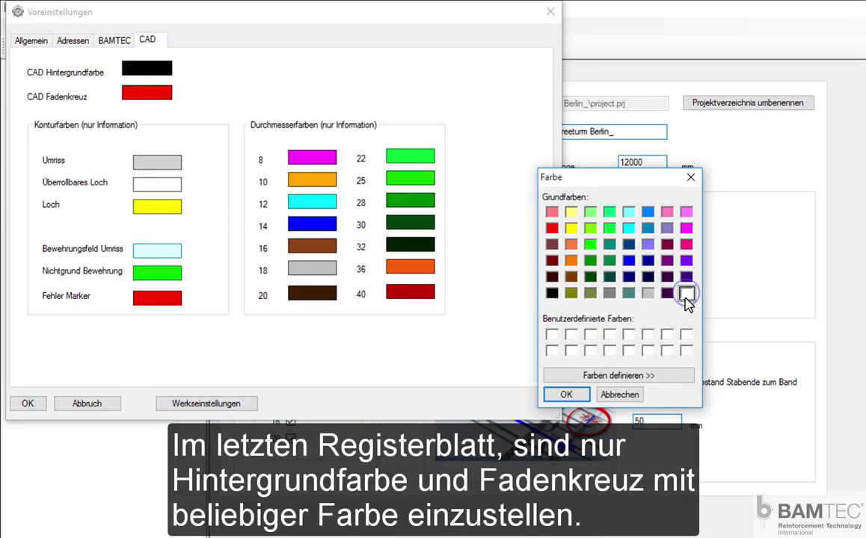
click(564, 394)
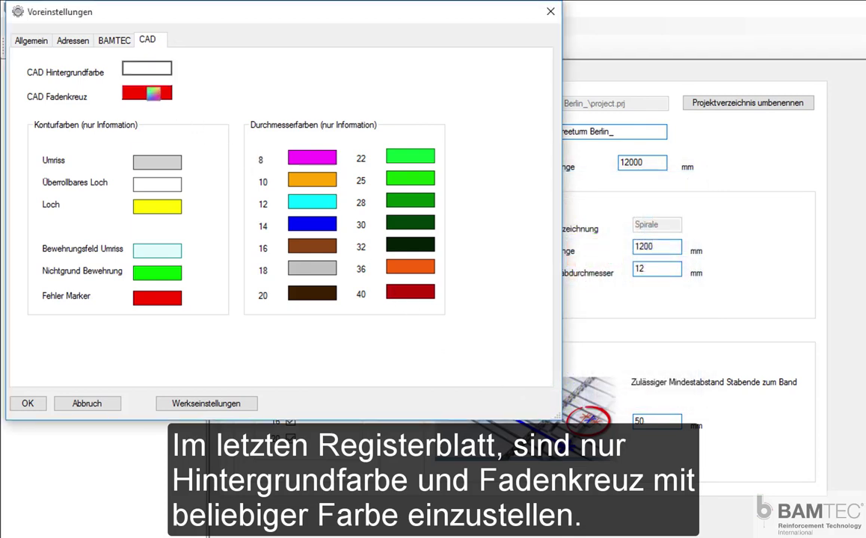
click(152, 93)
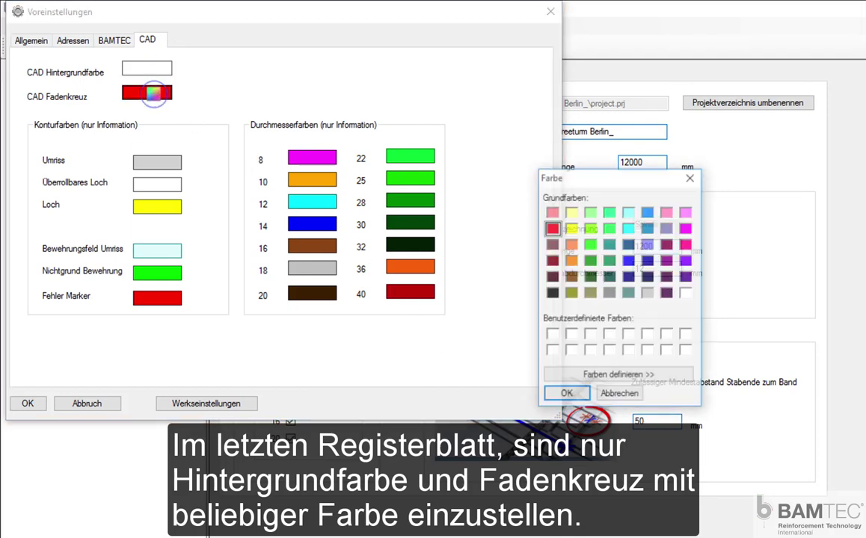
click(551, 293)
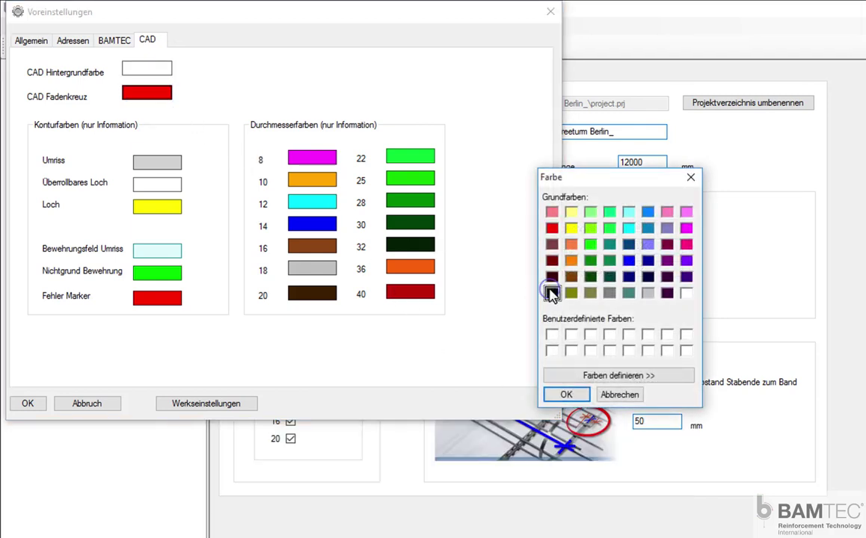
click(562, 395)
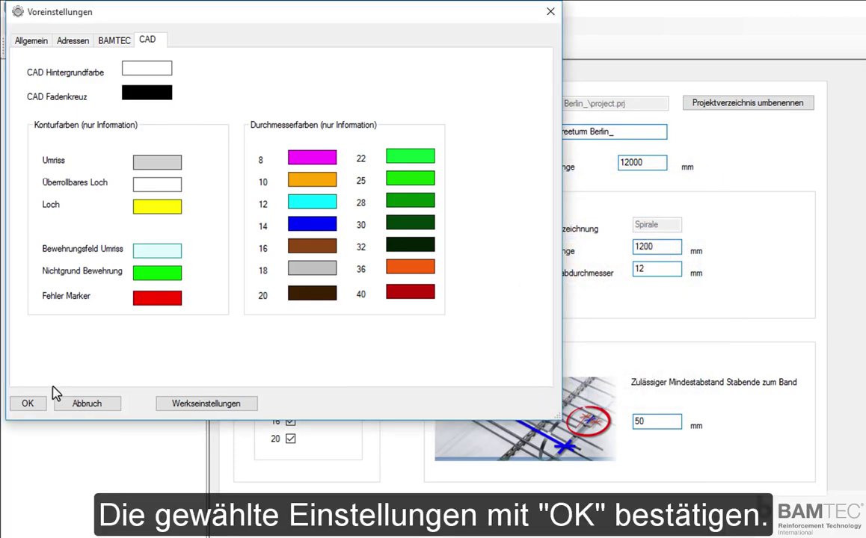
- Save the preferences with OK, close BAMTEC CAD, and relaunch it from the BAMCAD desktop icon
click(28, 404)
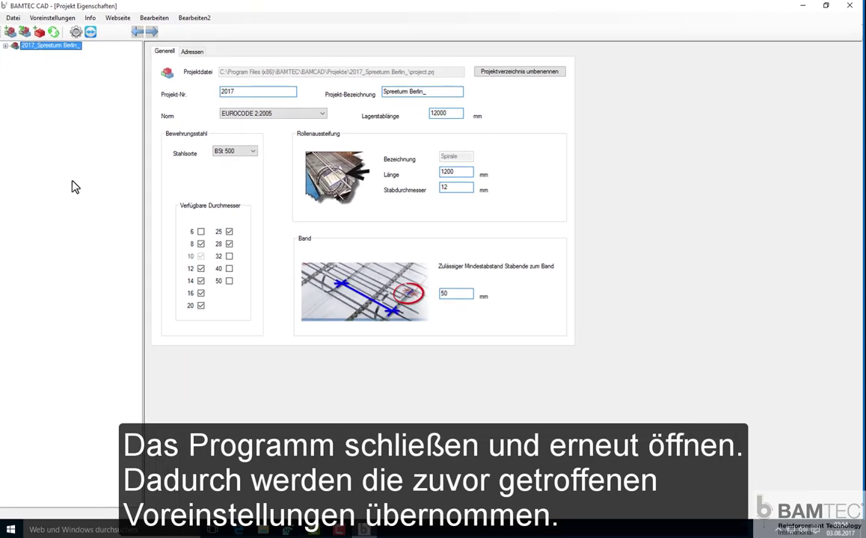
click(850, 8)
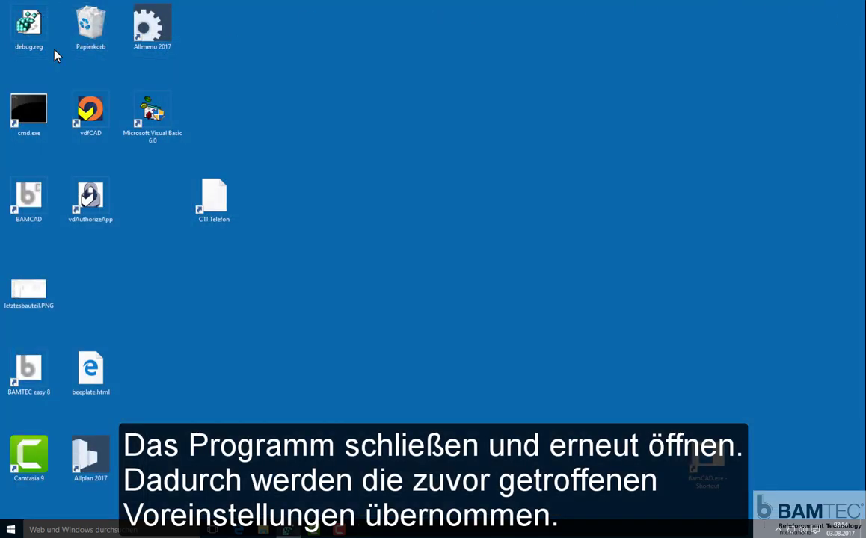
click(17, 213)
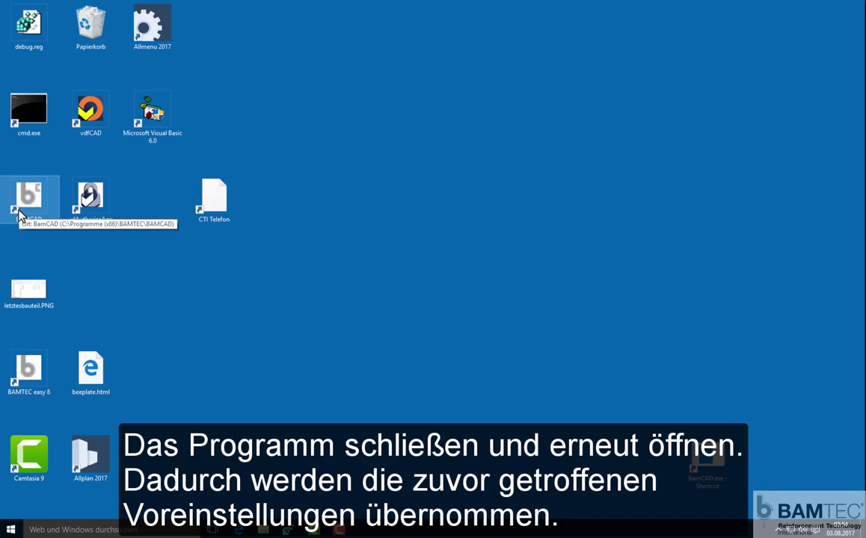
double_click(34, 218)
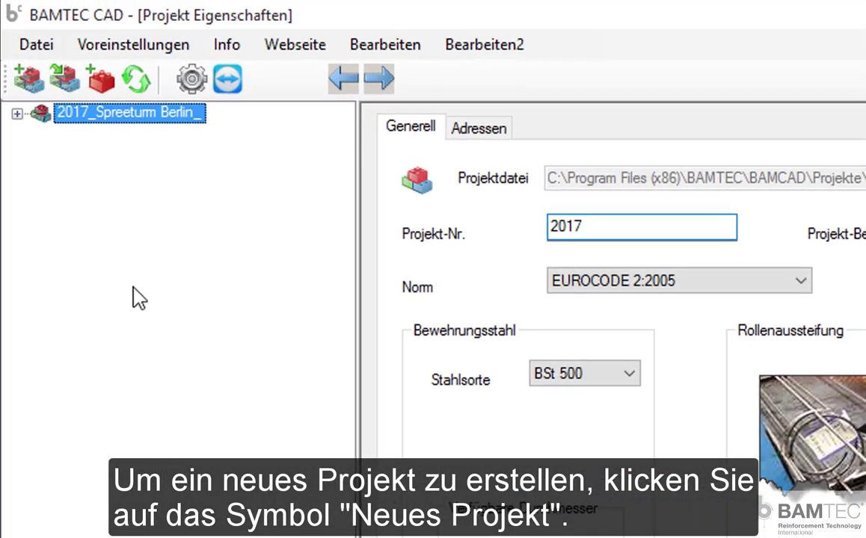
- Create project 2017 'Spreeturm Berlin' and rename its folder to 2017_Spreeturm Berlin
click(29, 78)
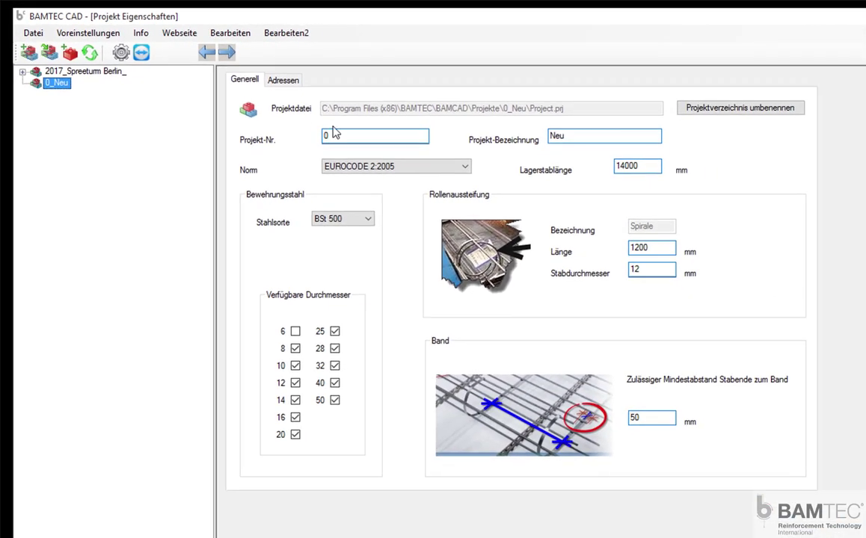
double_click(337, 128)
text(Spreeturm Ber)
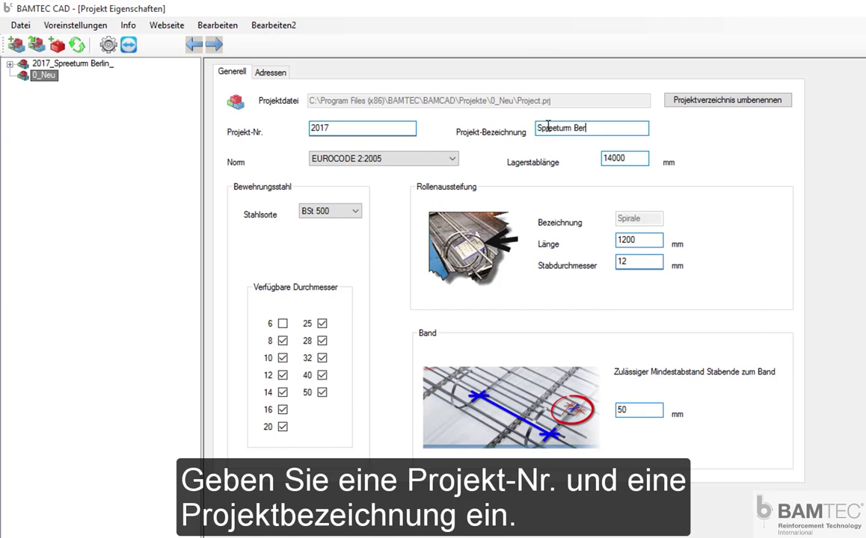
text(lin)
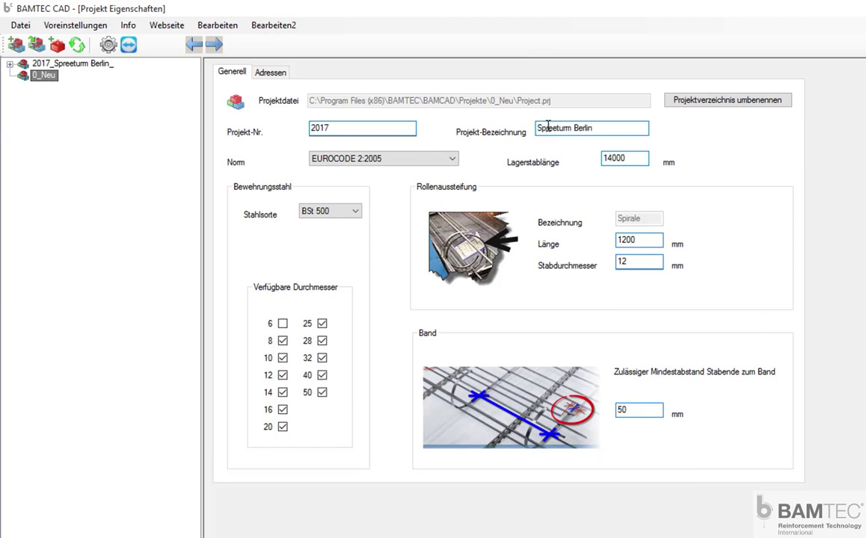
click(689, 103)
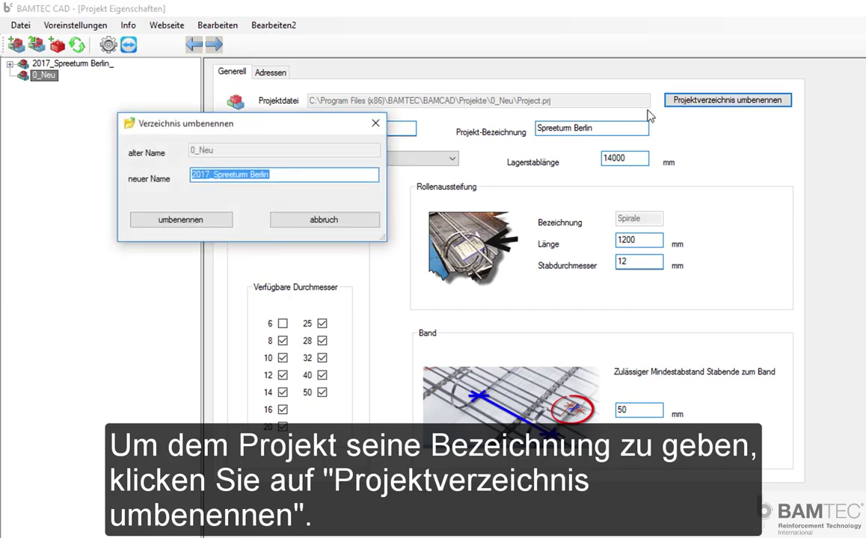
click(171, 221)
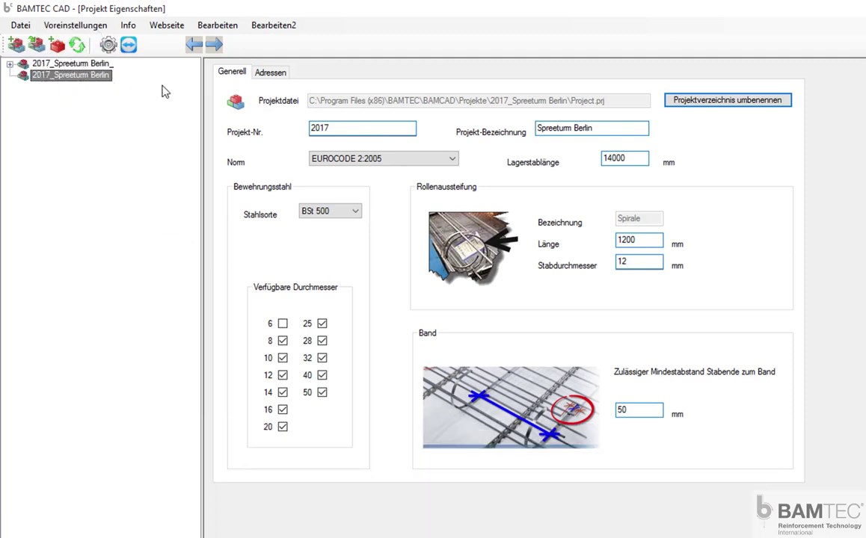
- Set Lagerstablänge to 12000 mm, uncheck diameters 32, 40 and 50, and review the addresses
double_click(620, 158)
text(1200)
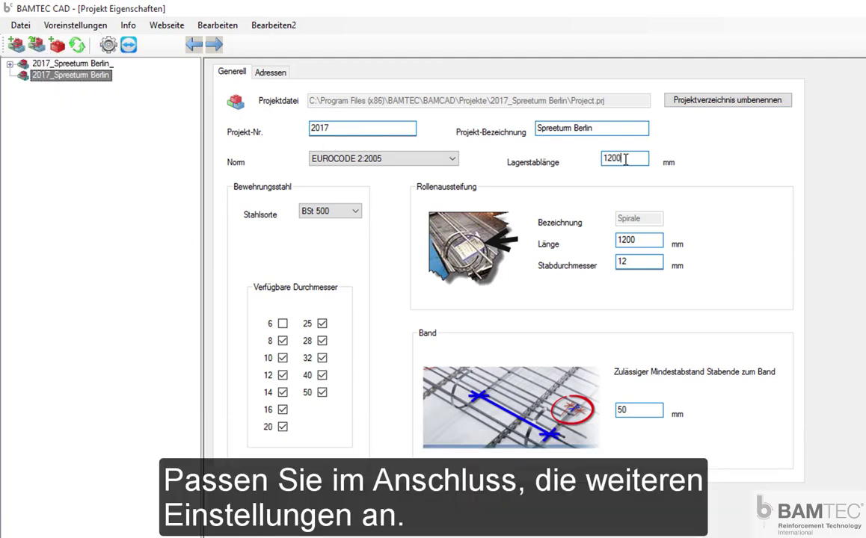
click(322, 358)
click(271, 72)
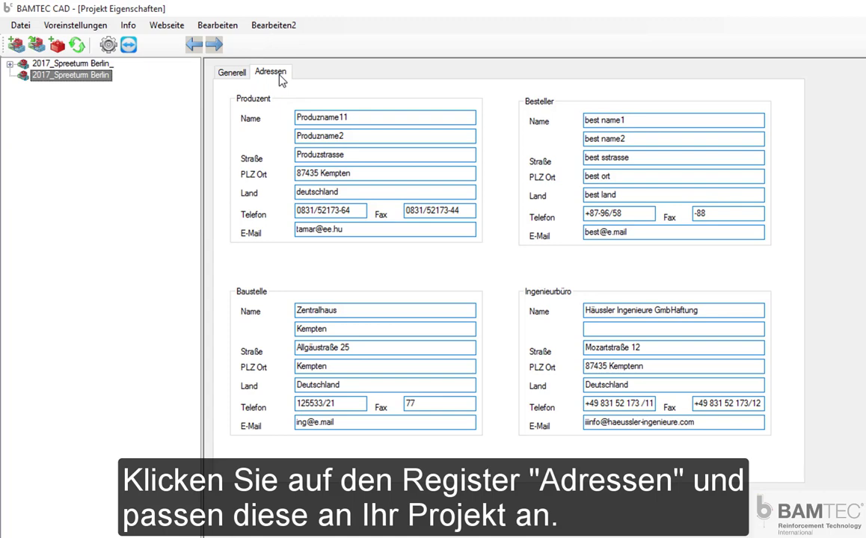
click(214, 45)
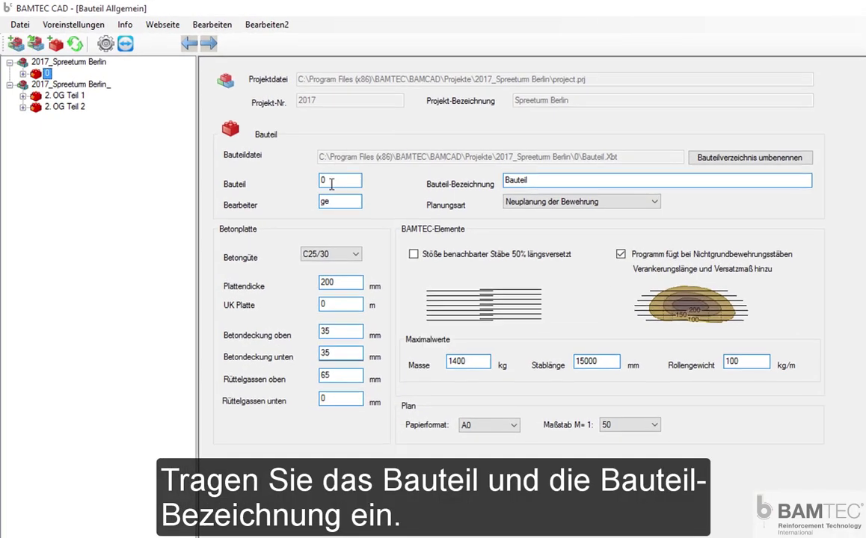
- Enter the component number and description 2. OG Teil 1 (Regeldecke) and rename its folder to match
double_click(331, 184)
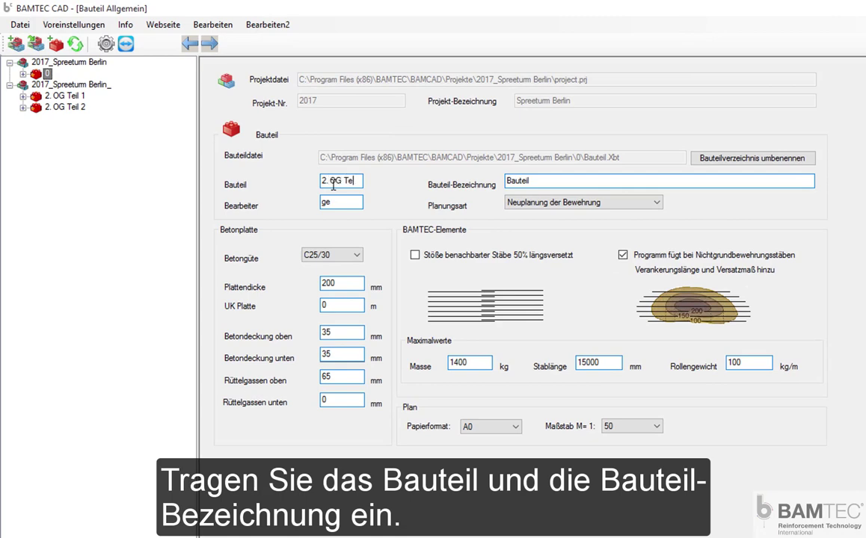
double_click(534, 179)
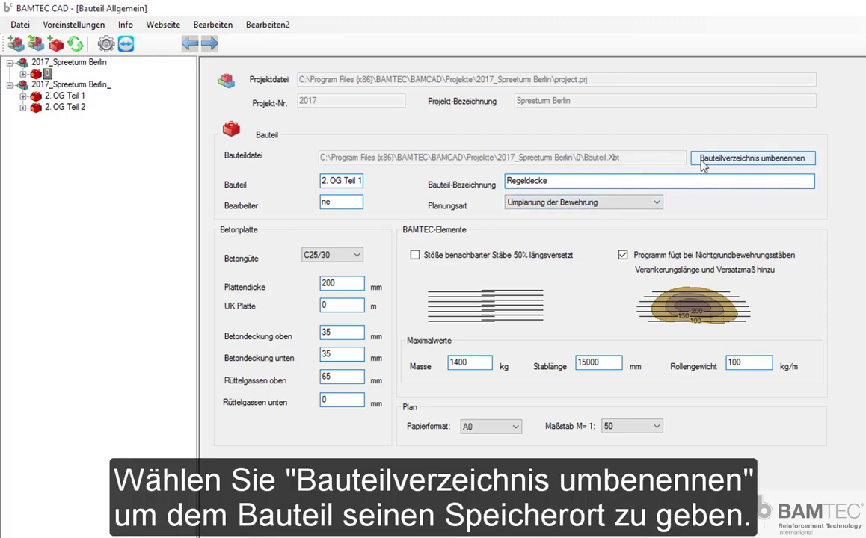
click(702, 161)
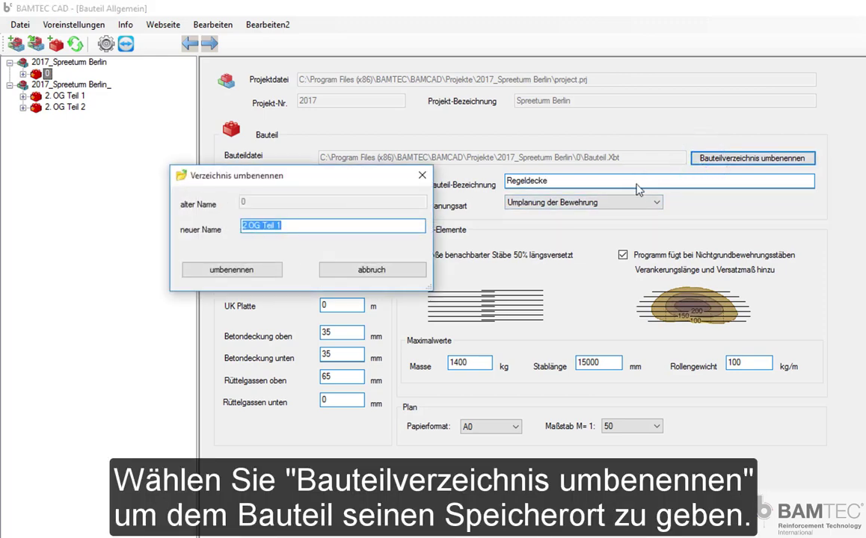
click(213, 269)
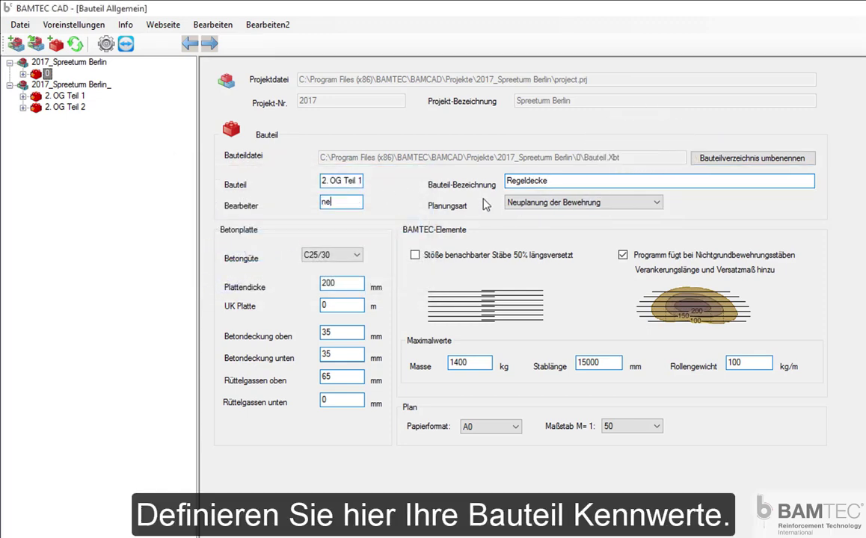
- Set Umplanung, C25/30, 280 mm slab, 25 mm covers, 1500 kg mass, no automatic anchorage
click(568, 202)
click(542, 224)
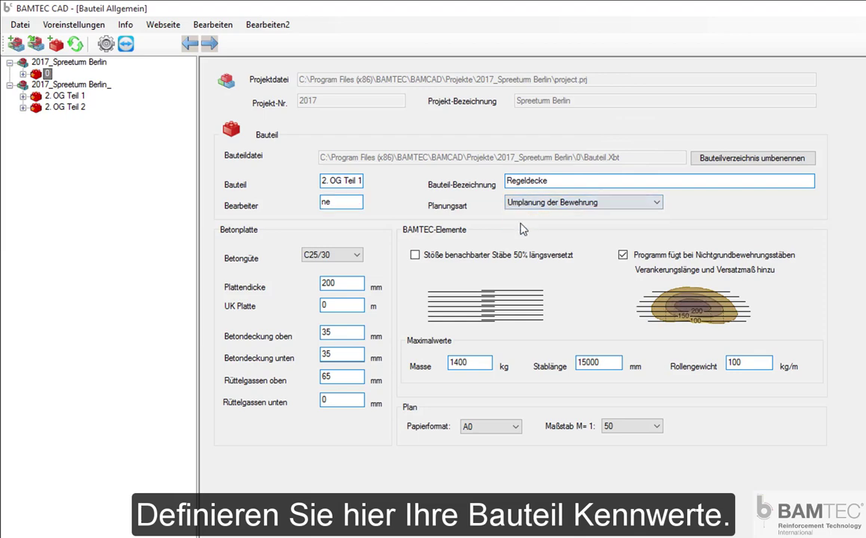
click(354, 258)
click(329, 283)
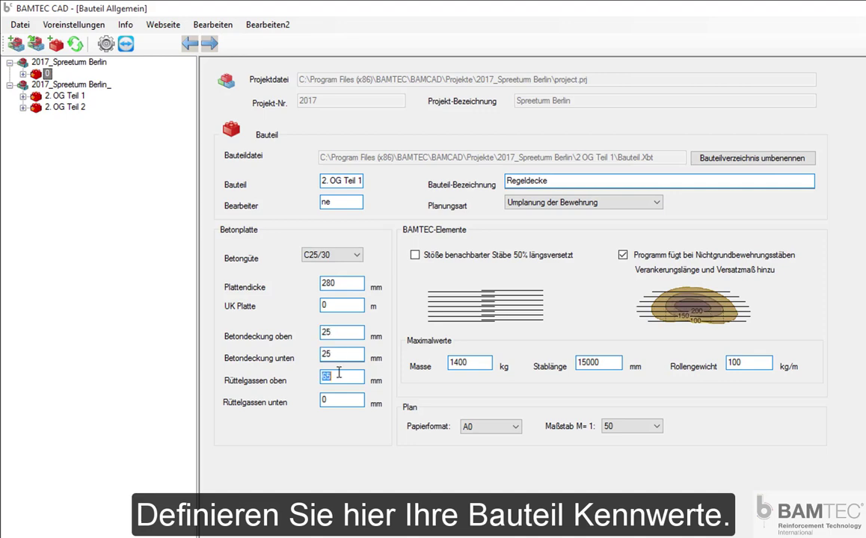
text(0)
double_click(459, 362)
text(1500)
click(624, 257)
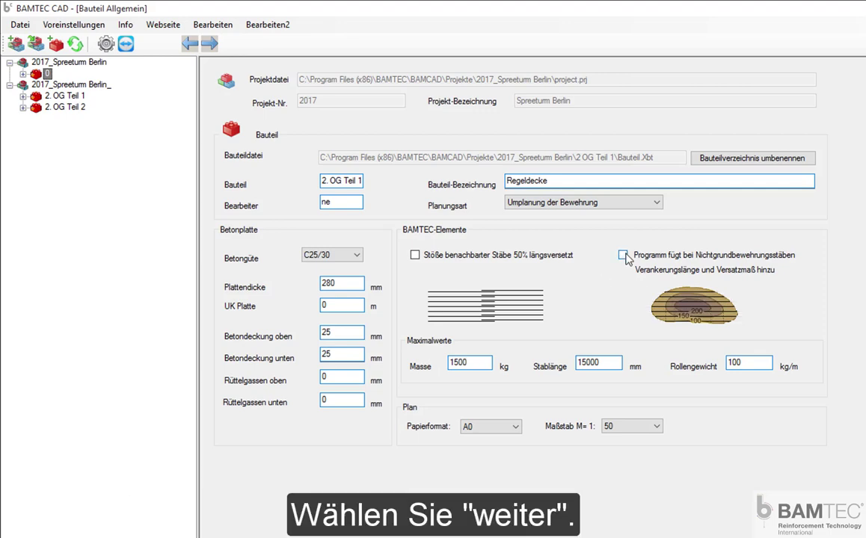
- Go on to the component drawing and place the drawing template on the sheet
click(210, 43)
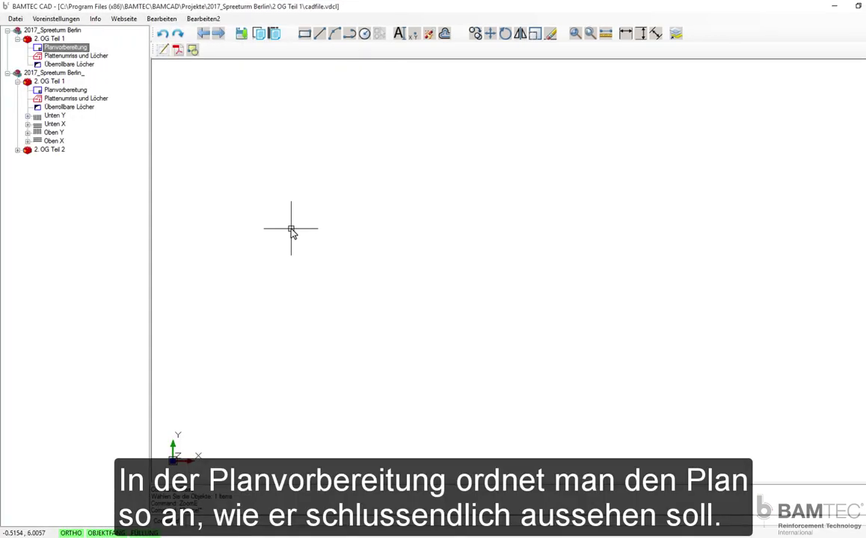
click(164, 54)
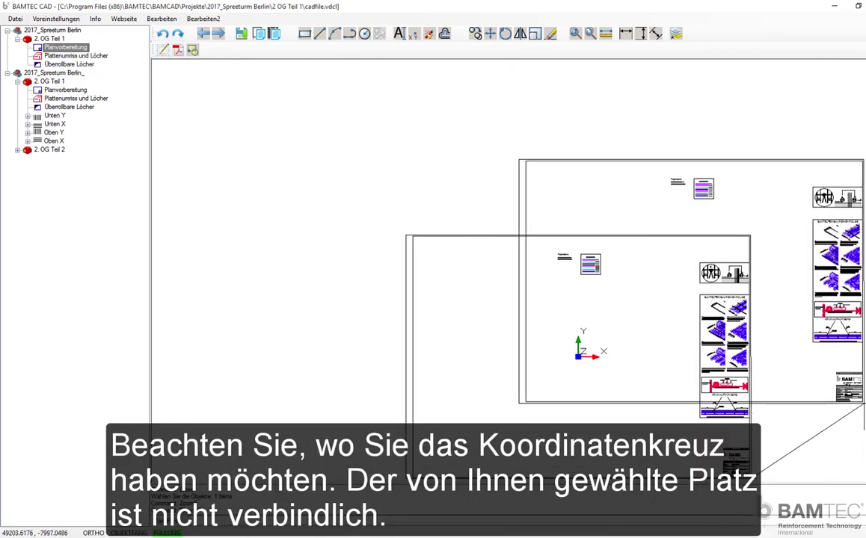
click(697, 335)
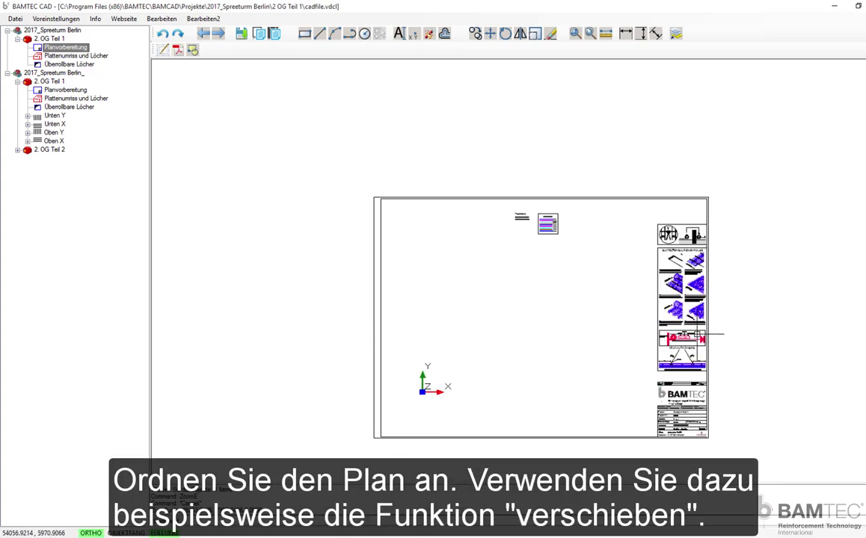
- Move the installation-sequence legend up to sit directly above the title block
click(490, 34)
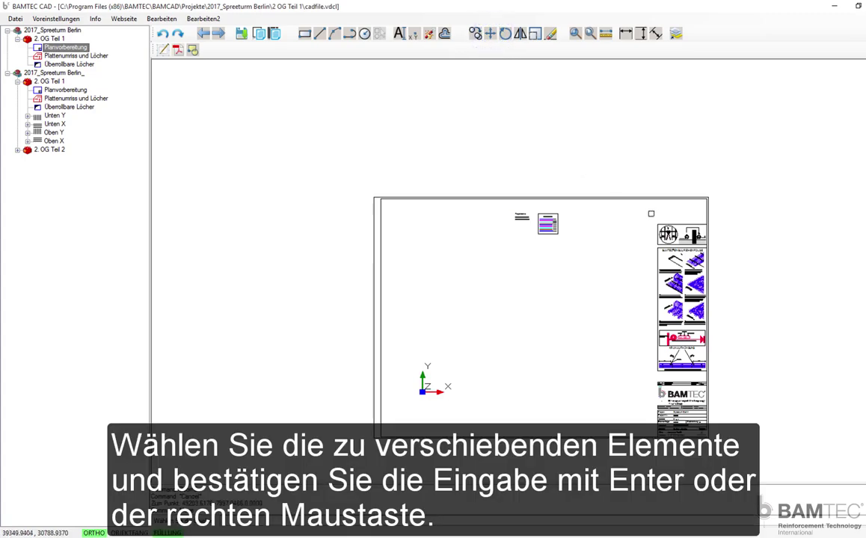
click(645, 215)
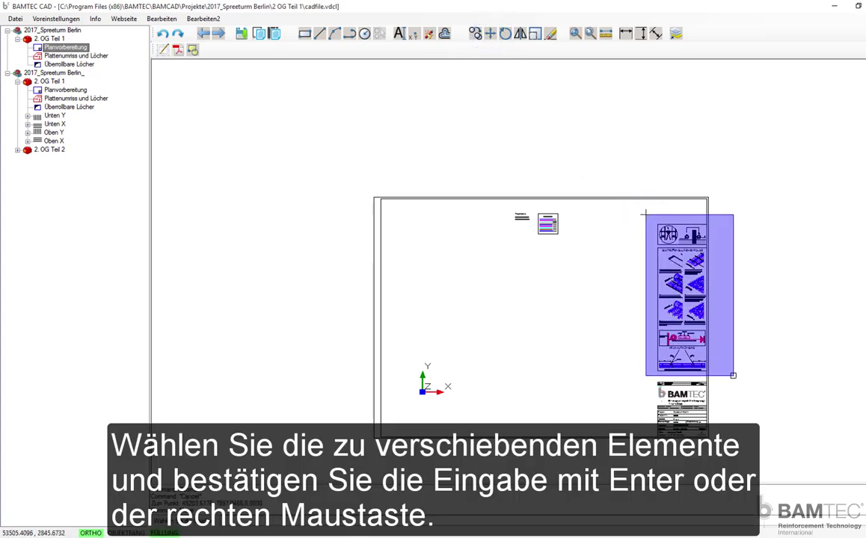
click(733, 375)
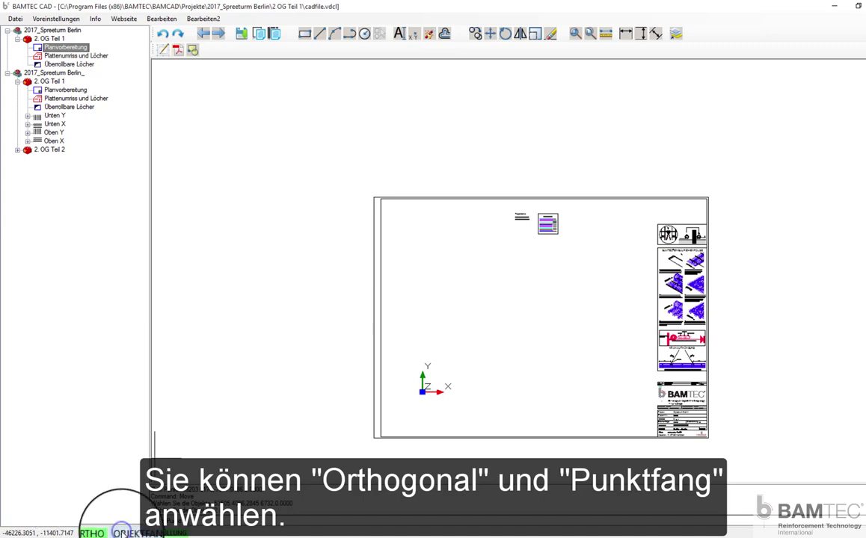
scroll(657, 232, up, 1)
scroll(658, 224, up, 1)
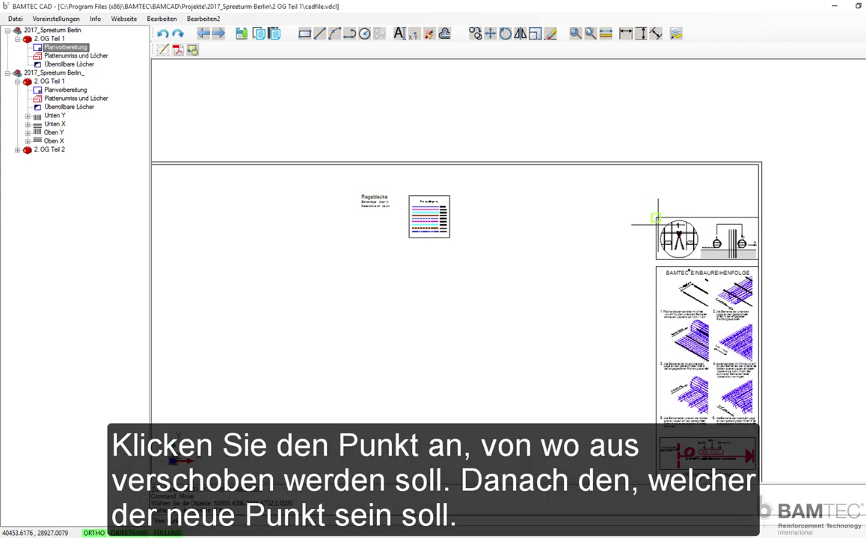
click(656, 218)
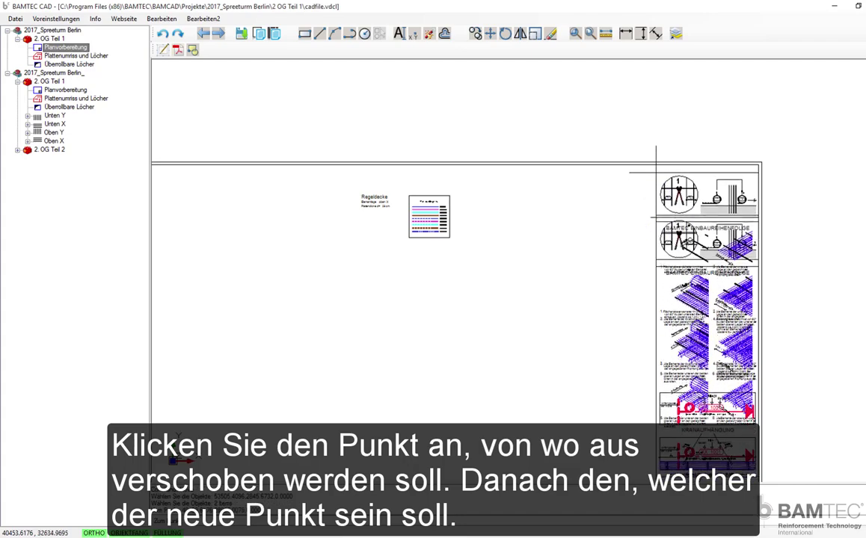
click(656, 170)
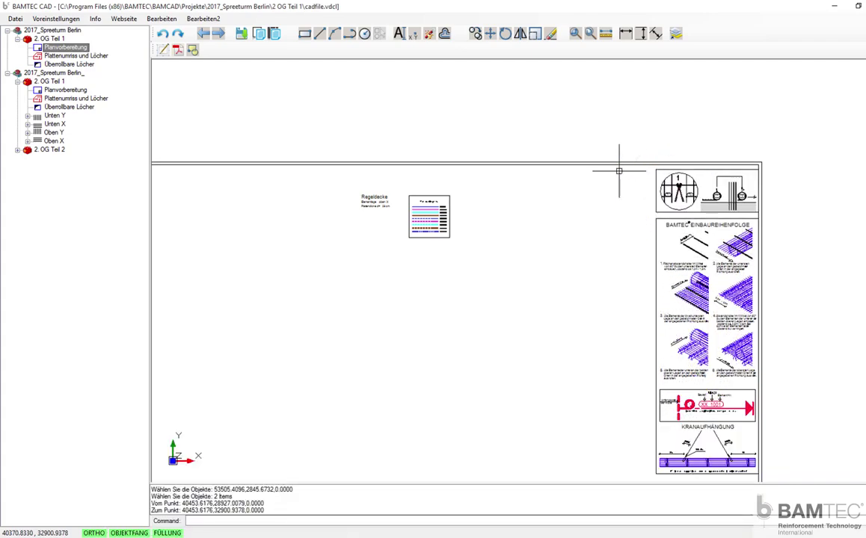
scroll(518, 142, down, 1)
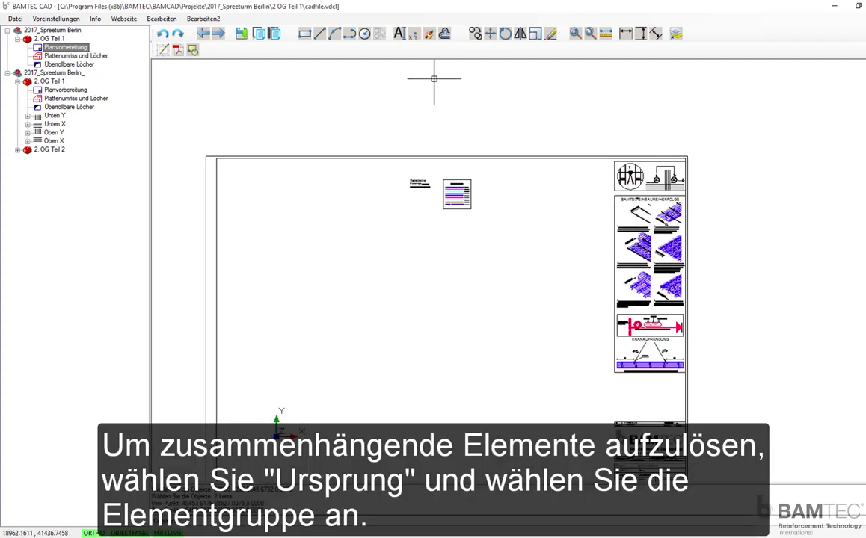
- Explode the small reinforcement legend block into separate elements
click(432, 35)
click(455, 207)
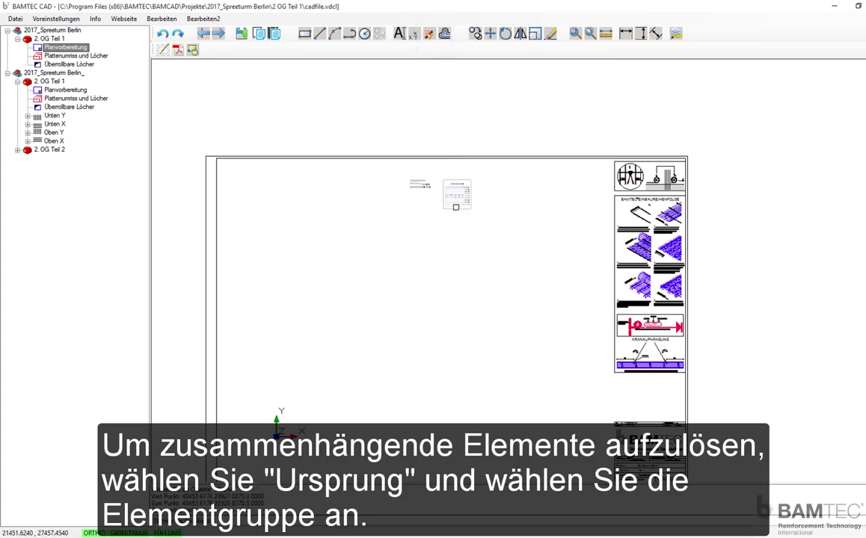
click(455, 207)
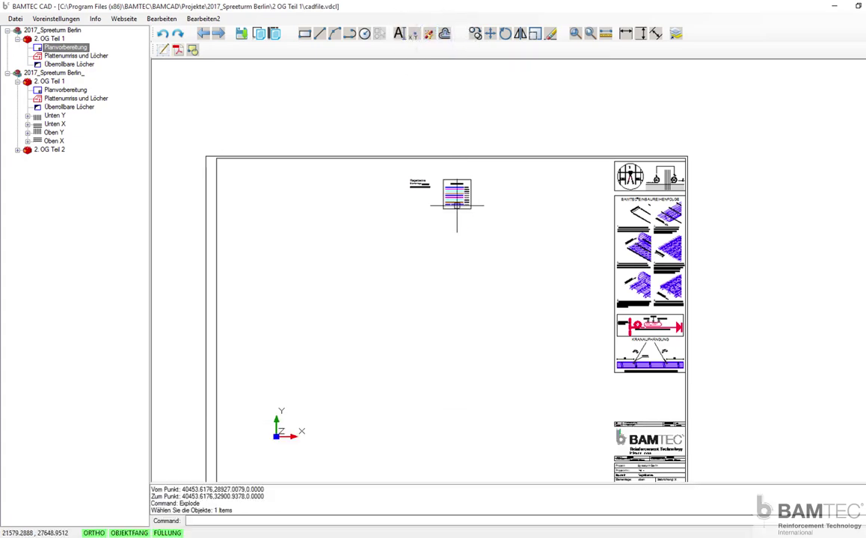
right_click(452, 81)
- Move the bar-layer table up beside the top-right symbol panel
click(490, 34)
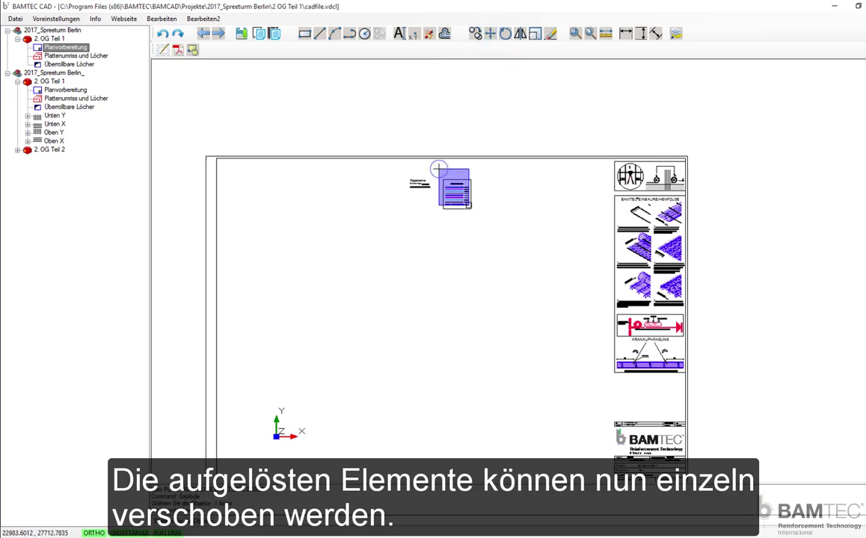
click(477, 209)
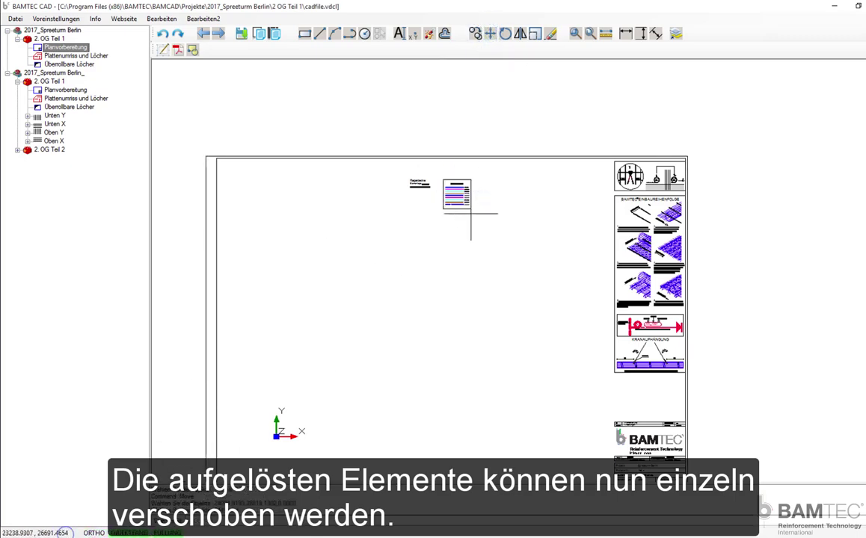
click(470, 209)
scroll(607, 190, up, 3)
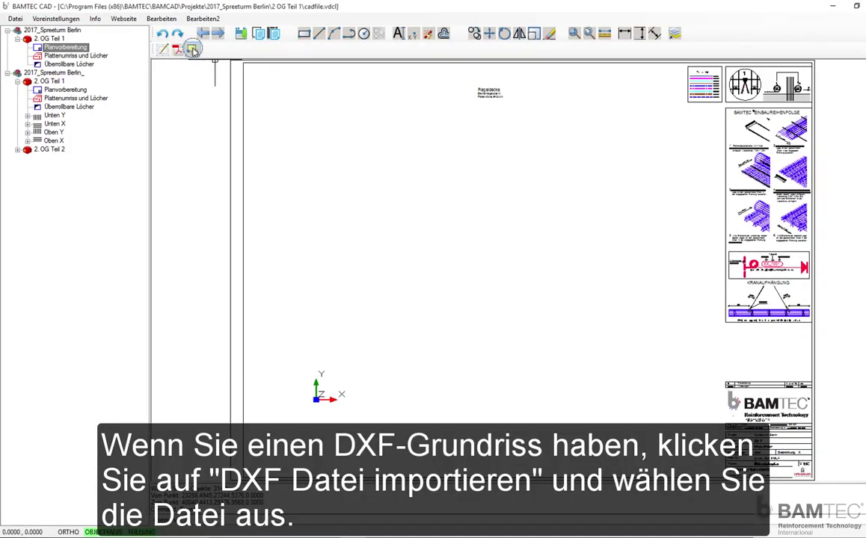
- Import Grundriss_1.dxf, place it on the sheet, and zoom in on the column grid
click(192, 50)
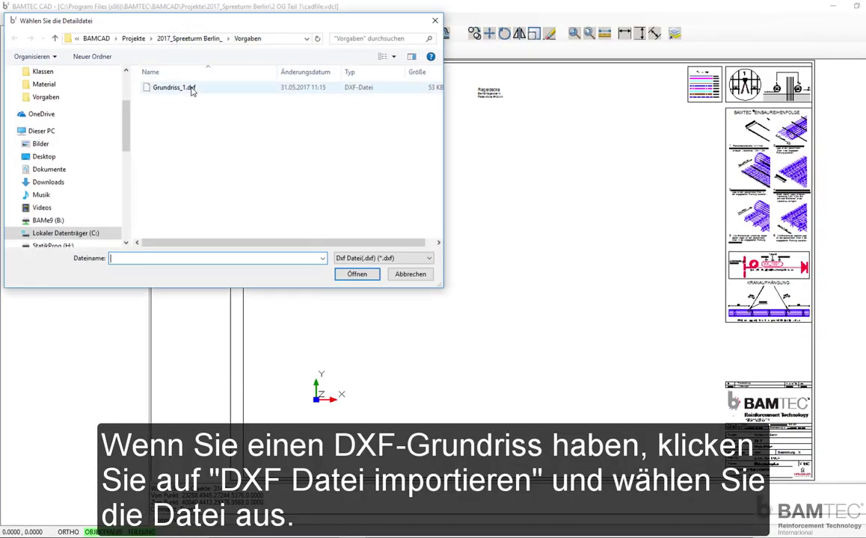
click(187, 87)
click(351, 276)
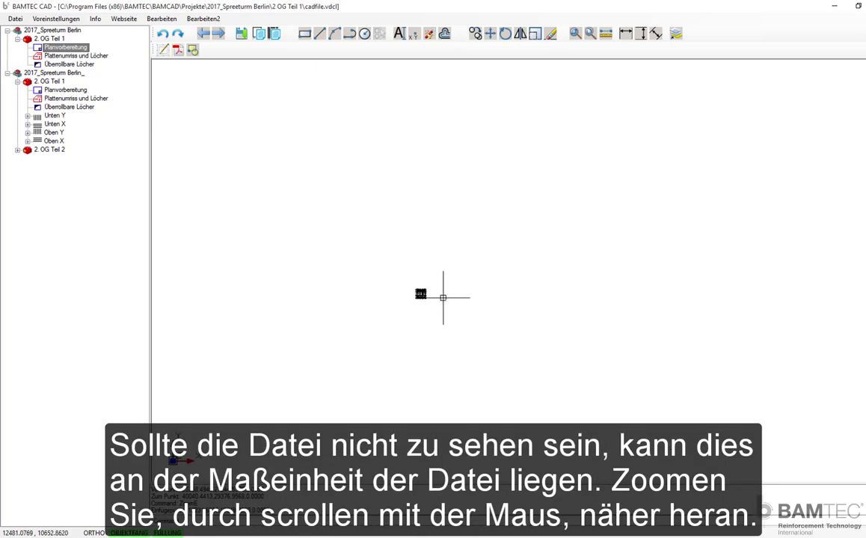
scroll(436, 280, up, 3)
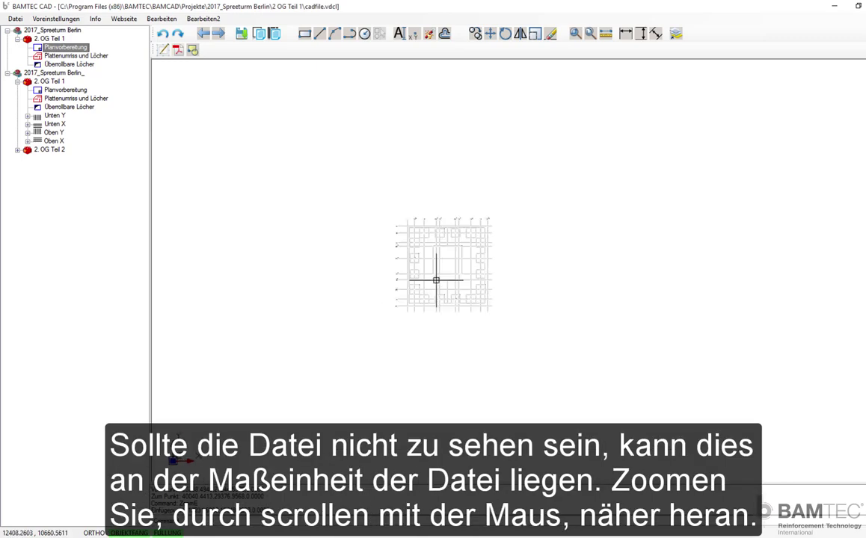
scroll(436, 280, up, 1)
scroll(435, 281, up, 2)
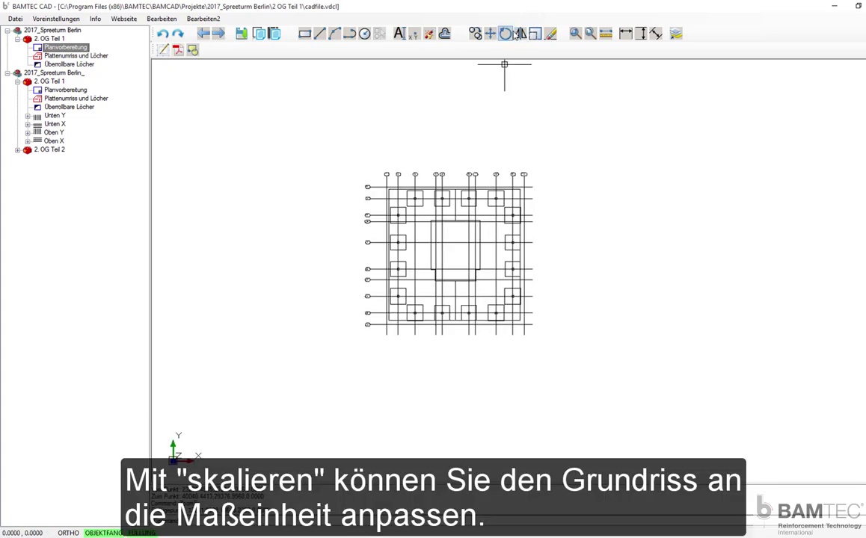
- Scale the imported Grundriss_1.dxf floor plan by 1000 from a grid-intersection base point
click(533, 33)
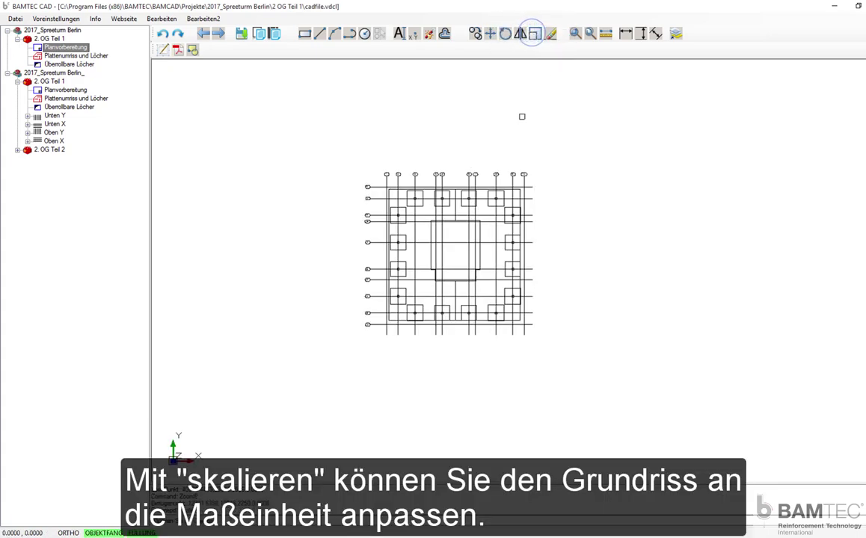
click(471, 196)
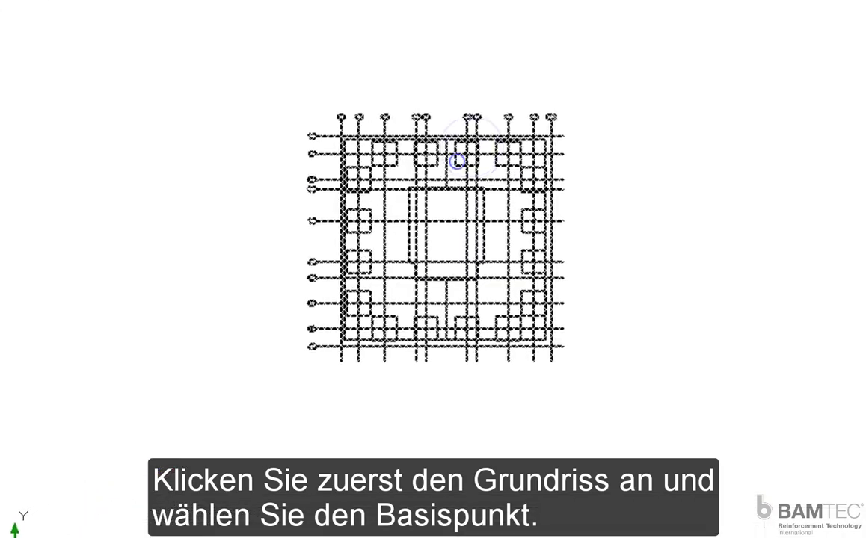
key(Return)
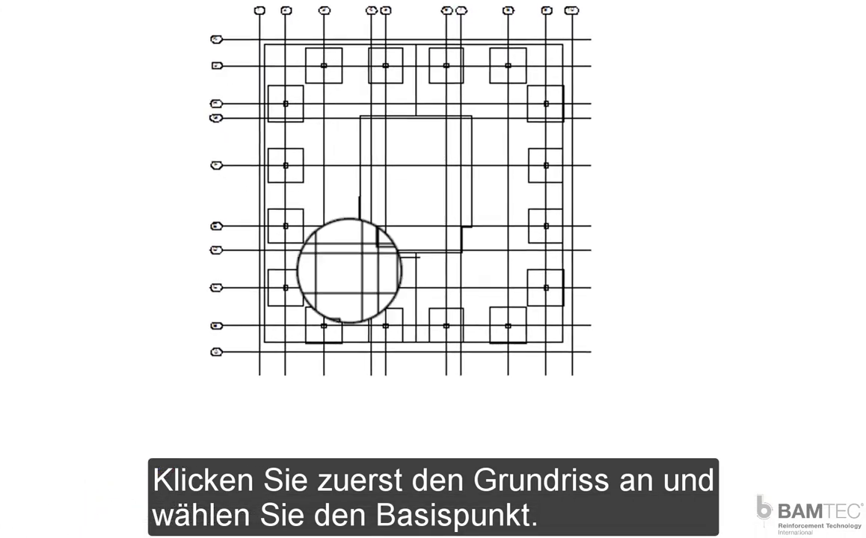
click(284, 326)
text(1000)
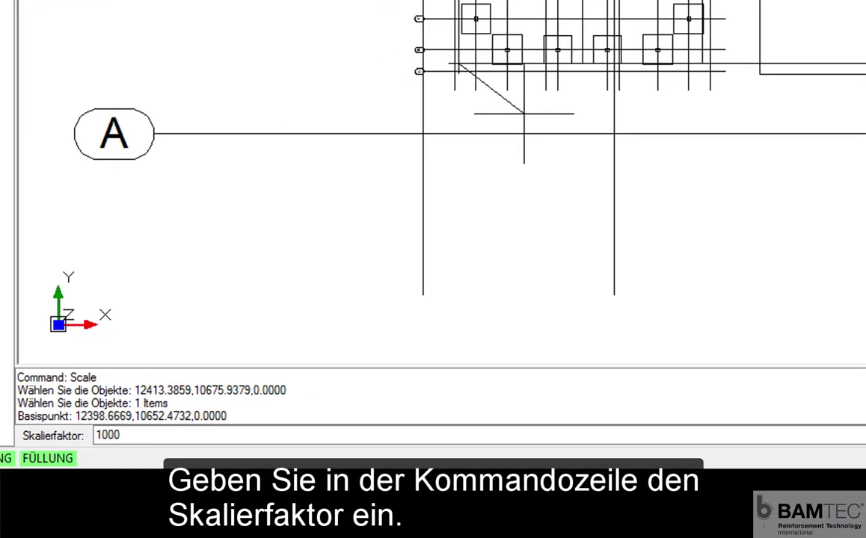
key(Return)
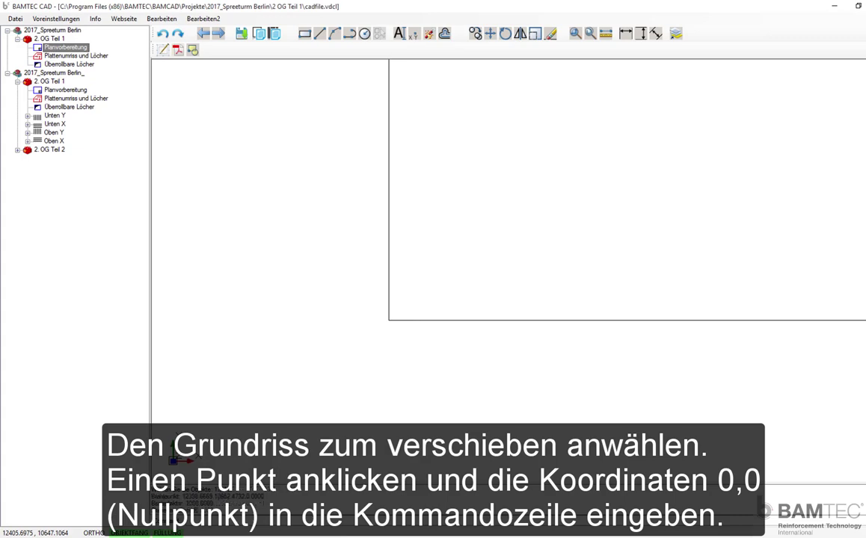
- Move the scaled floor plan so its lower-left corner lands on the origin 0,0
click(489, 31)
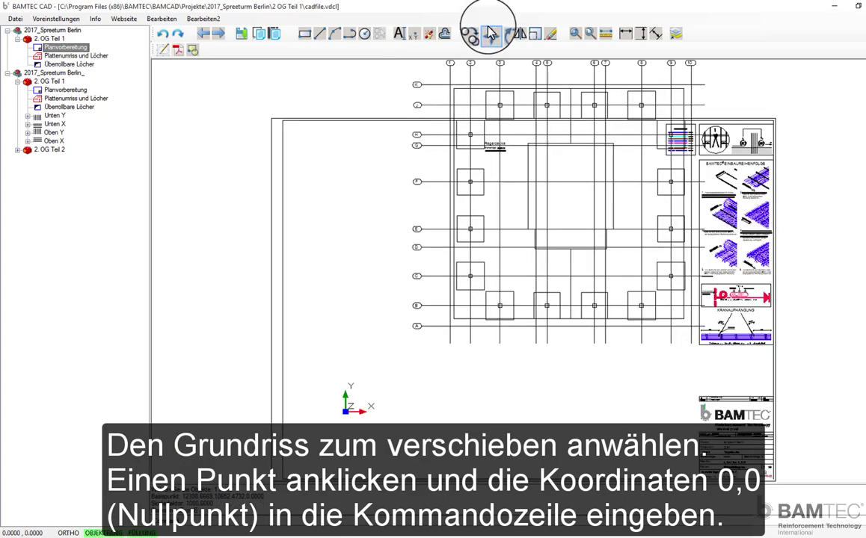
click(498, 229)
key(Return)
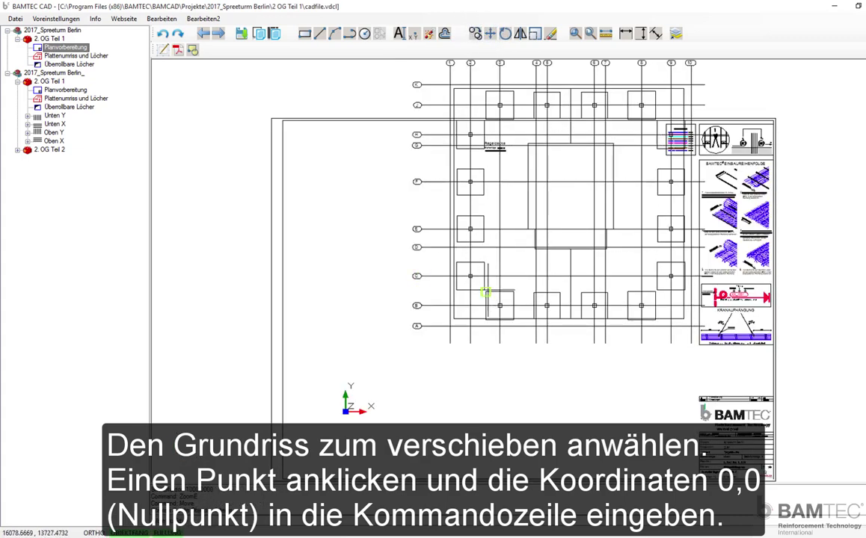
click(454, 319)
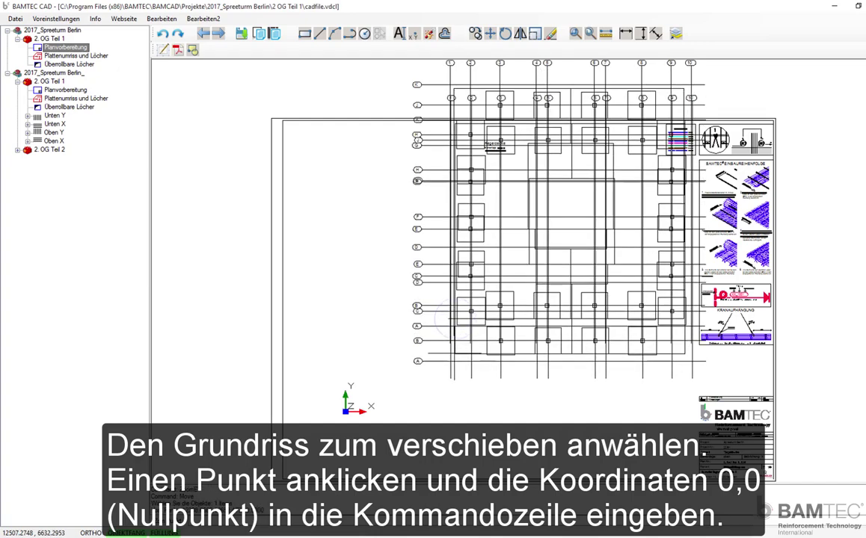
text(0,0)
key(Return)
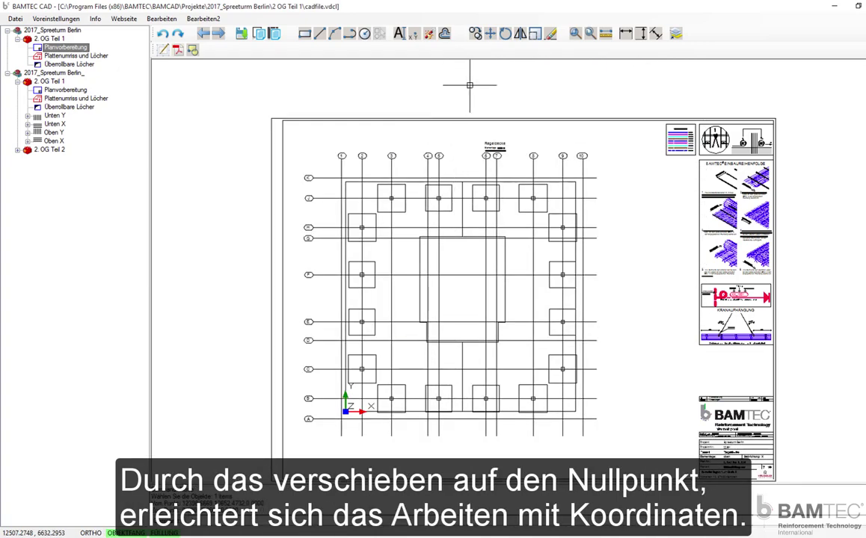
scroll(398, 103, down, 1)
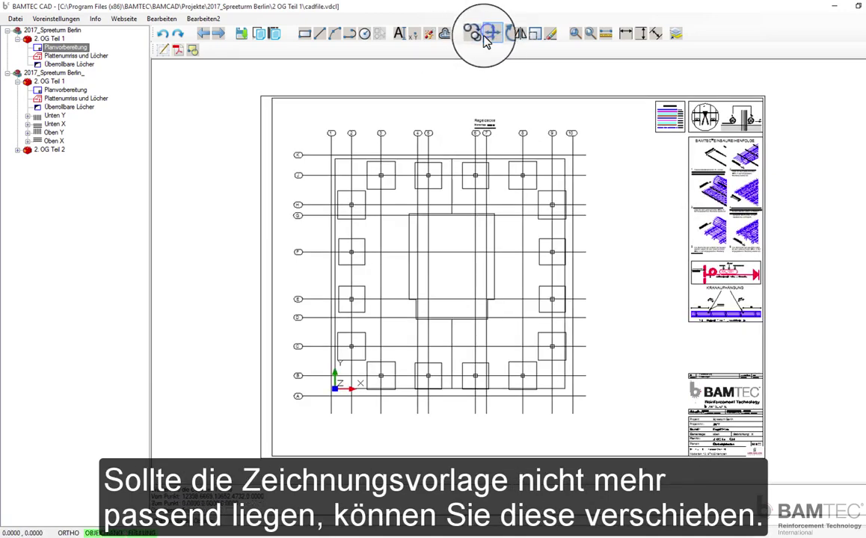
- Shift the drawing frame and title block (335 objects) so the sheet fits around the floor plan
click(486, 36)
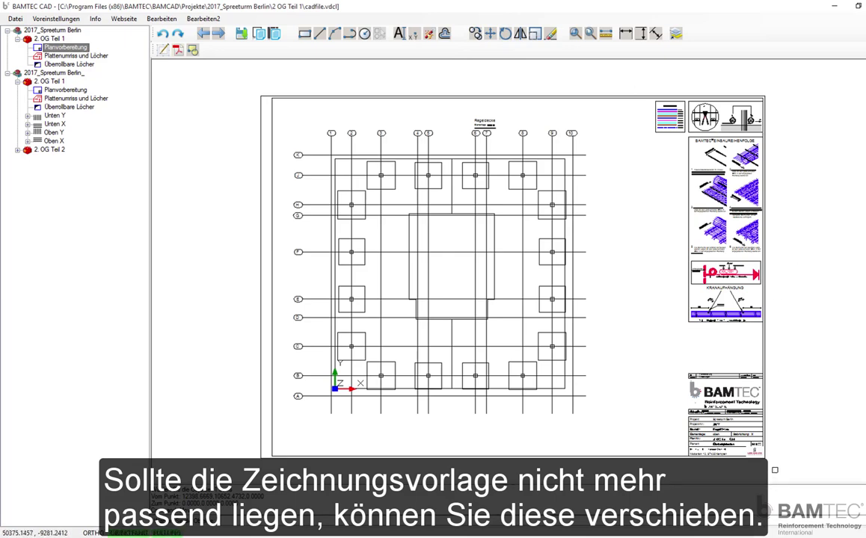
drag(774, 471, 640, 105)
click(640, 105)
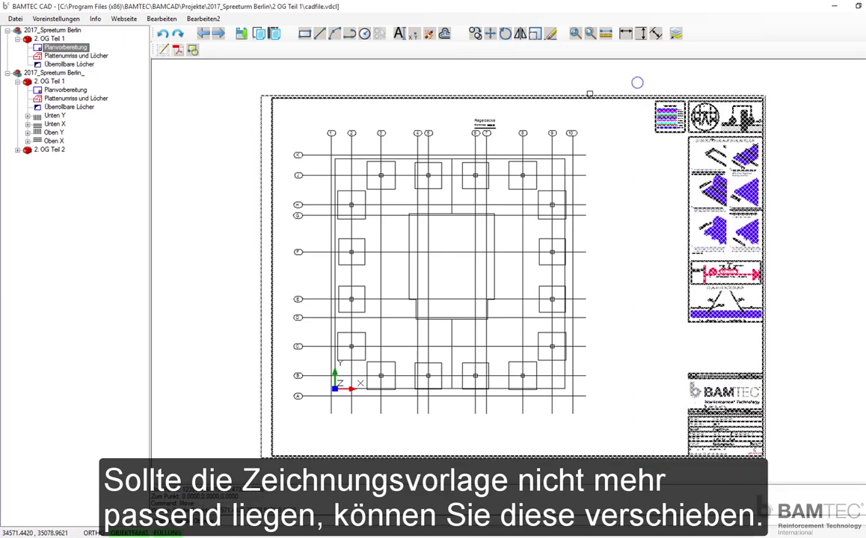
click(457, 111)
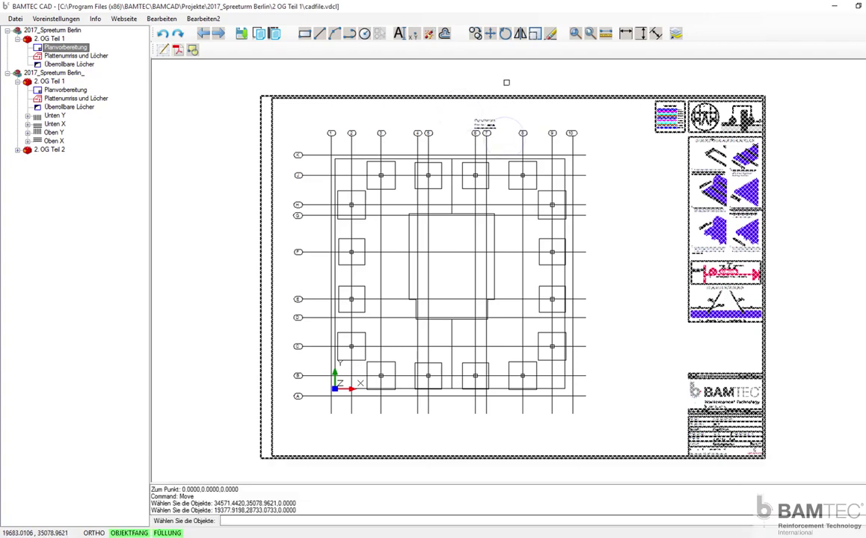
key(Return)
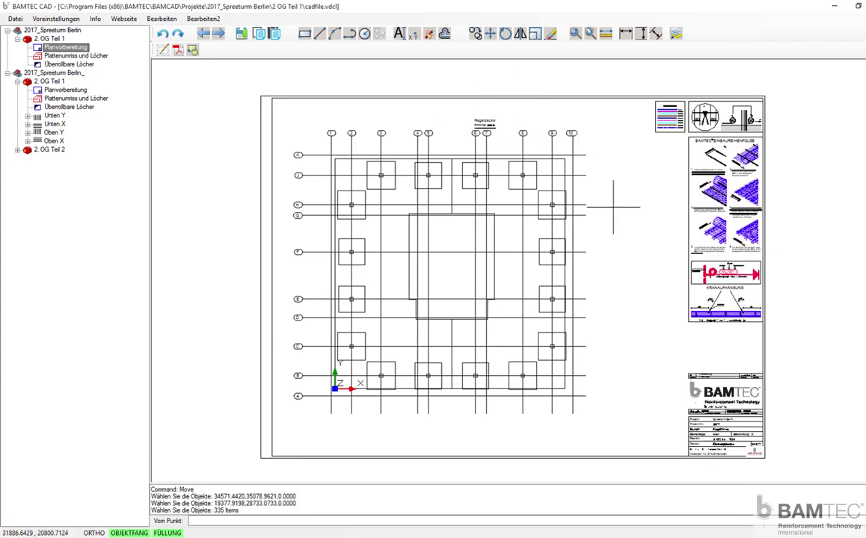
click(613, 212)
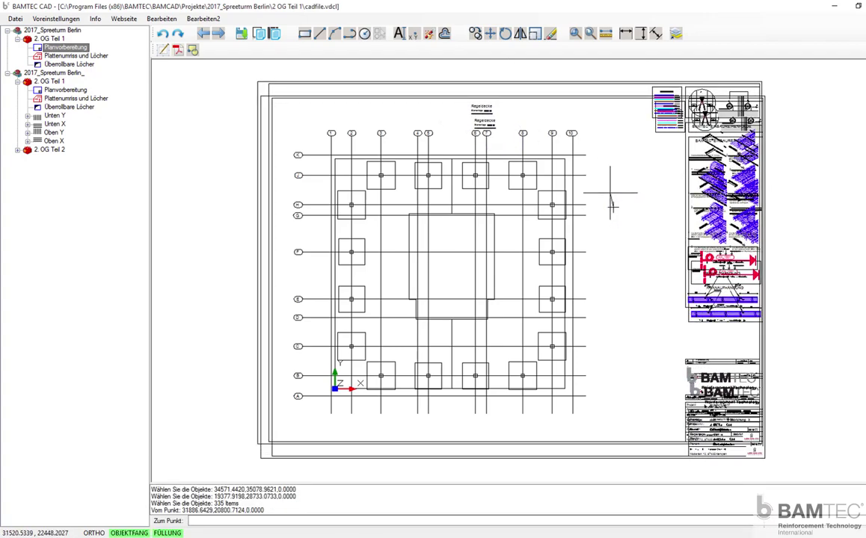
click(611, 201)
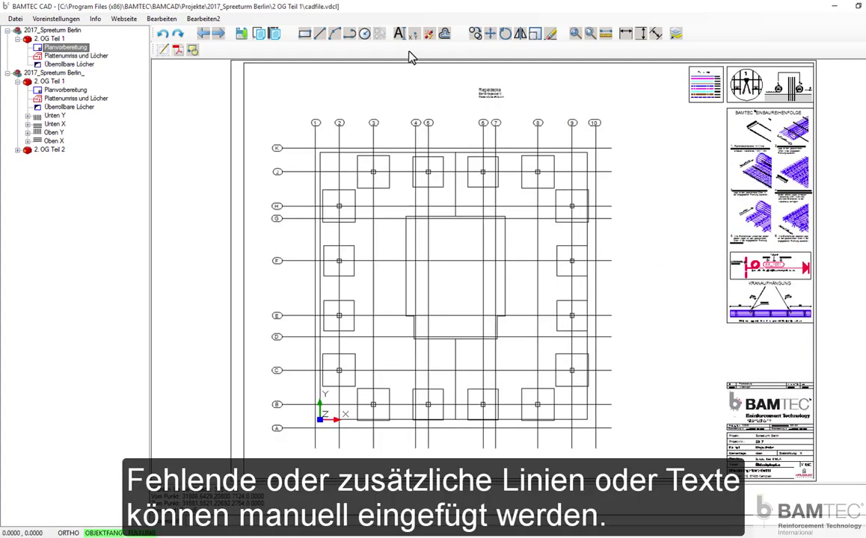
- Draw a vertical line through the slab between axes 5 and 6
click(322, 36)
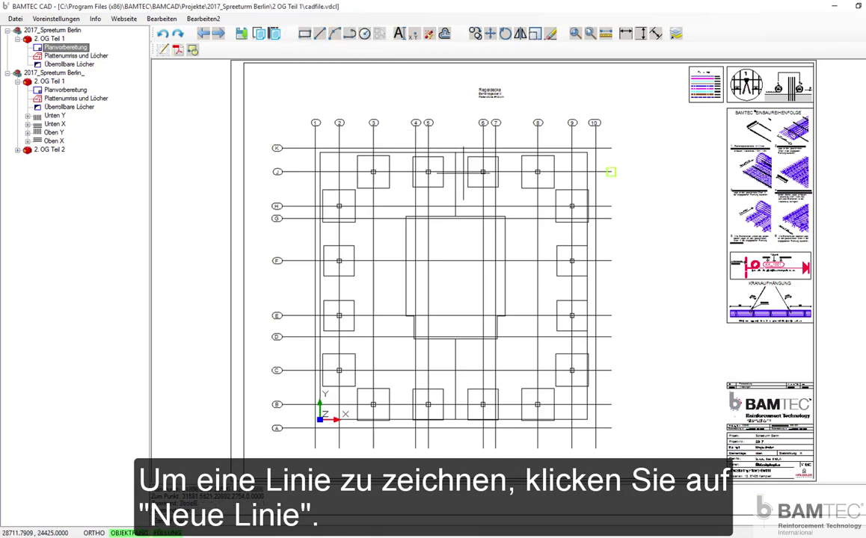
click(455, 153)
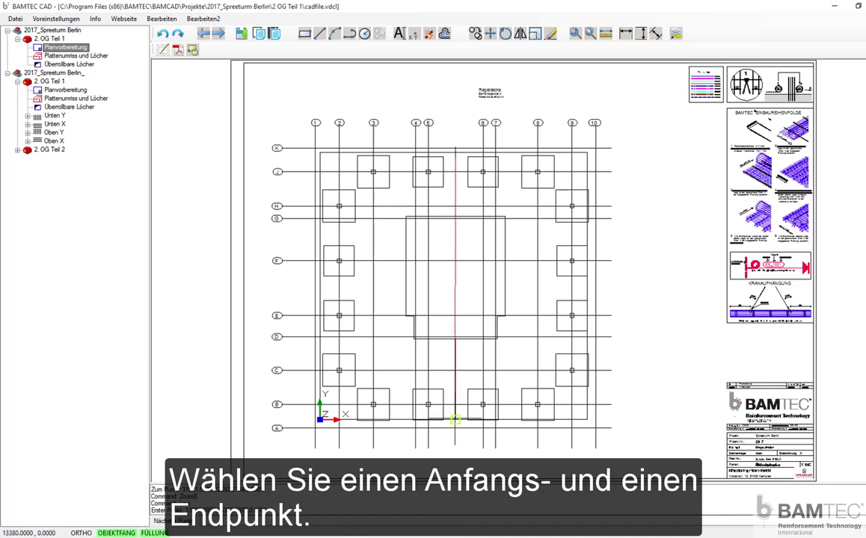
click(455, 419)
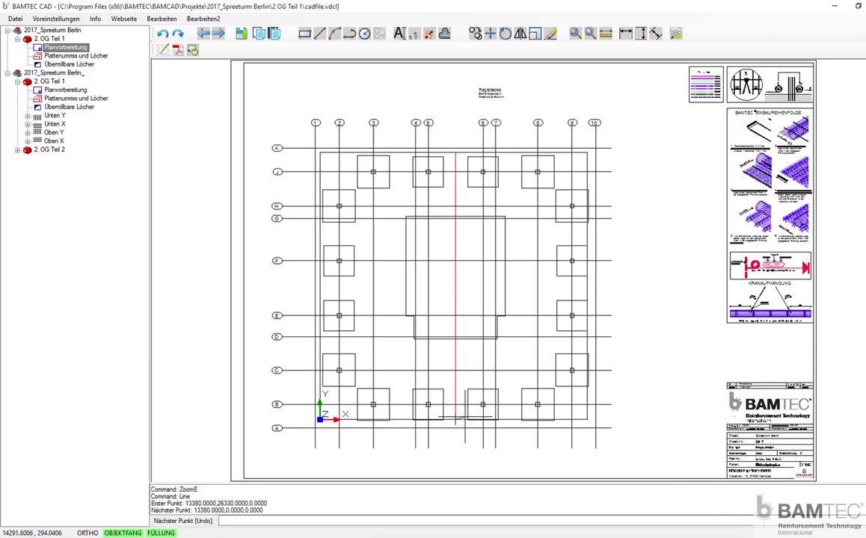
key(Escape)
- Extend the line's end vertically so it reaches below axis A
click(455, 288)
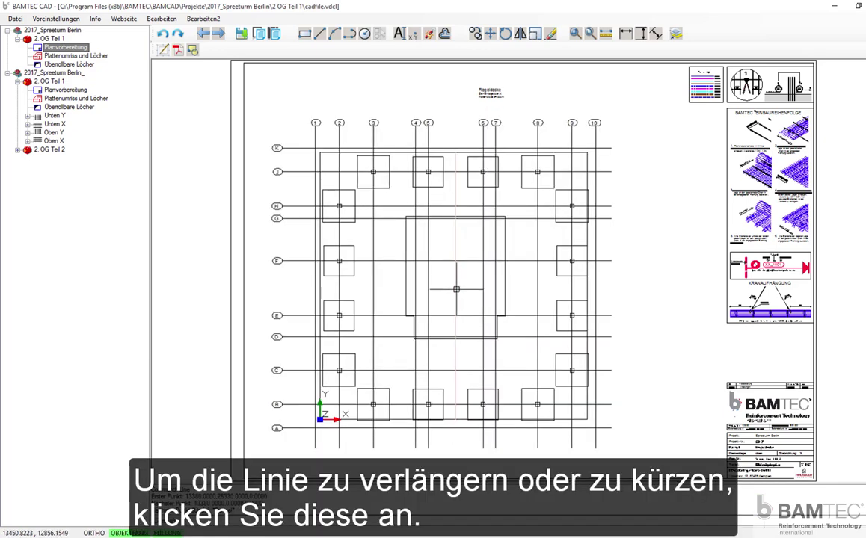
click(456, 153)
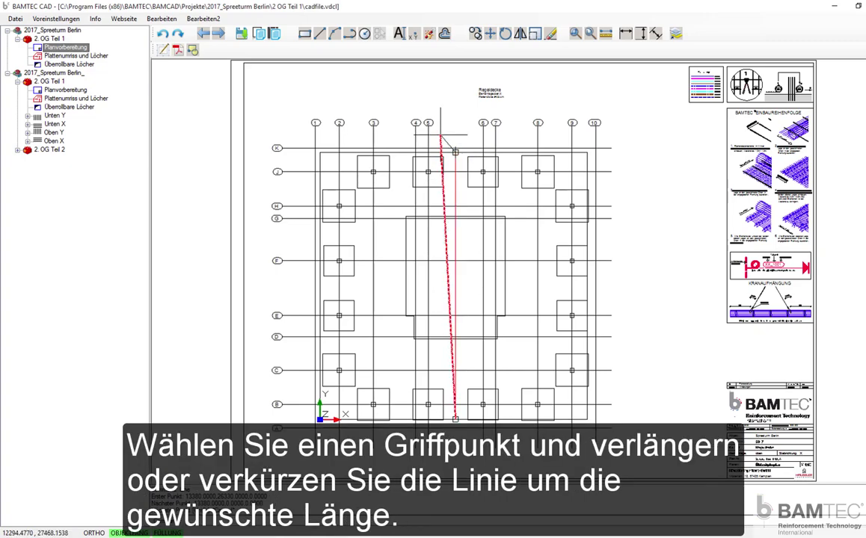
key(F8)
scroll(400, 113, down, 2)
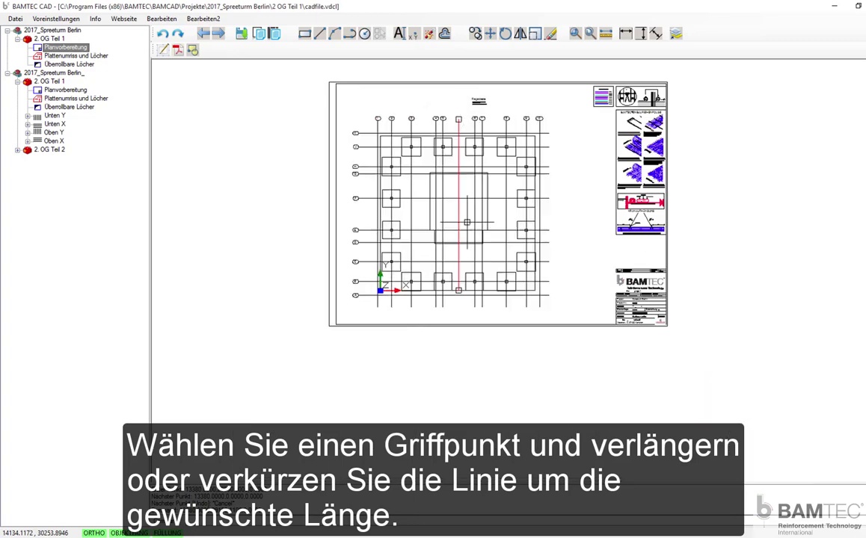
scroll(419, 254, up, 2)
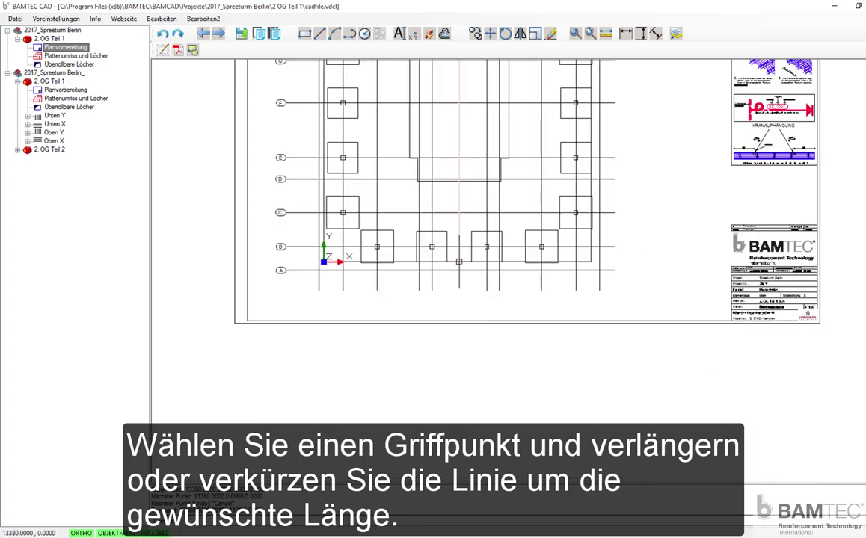
click(431, 290)
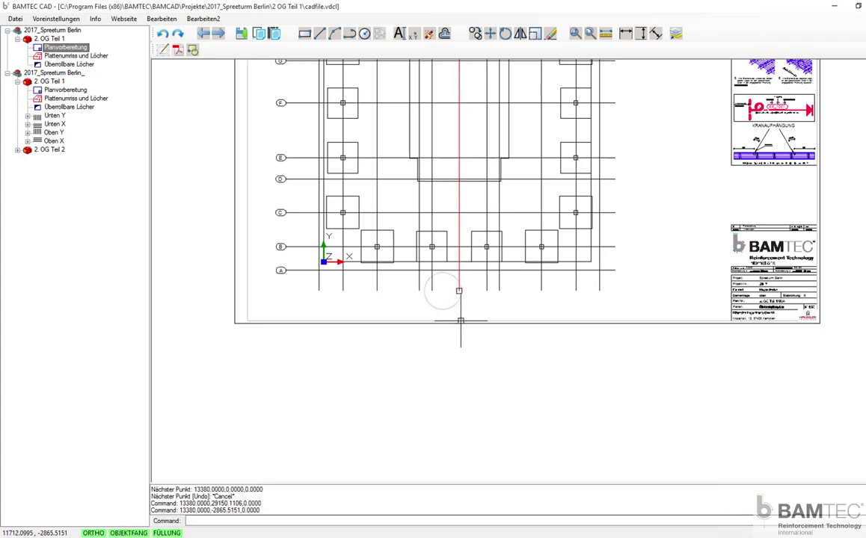
scroll(458, 292, down, 2)
scroll(462, 299, down, 2)
scroll(488, 148, up, 2)
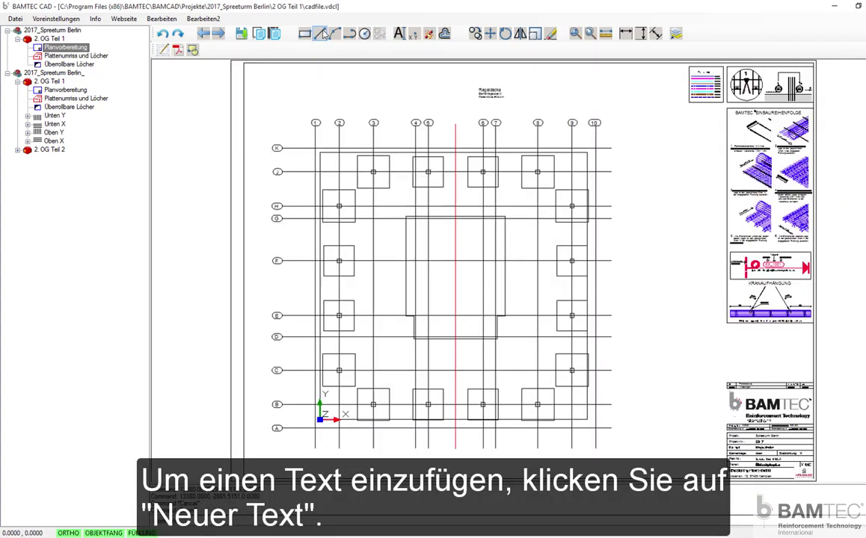
- Place the text 'Arbeitsfuge' with 20 mm height and 90° rotation next to the joint line
click(401, 36)
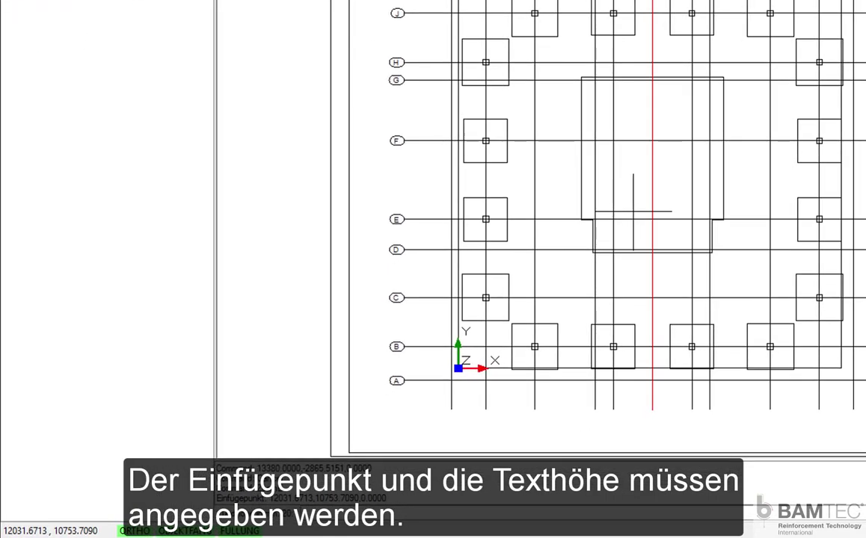
text(20)
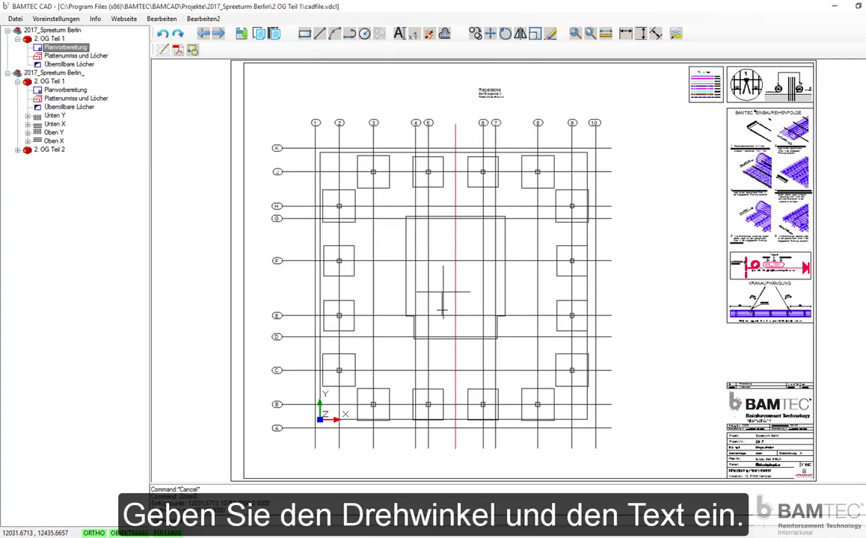
key(Return)
text(Arbeitsf)
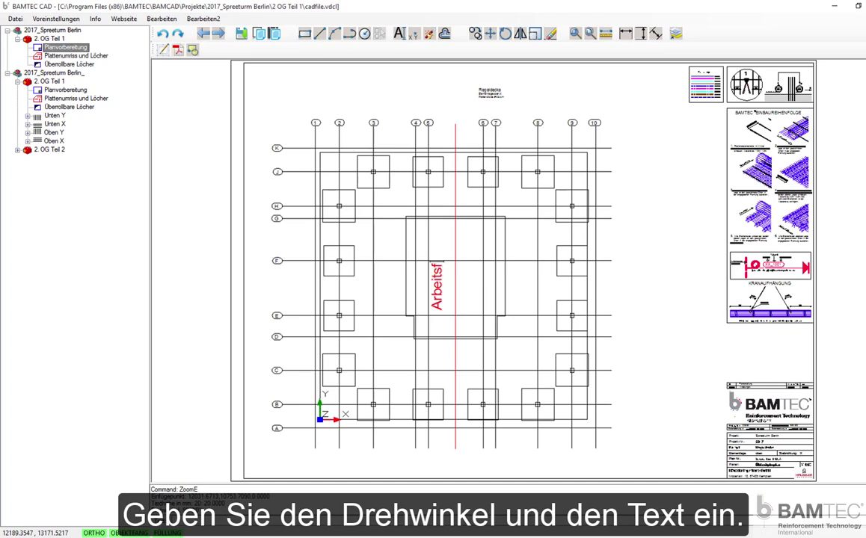
text(uge)
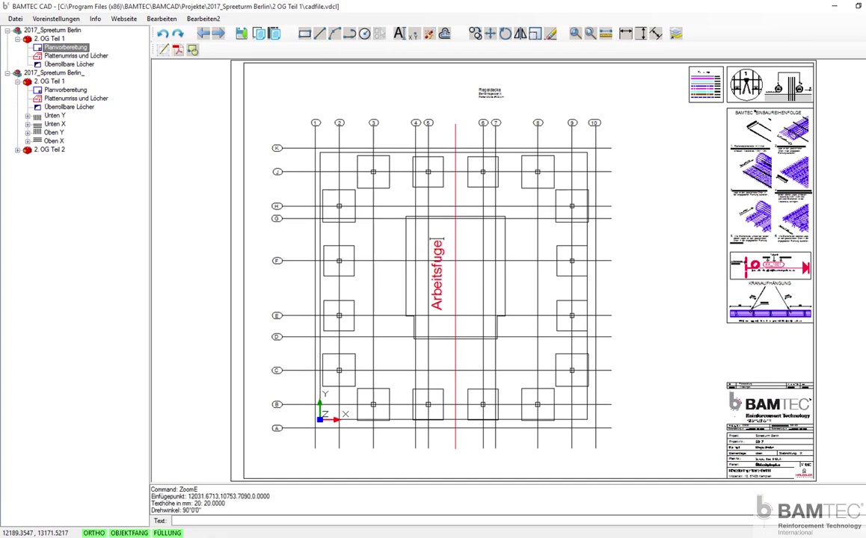
key(Return)
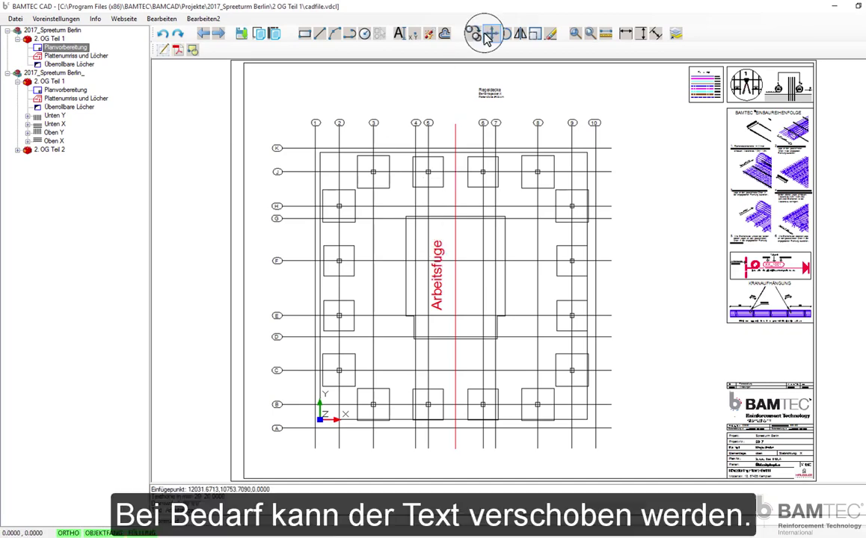
- Move the Arbeitsfuge label to its position beside the line in the slab centre
click(490, 33)
click(440, 282)
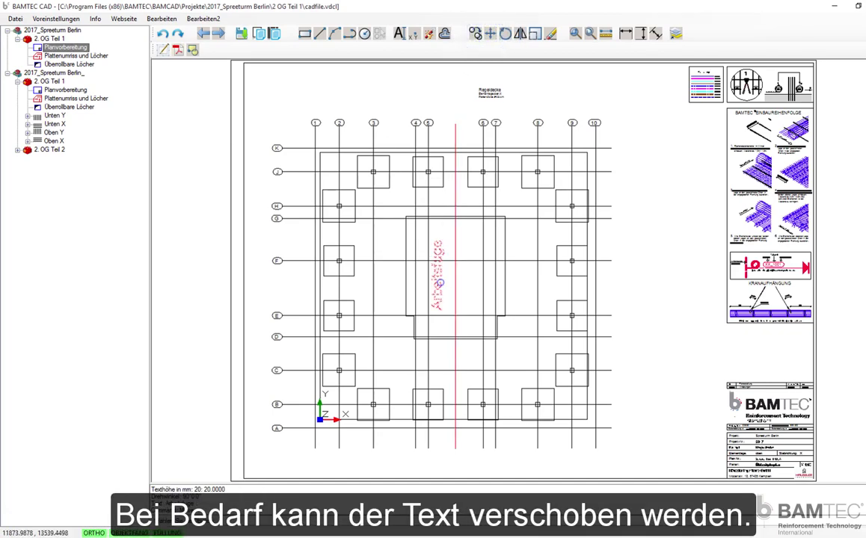
key(Return)
click(439, 284)
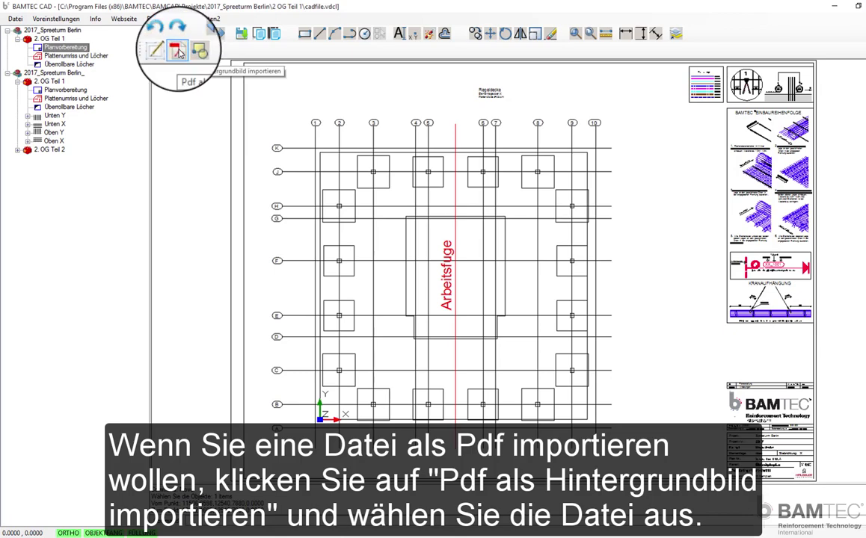
- Load ARC-3-GR-02-G02-F-M.PDF as the background drawing
click(177, 51)
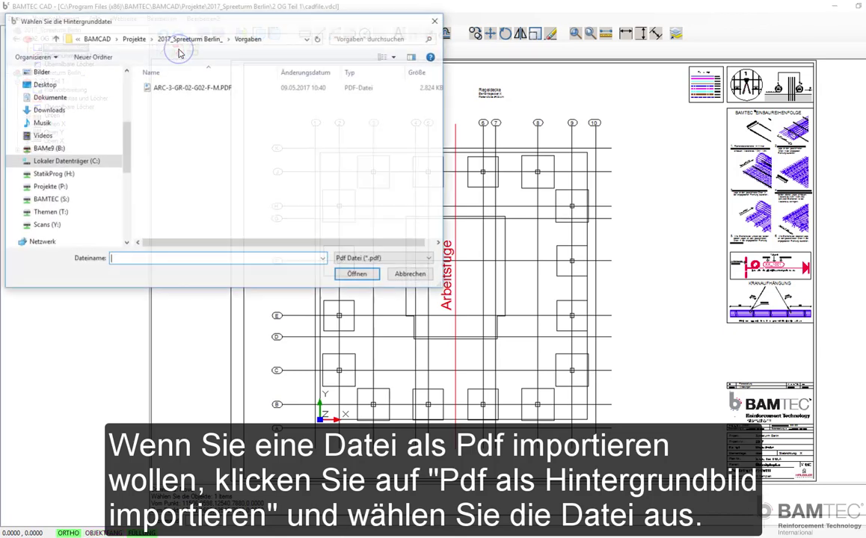
click(187, 88)
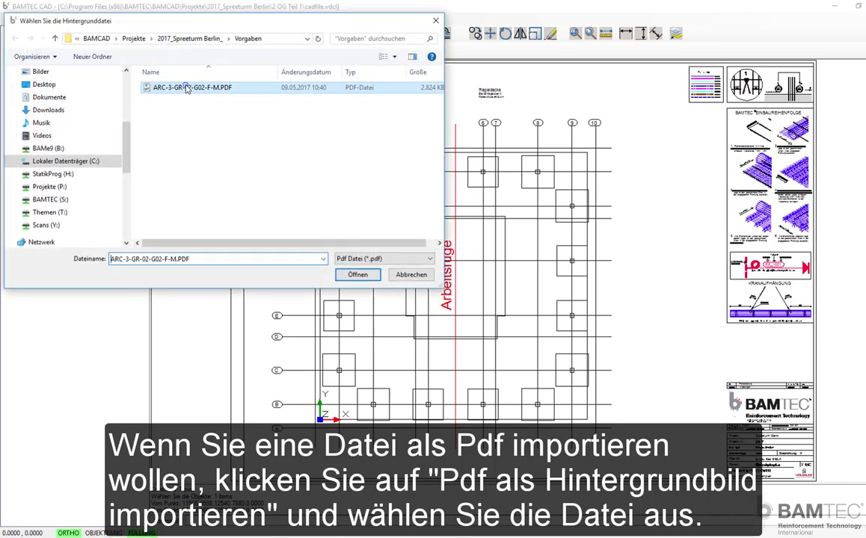
click(357, 275)
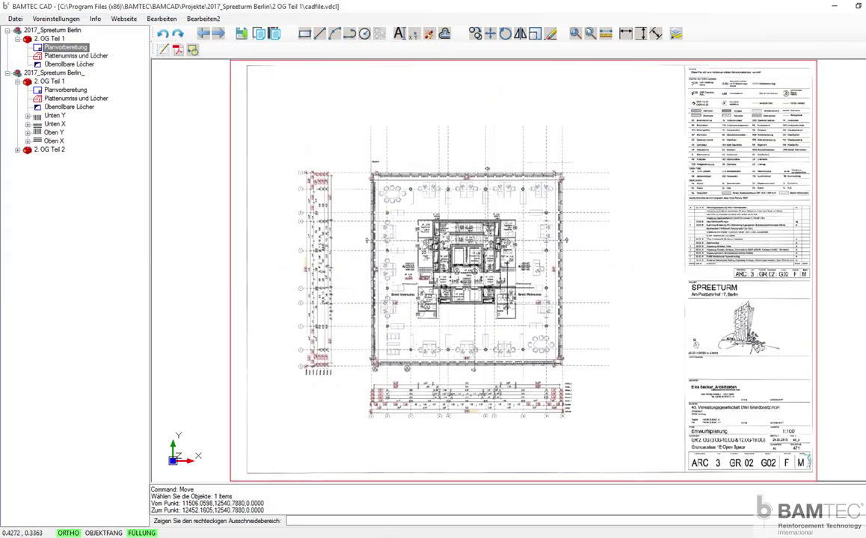
- Zoom to the Spreeturm sketch and set the crop area's lower-left corner
scroll(699, 312, up, 2)
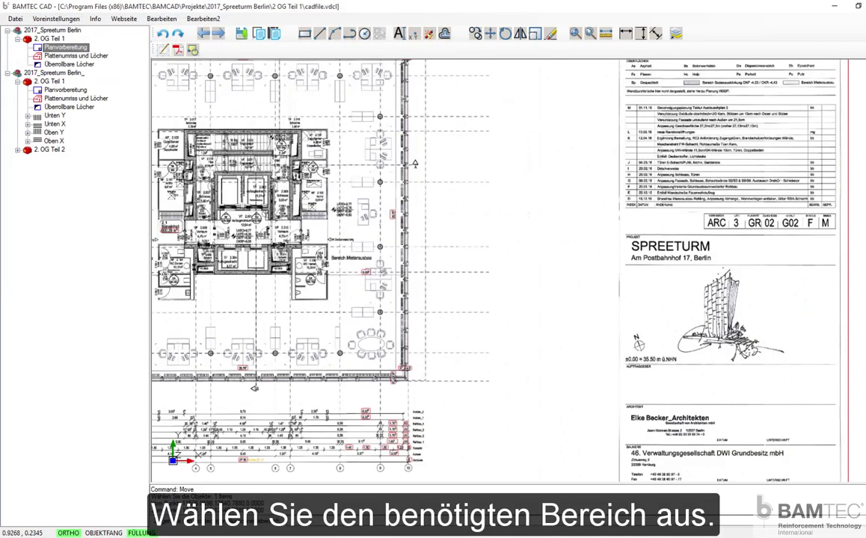
scroll(774, 344, up, 2)
scroll(773, 344, up, 1)
scroll(773, 344, up, 2)
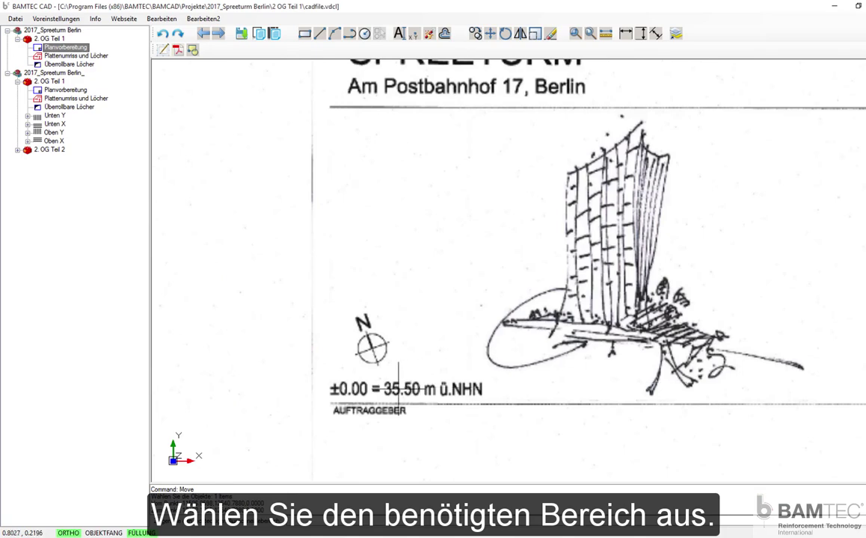
click(327, 398)
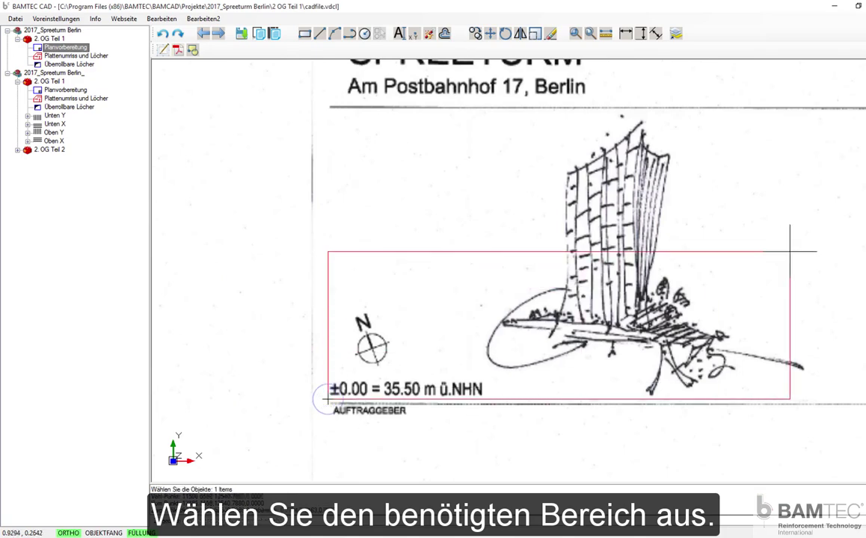
- Close the crop around the sketch and calibrate it to 6000 horizontally and 3500 vertically
click(811, 113)
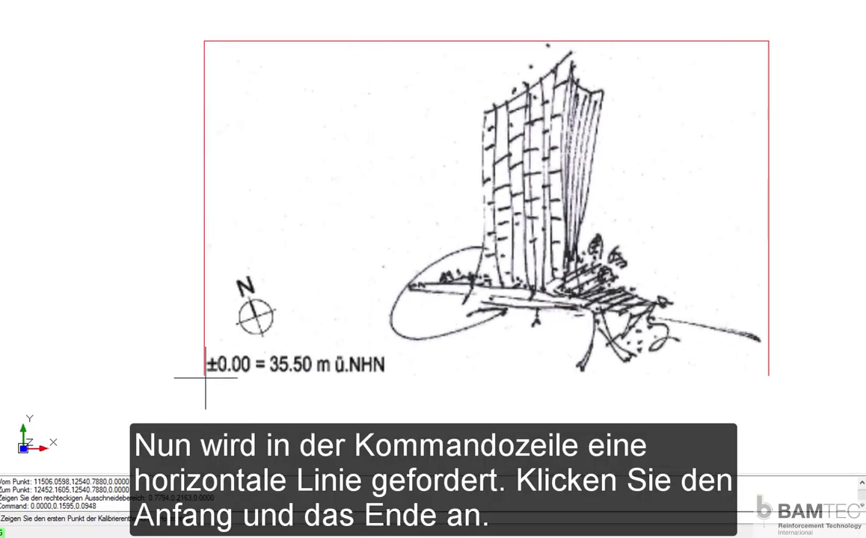
click(205, 376)
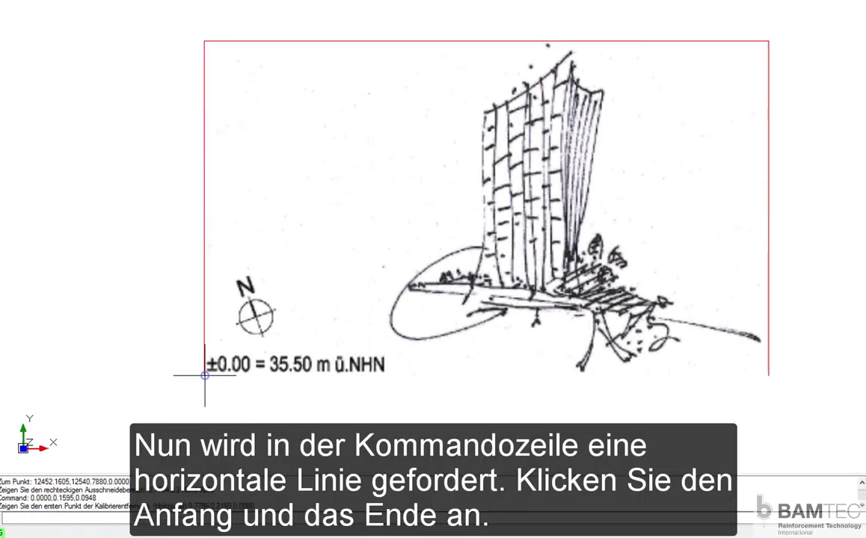
click(770, 374)
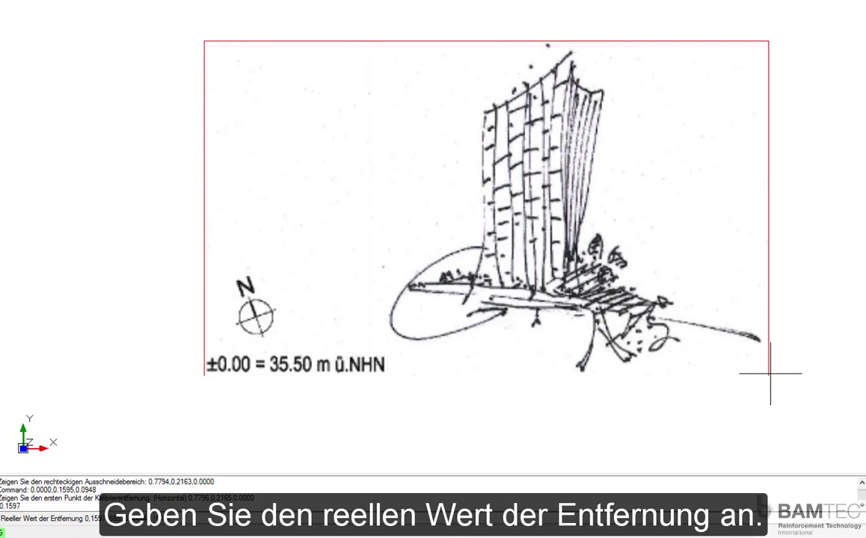
key(Return)
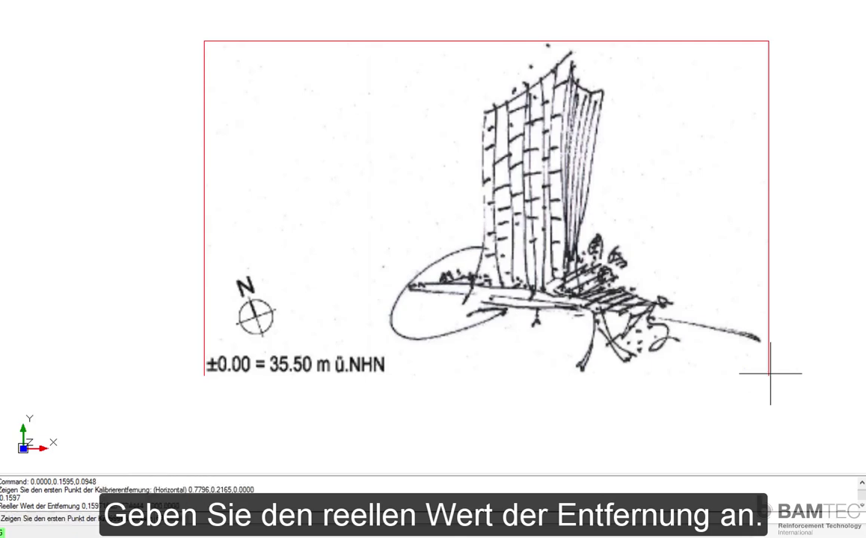
click(204, 376)
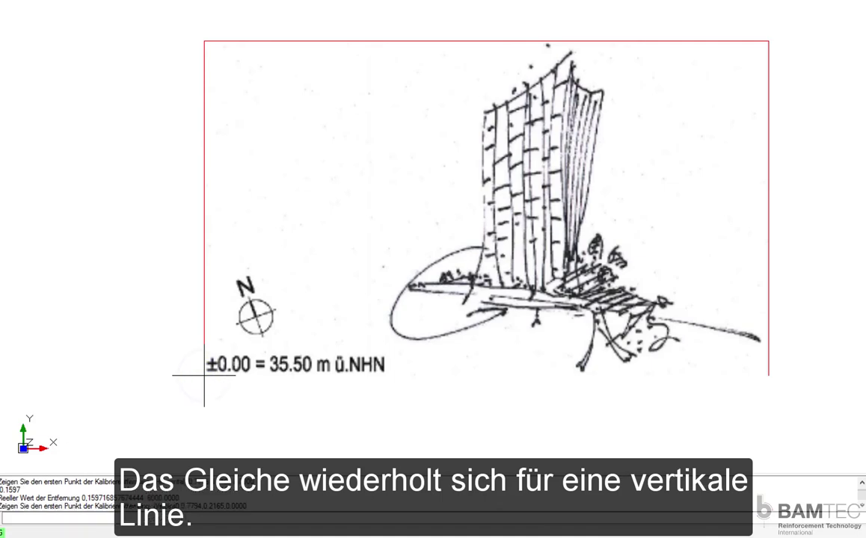
click(206, 41)
text(3500)
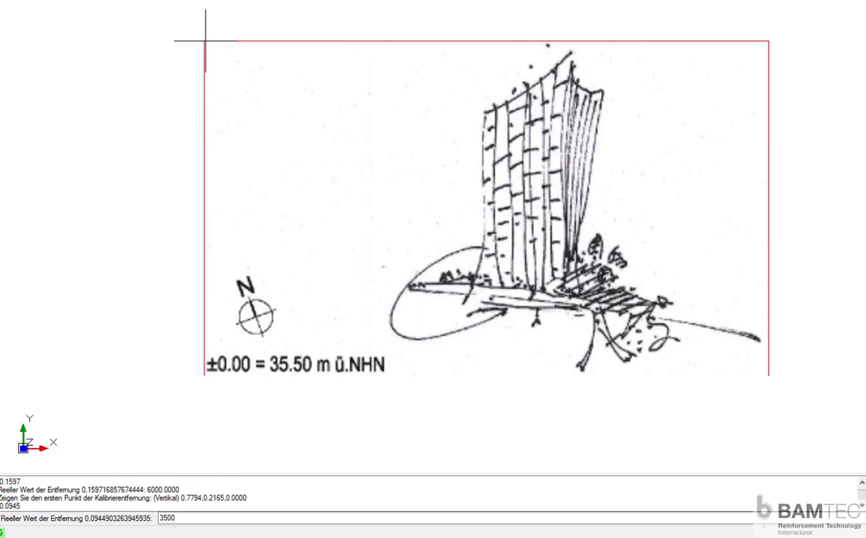
key(Return)
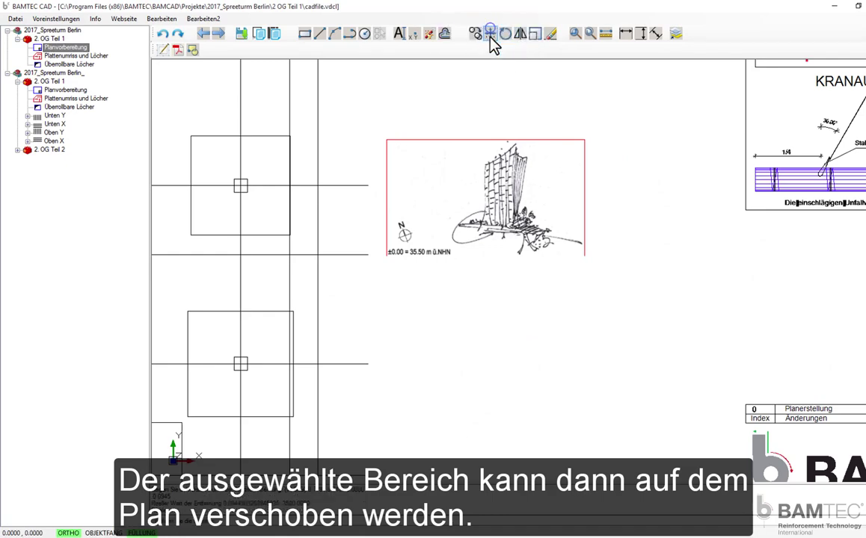
- Drag the cropped Spreeturm sketch above the title block and view the whole sheet
scroll(459, 292, down, 2)
click(441, 242)
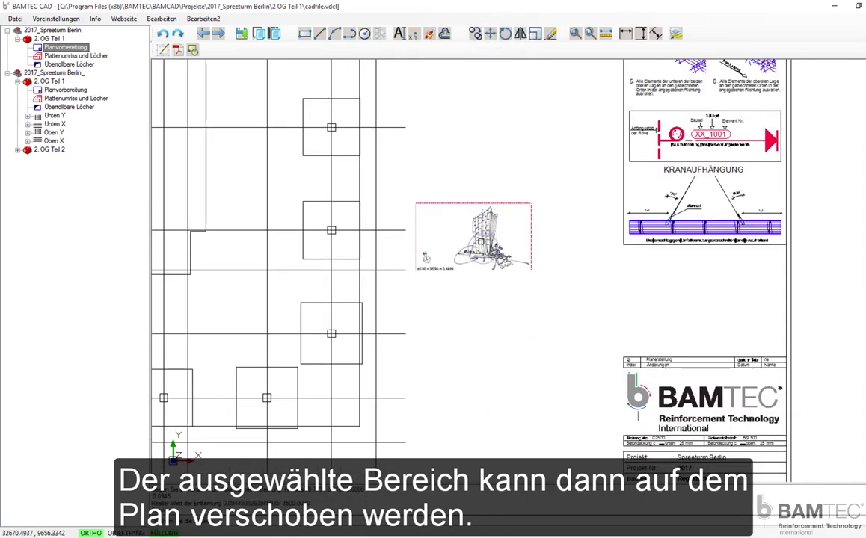
drag(479, 243, 648, 285)
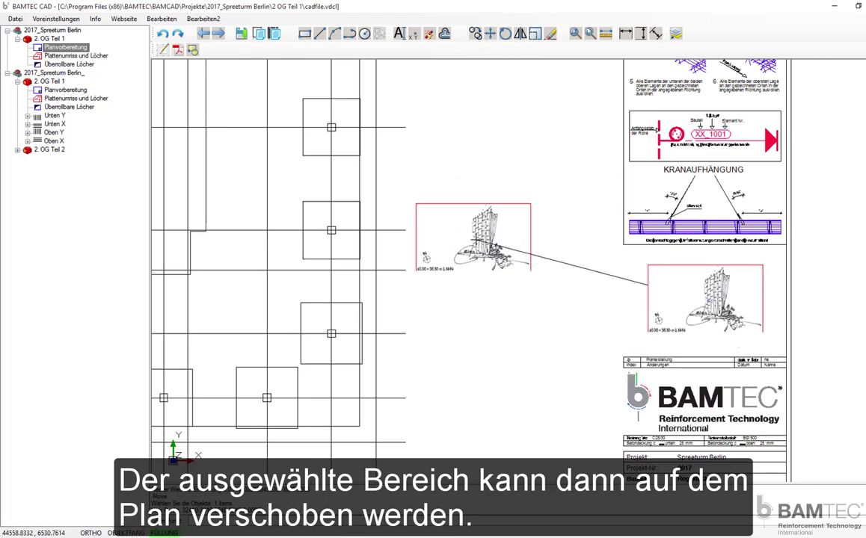
click(647, 285)
middle_click(210, 313)
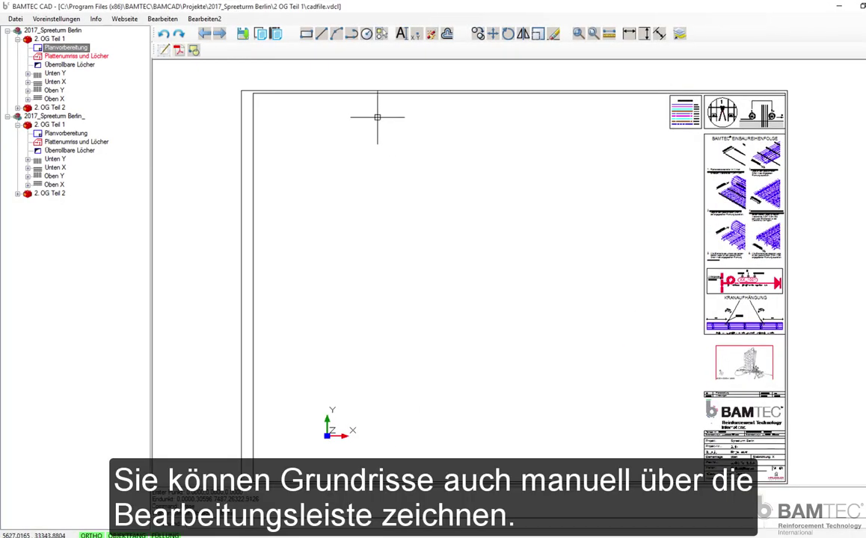
- Start a rectangle with its first corner at the origin 0,0
click(307, 41)
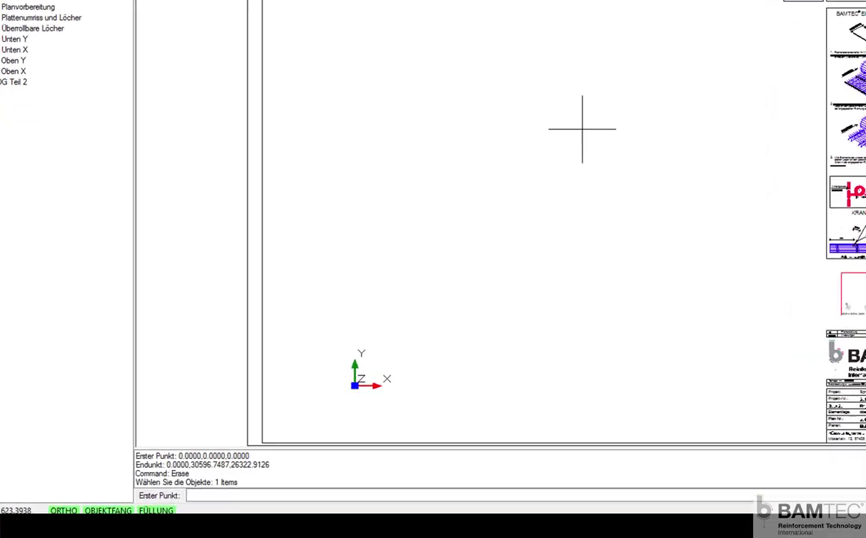
text(0)
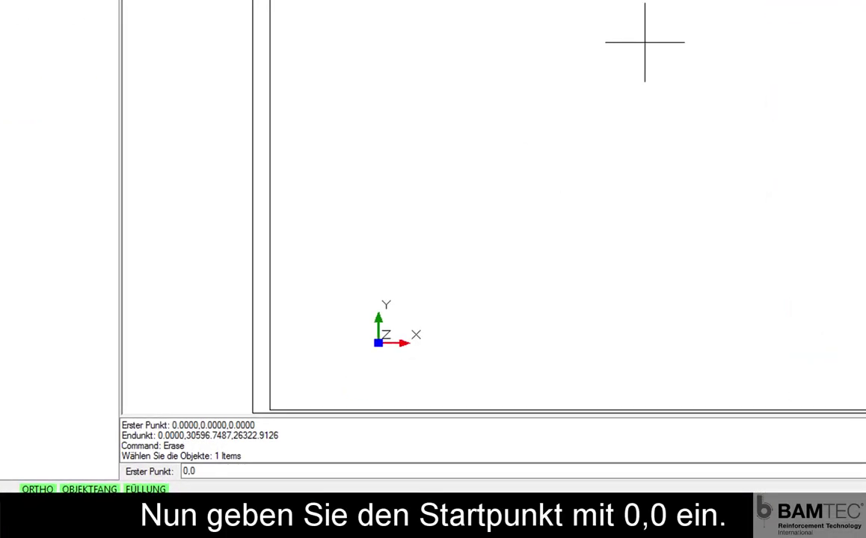
key(Return)
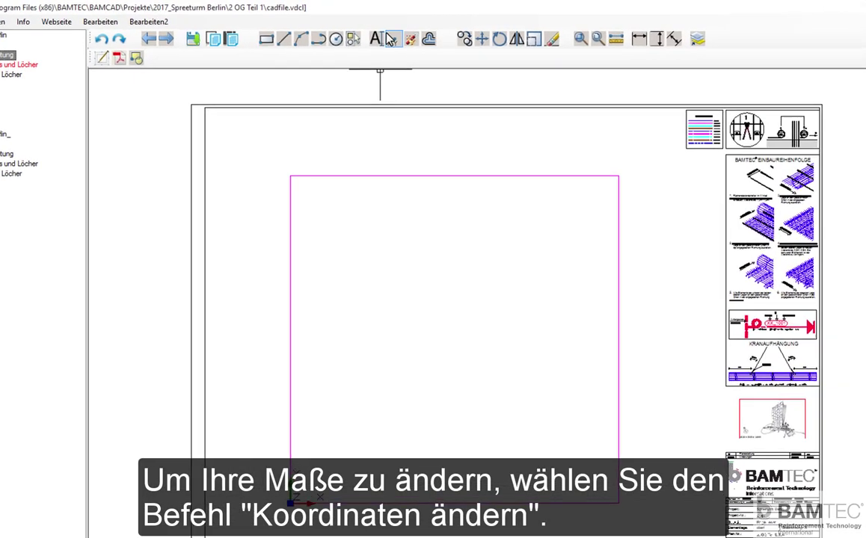
- Change the square's first corner to 5000,5000 in the point coordinate table
click(417, 34)
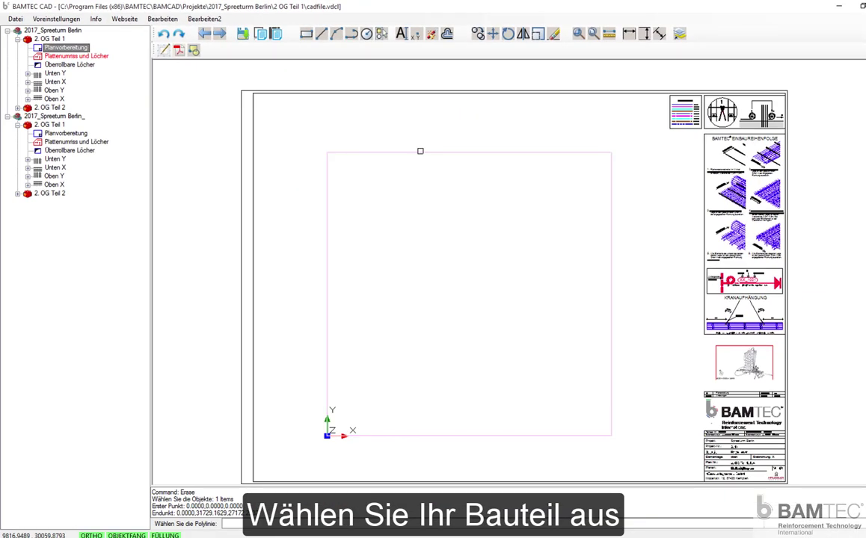
click(421, 152)
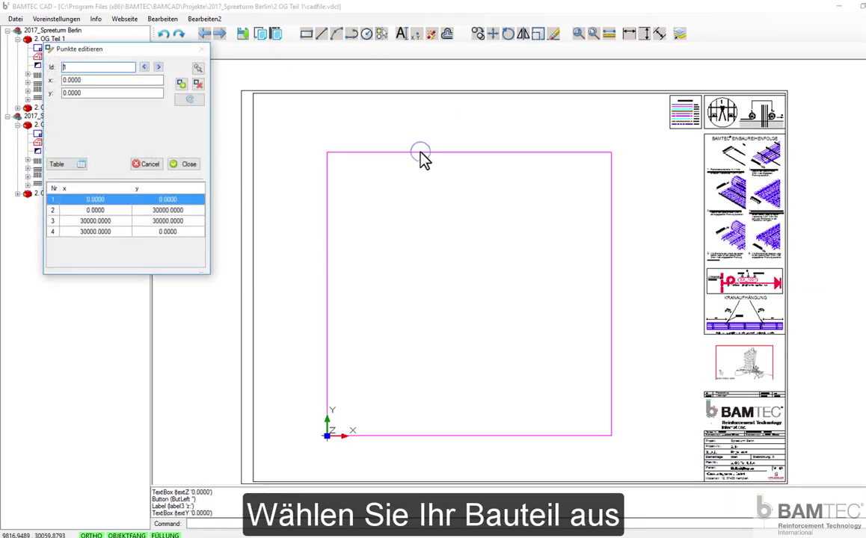
click(95, 201)
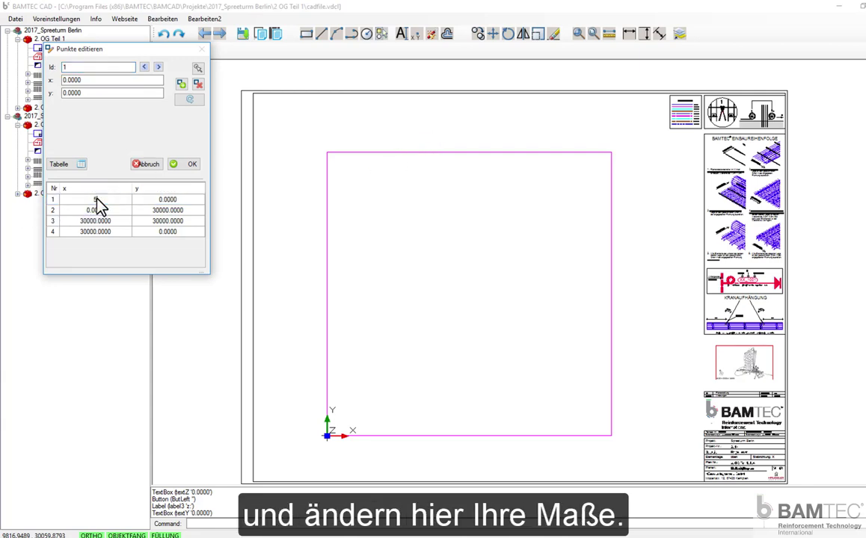
text(5000)
key(Return)
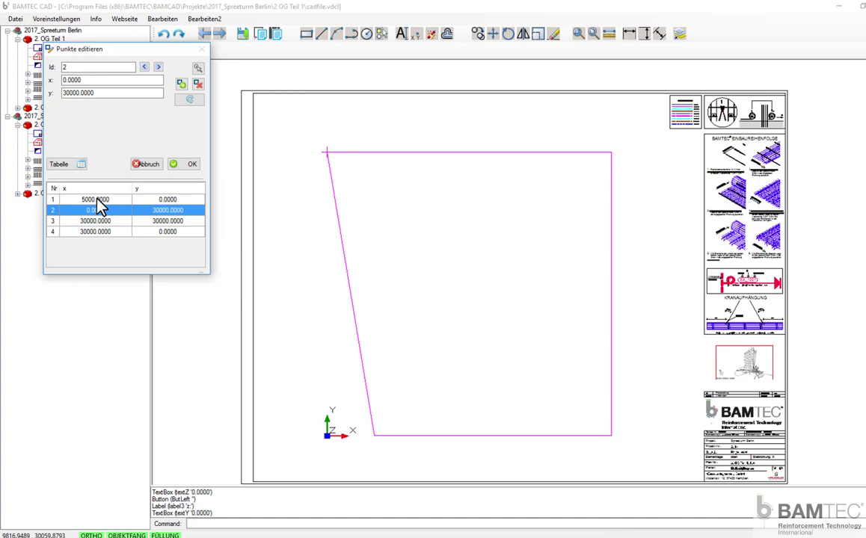
click(179, 200)
text(50)
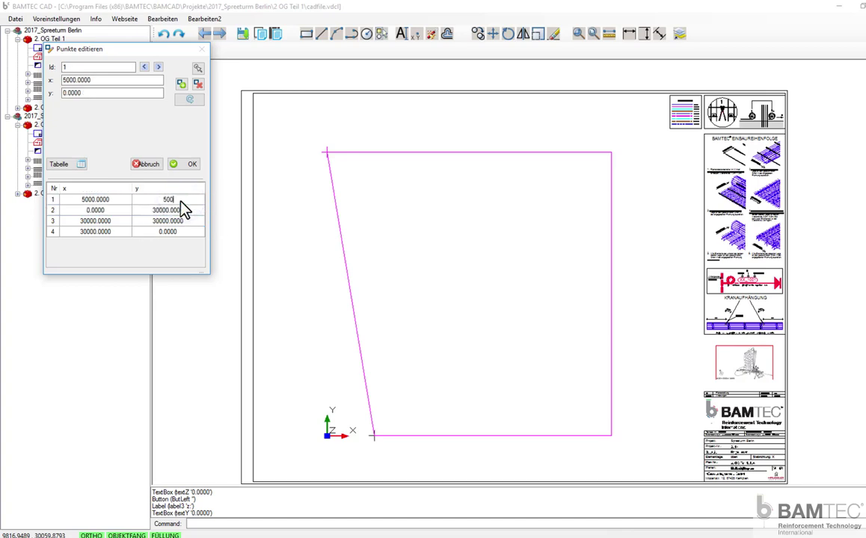
text(0)
key(Return)
text(5000)
- Set point 4's y coordinate to 5000 and apply the new corners
click(168, 232)
click(172, 237)
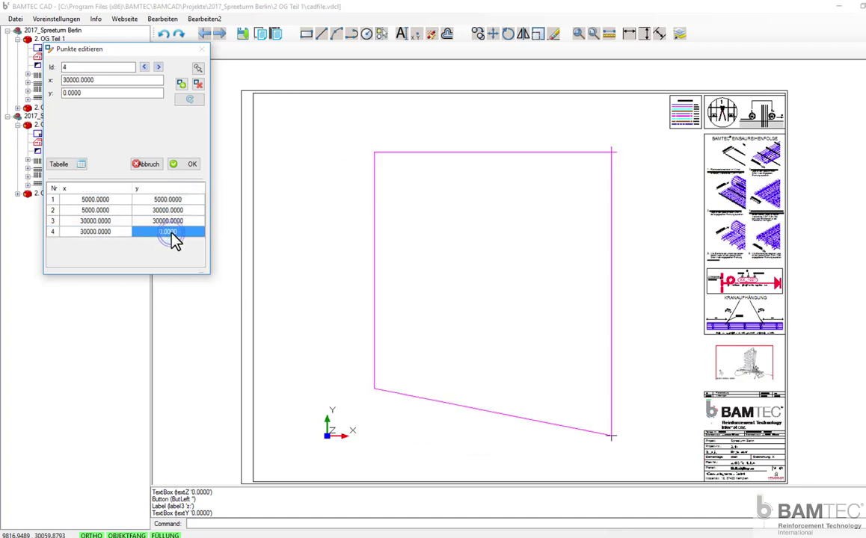
text(5000)
key(Return)
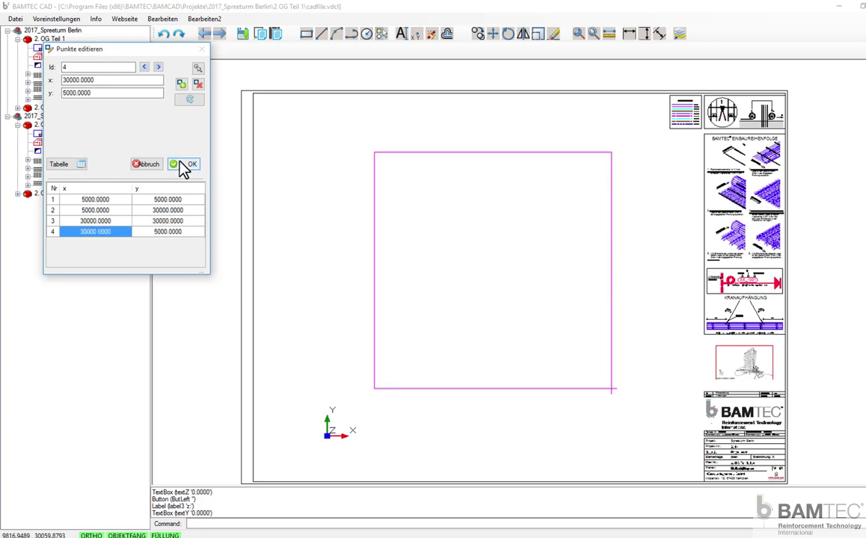
click(183, 165)
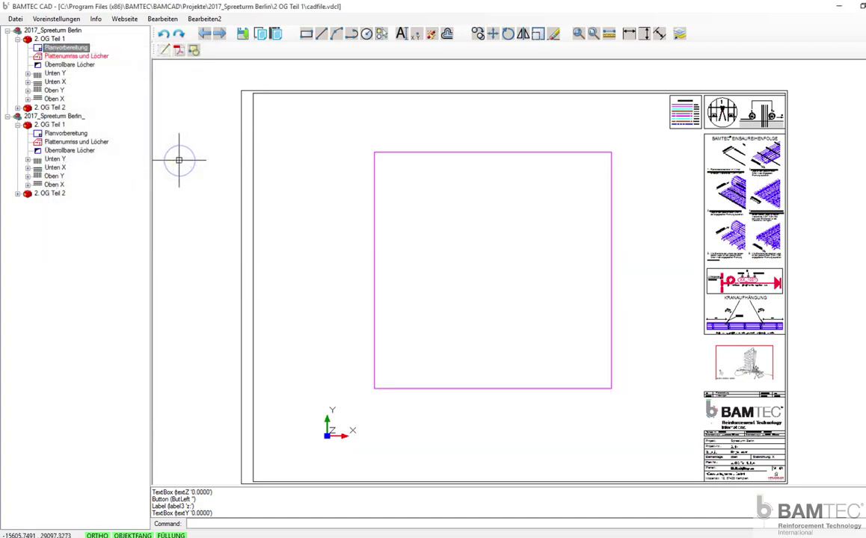
- Draw the red polyline from origin 0,0 through its right-angle rises and drops, ending with a long horizontal run
click(353, 36)
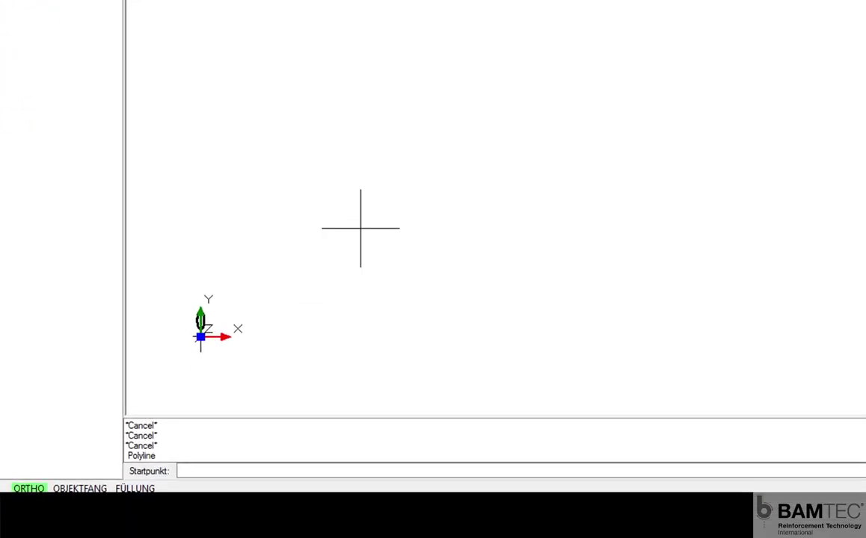
text(0,0)
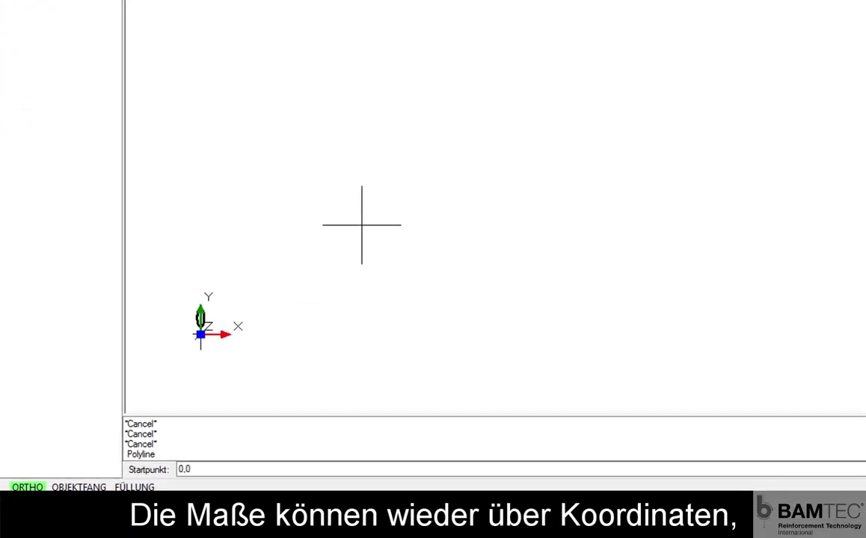
key(Return)
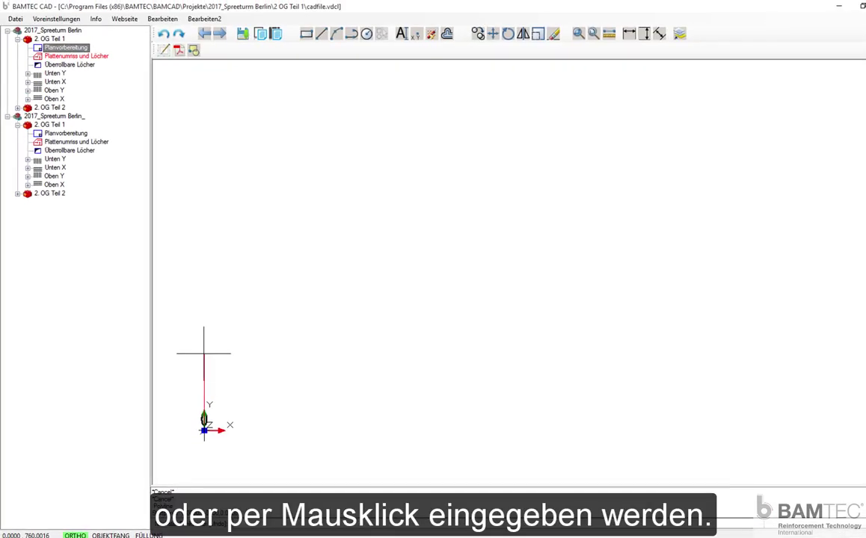
click(203, 351)
click(326, 353)
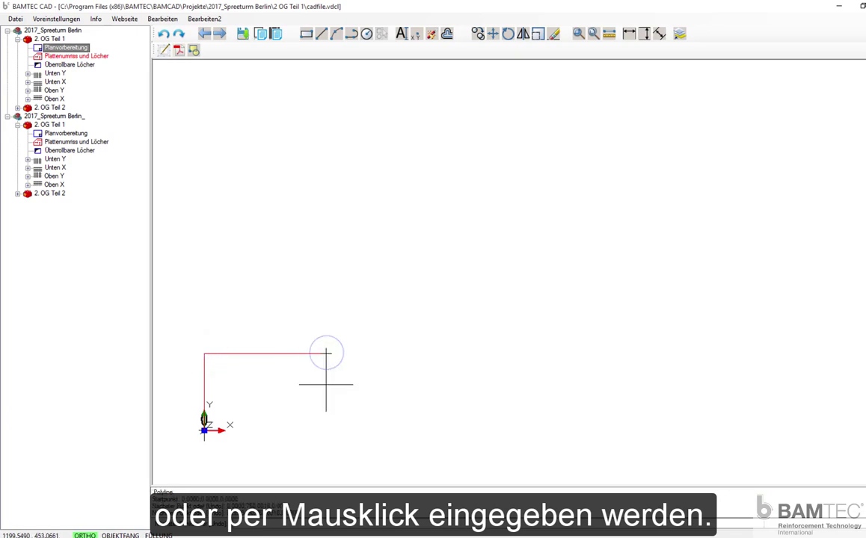
click(326, 385)
click(455, 384)
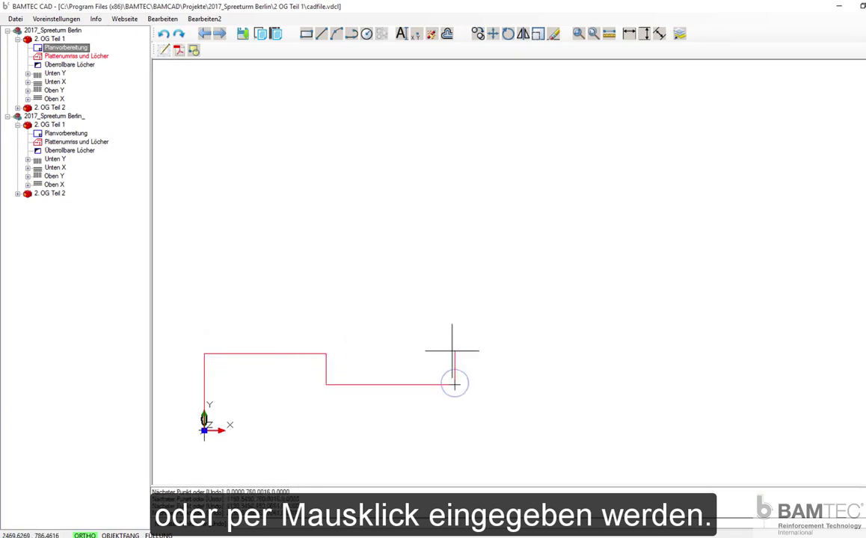
click(456, 318)
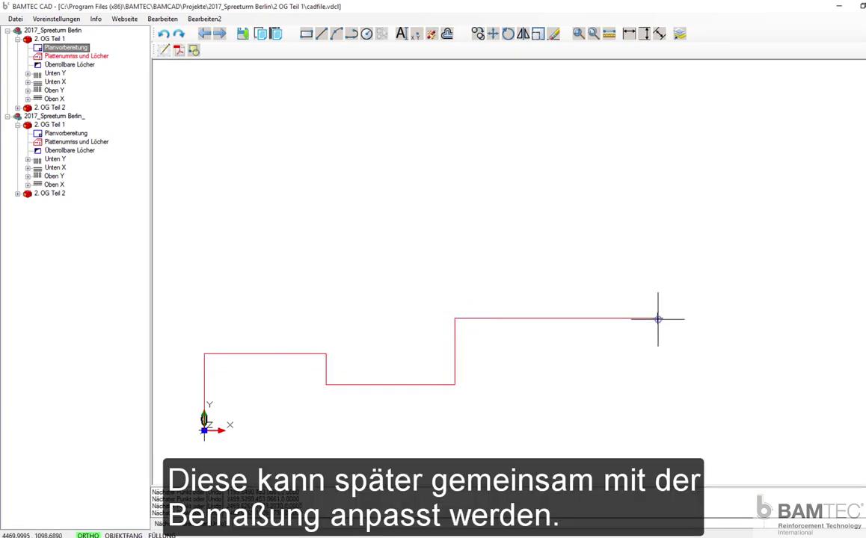
click(657, 318)
- End the line and add a 2000 horizontal dimension above its top run
right_click(684, 342)
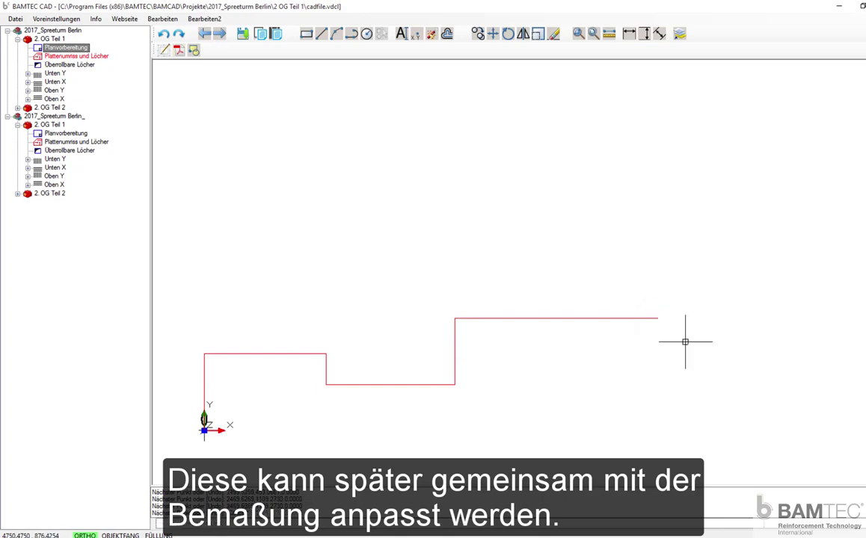
click(630, 35)
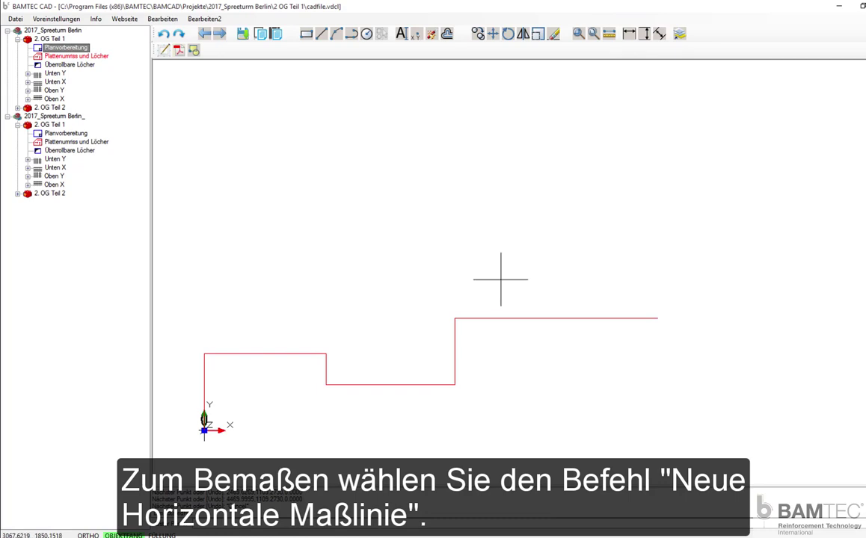
click(455, 318)
click(658, 319)
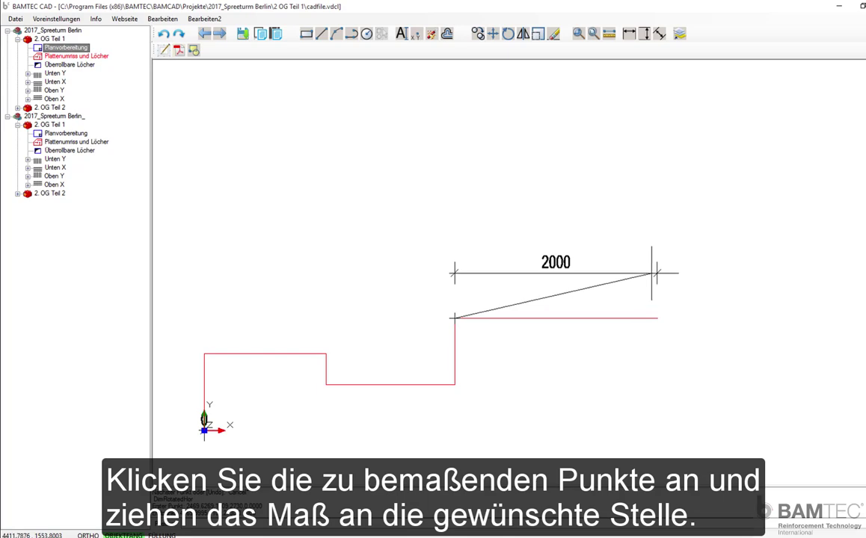
click(652, 274)
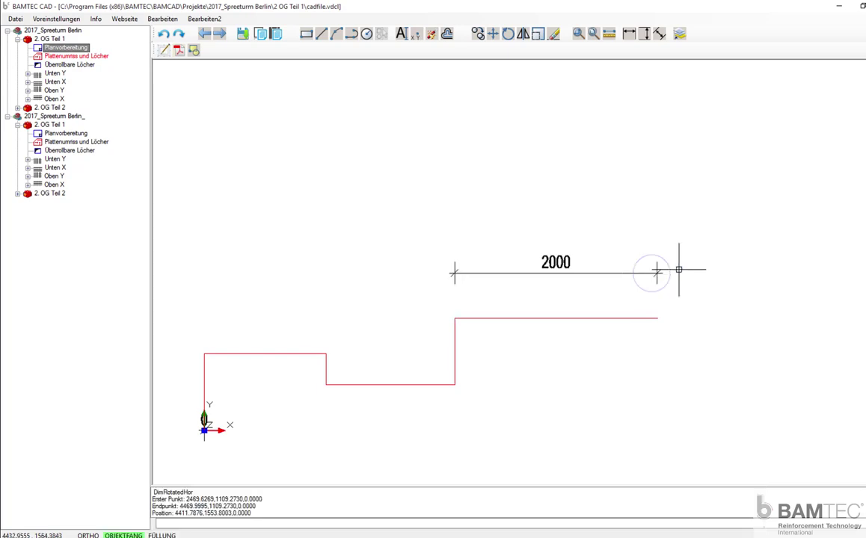
- Stretch the top run's right end so the dimension reads 2837
click(612, 318)
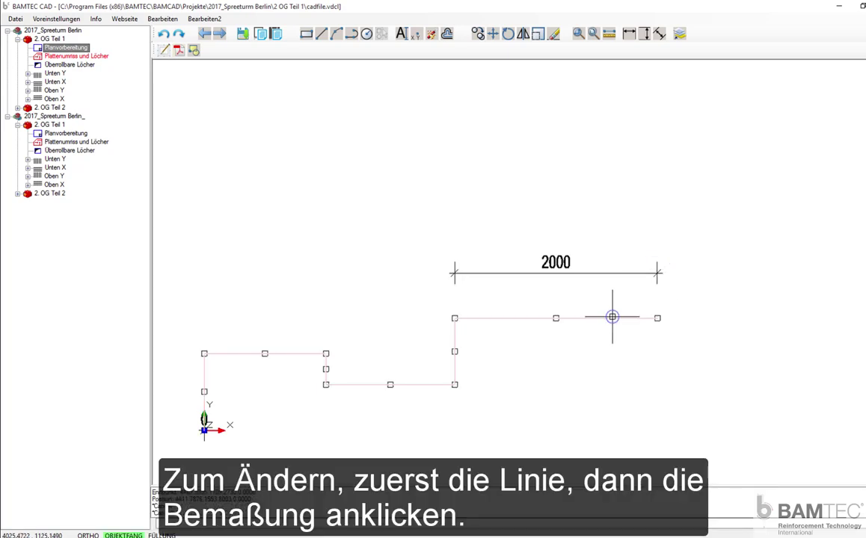
click(620, 271)
click(620, 271)
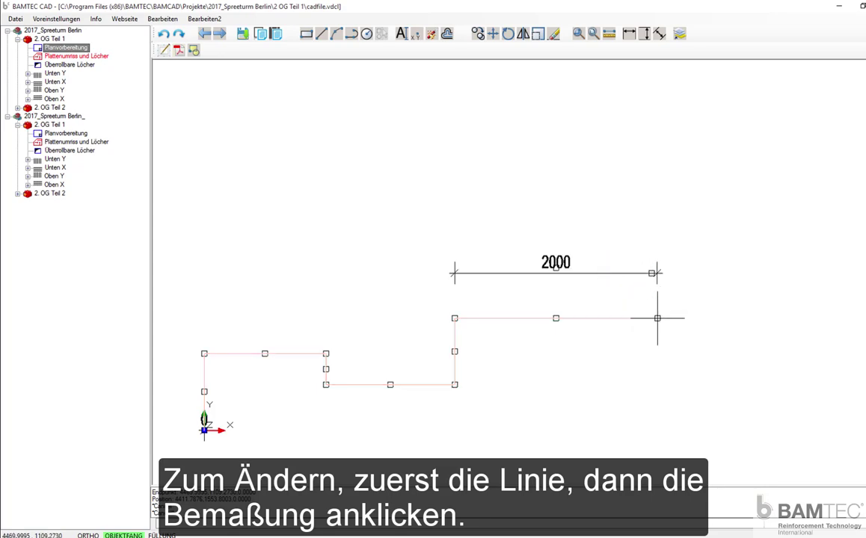
click(657, 318)
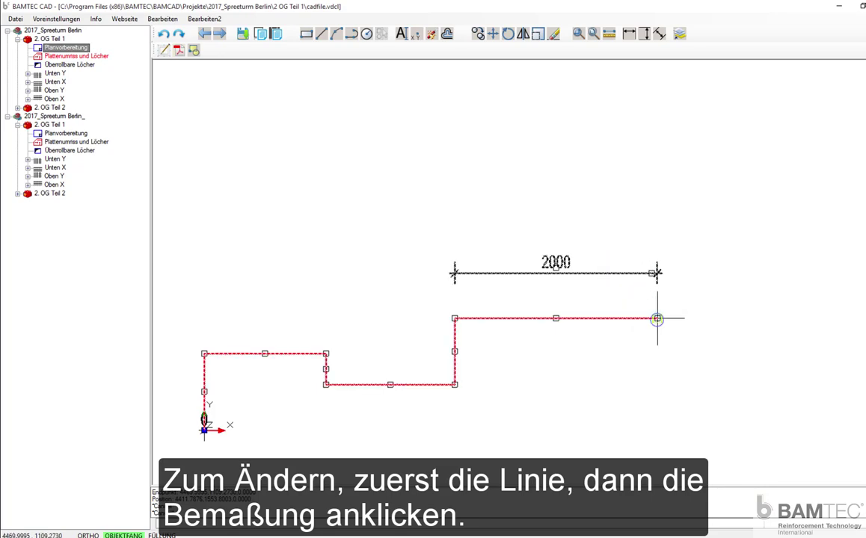
click(742, 316)
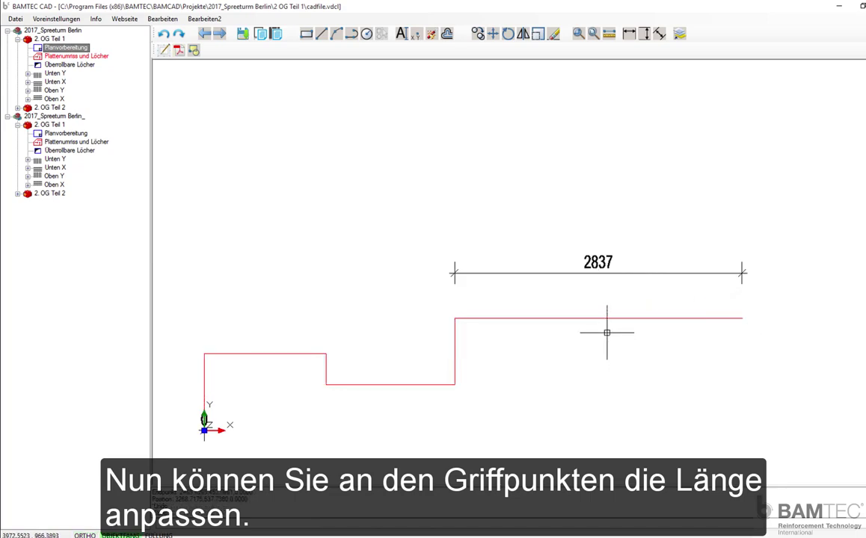
- Add a 656 vertical dimension across the step, placed to its right
click(646, 43)
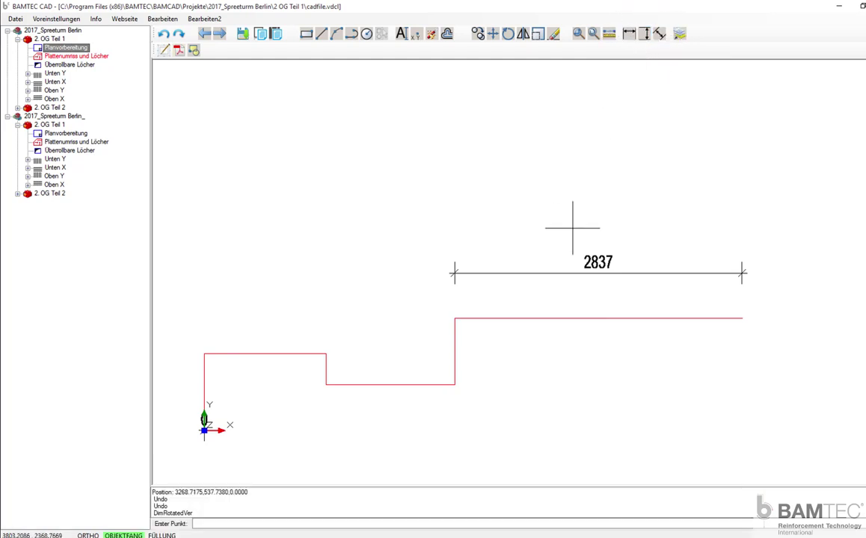
click(454, 319)
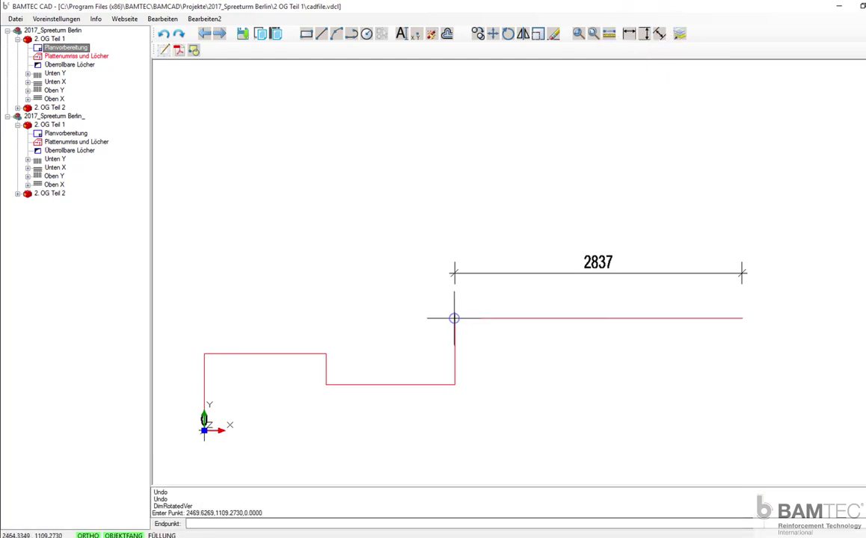
click(453, 384)
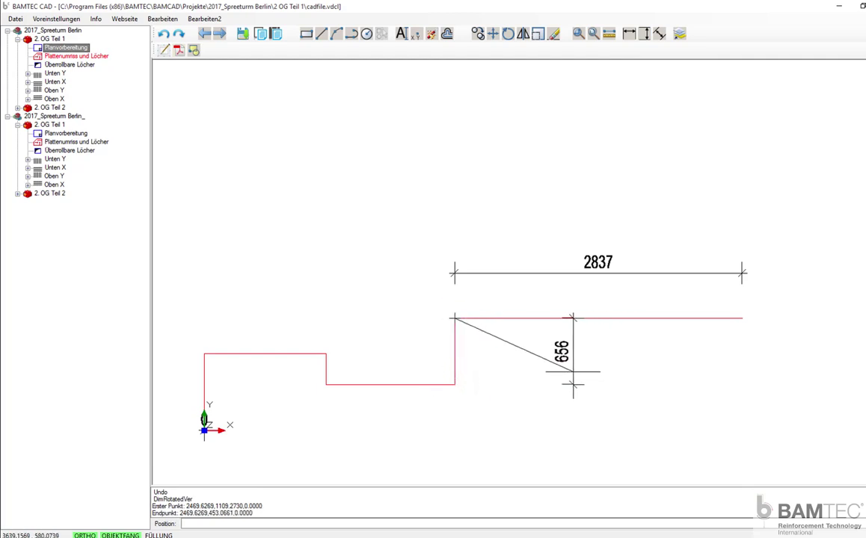
click(558, 357)
key(Escape)
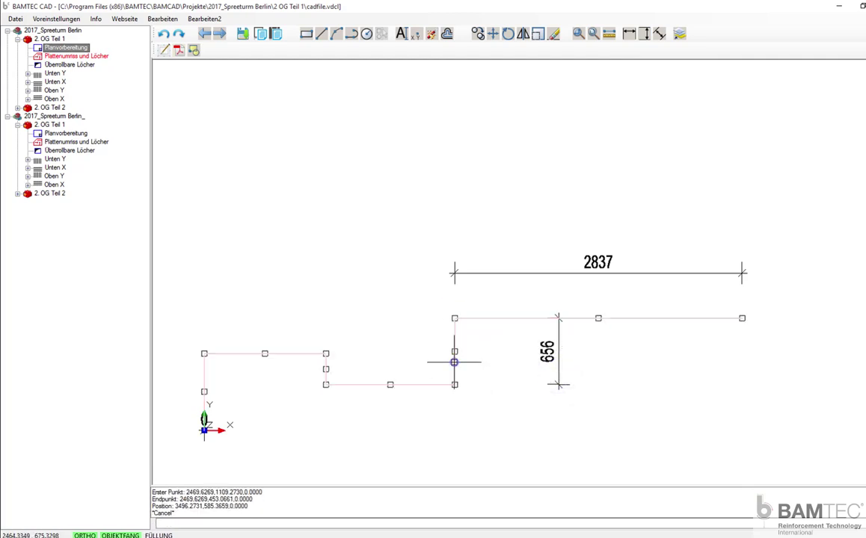
- Drag the step's lower corners down so the vertical dimension reads 1053
click(454, 362)
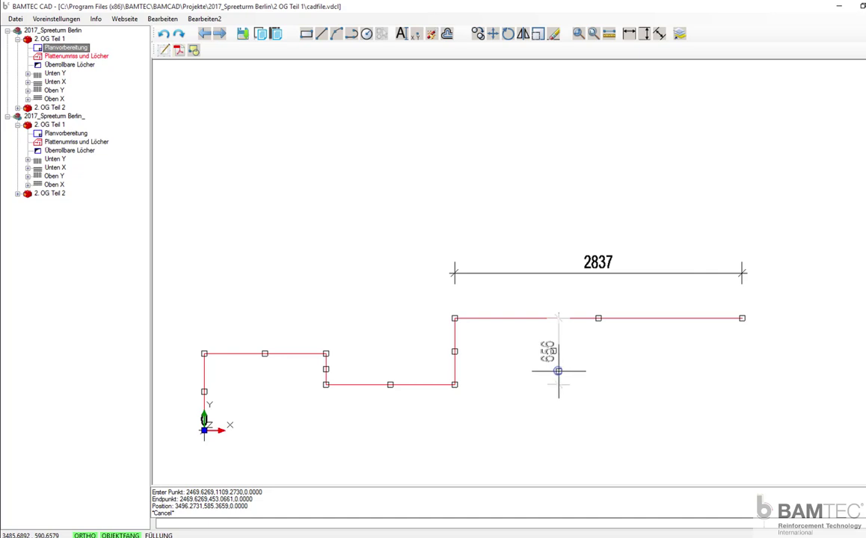
click(454, 384)
drag(454, 385, 454, 425)
key(Escape)
key(Escape)
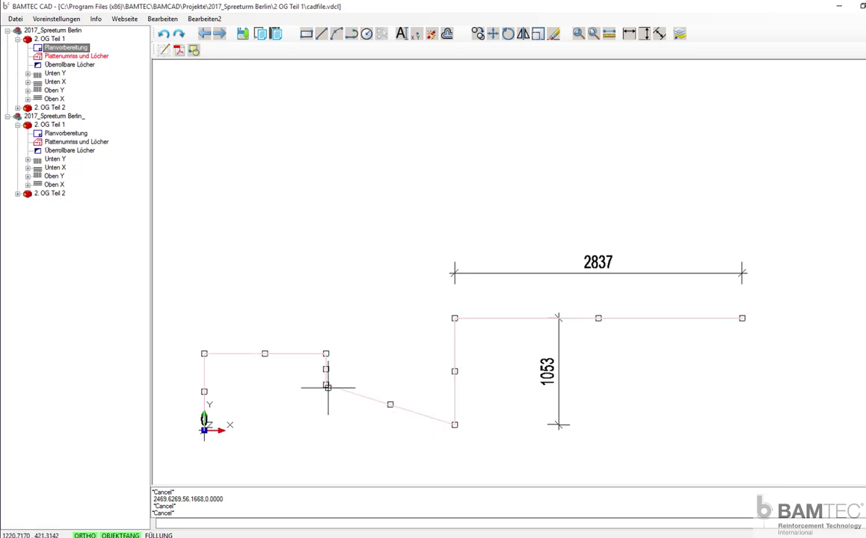
click(327, 388)
drag(326, 387, 325, 424)
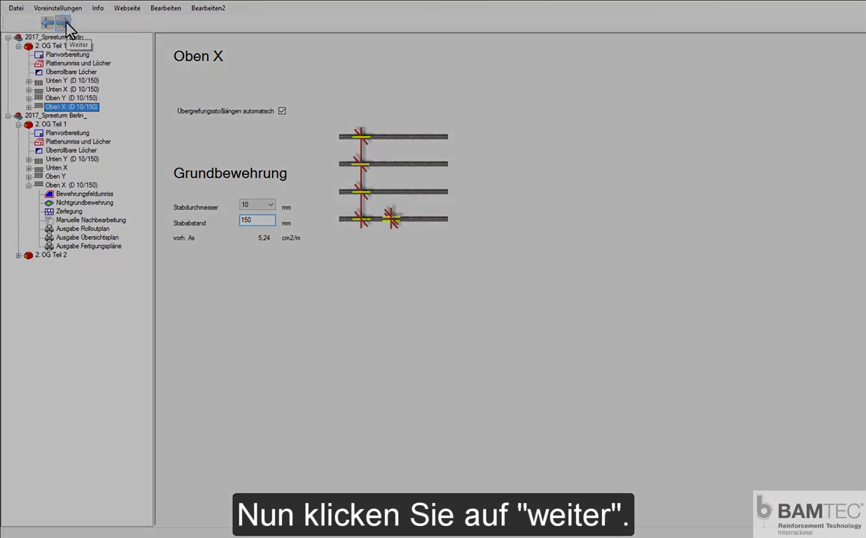
- Continue with Weiter to the Oben X Bewehrungsfeldumriss step
click(66, 24)
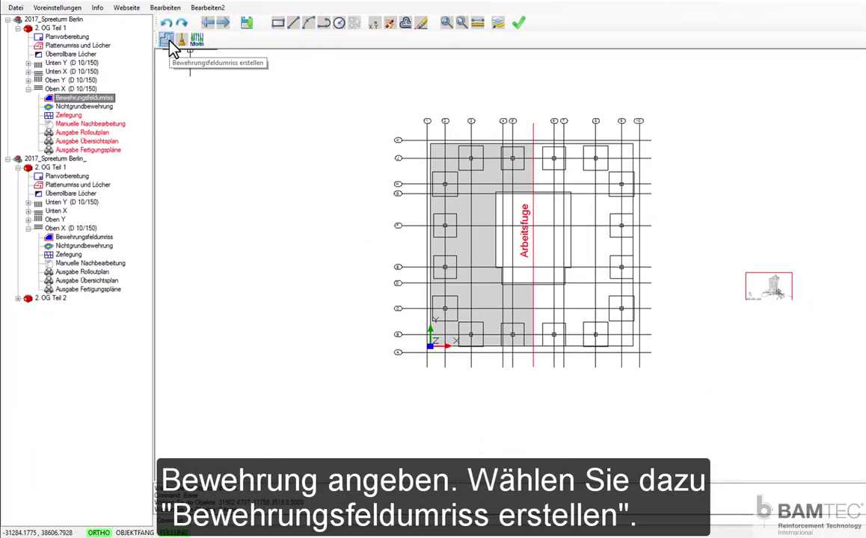
- Generate the Oben X reinforcement field outline and stretch its right edge to the Arbeitsfuge
click(169, 42)
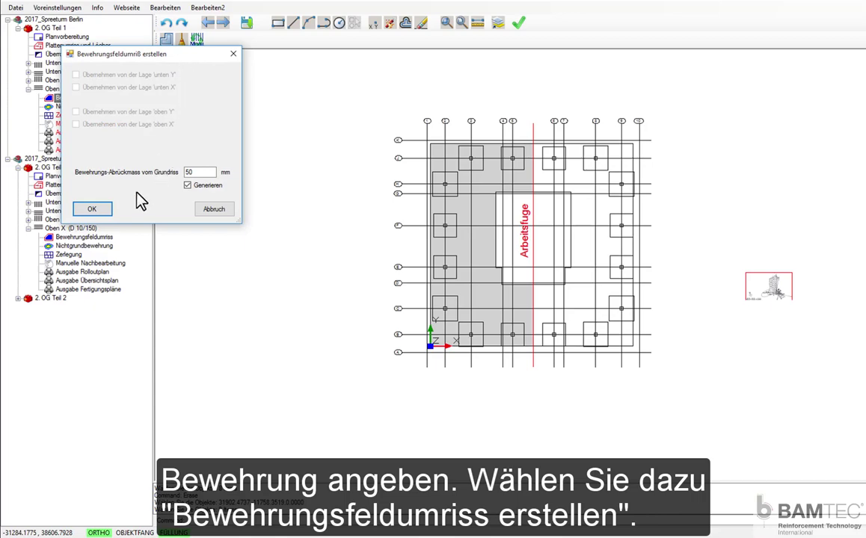
click(92, 209)
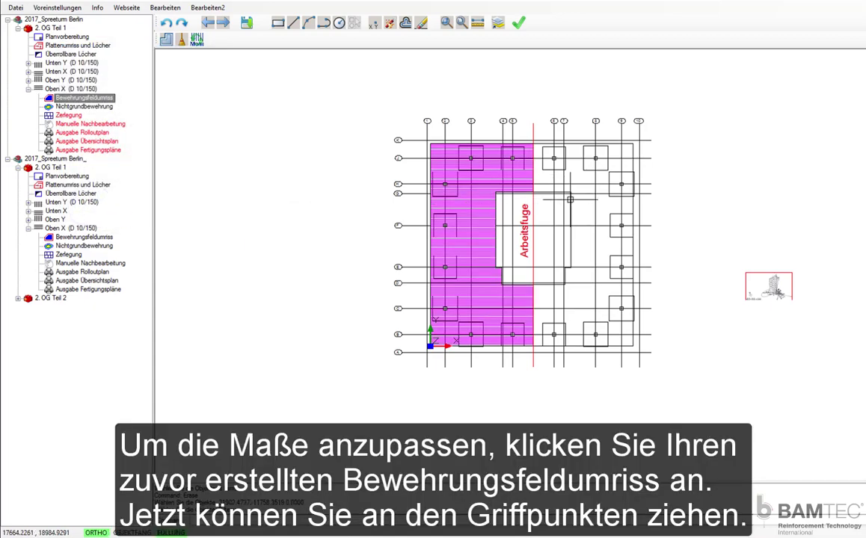
scroll(563, 174, up, 3)
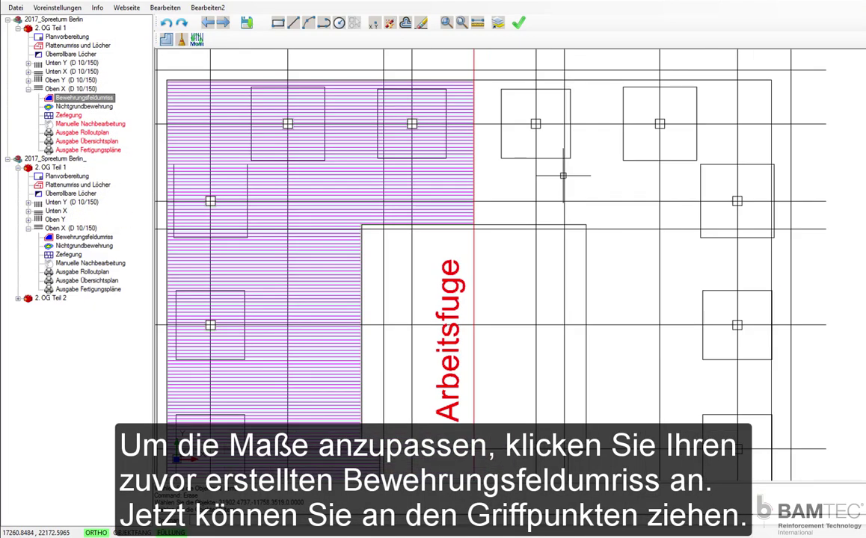
scroll(464, 146, up, 2)
click(482, 160)
click(480, 159)
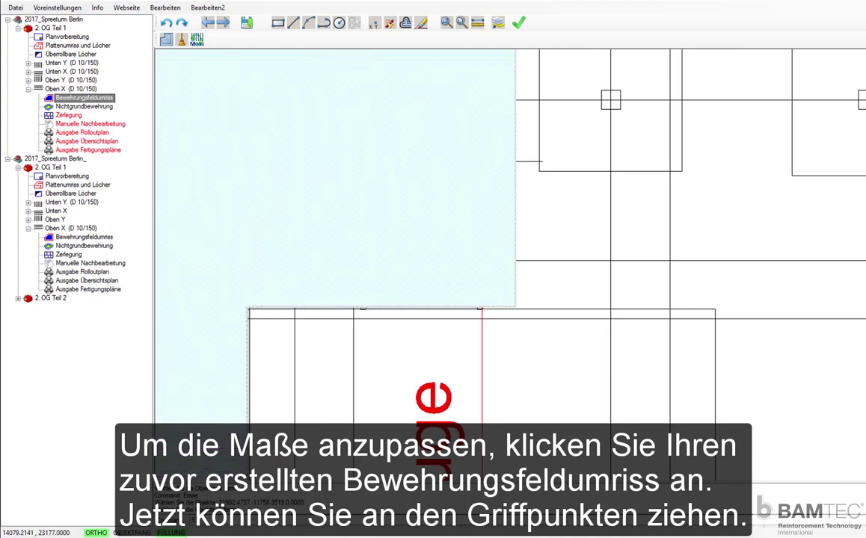
click(515, 160)
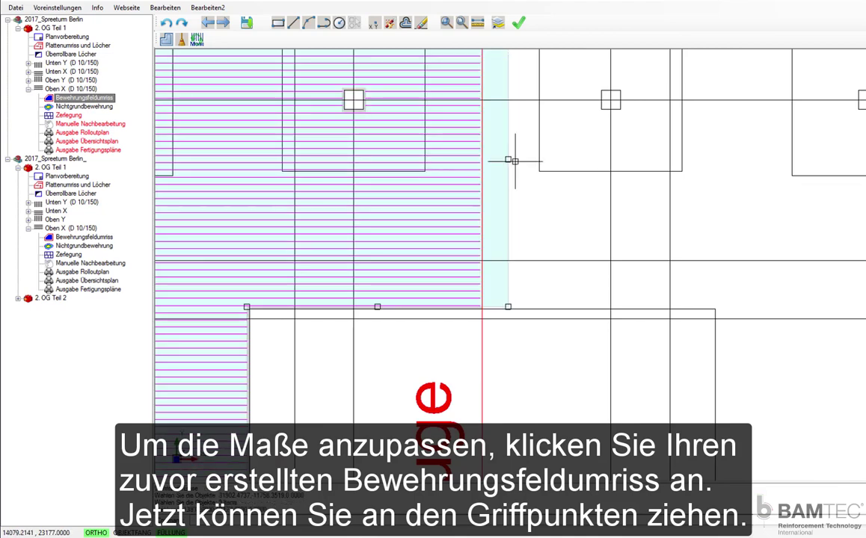
scroll(515, 160, down, 2)
scroll(515, 160, down, 3)
scroll(496, 253, up, 3)
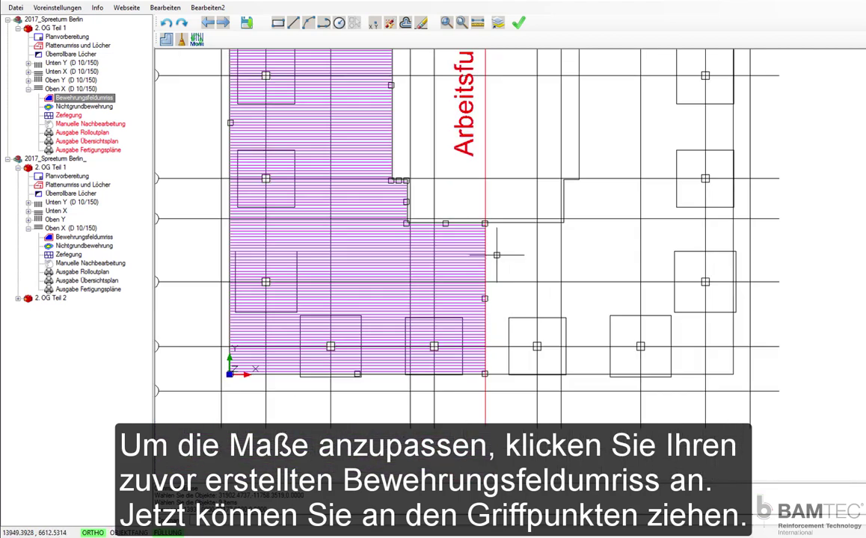
click(486, 298)
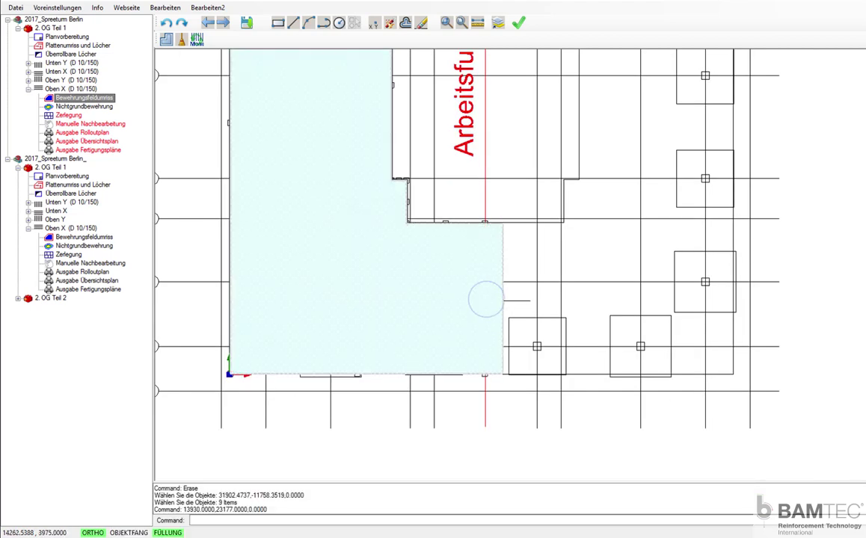
text(600)
key(Return)
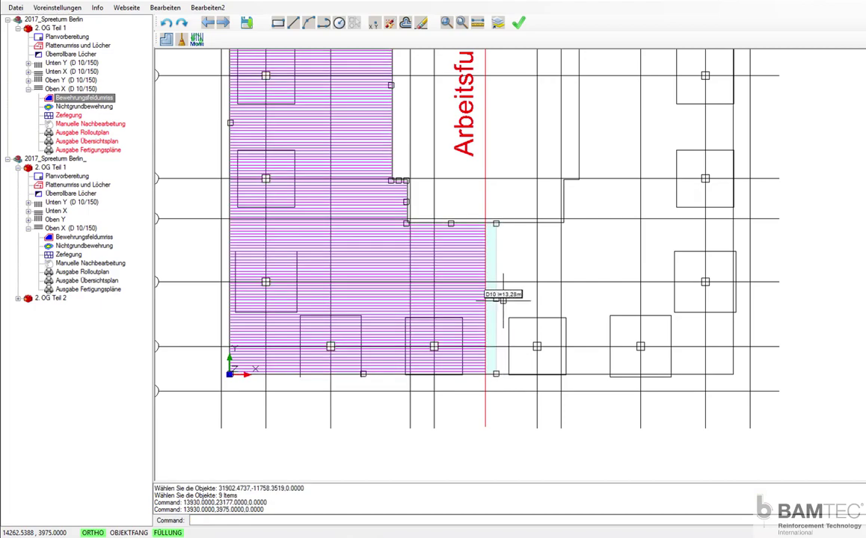
- Run Kontrolle on the field outline and acknowledge the OK message
click(522, 30)
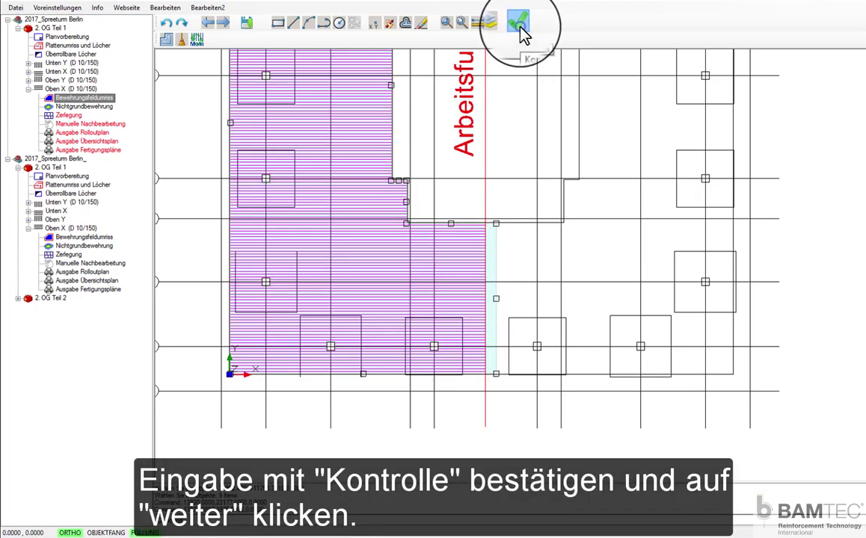
click(521, 27)
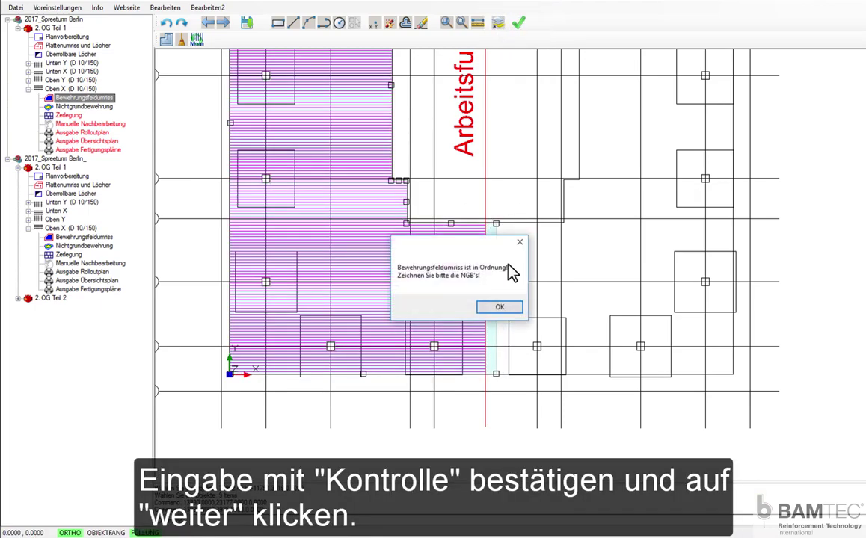
click(501, 307)
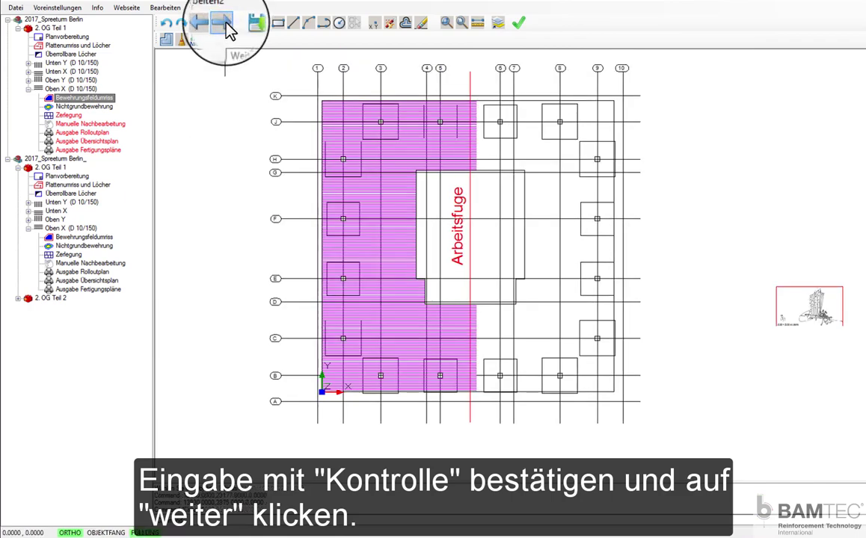
- Draw two rectangular Nichtgrundbewehrung areas around the column heads
click(228, 27)
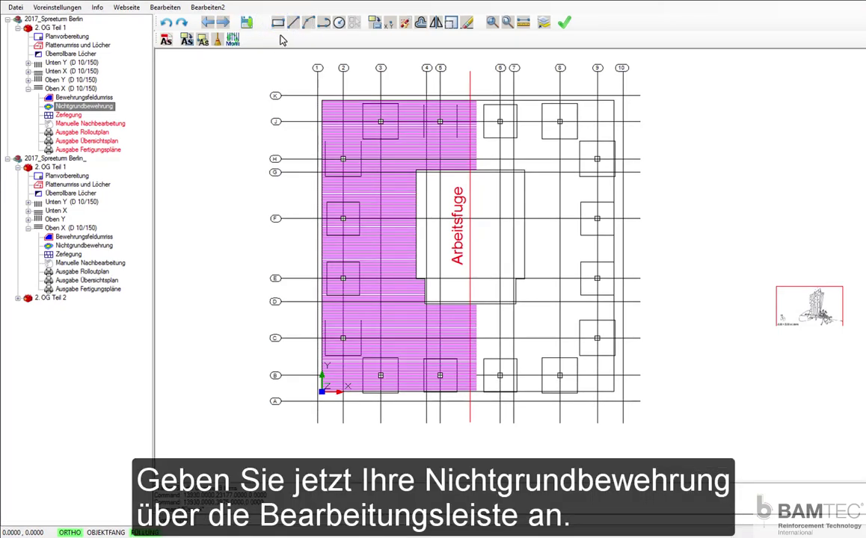
scroll(356, 95, up, 3)
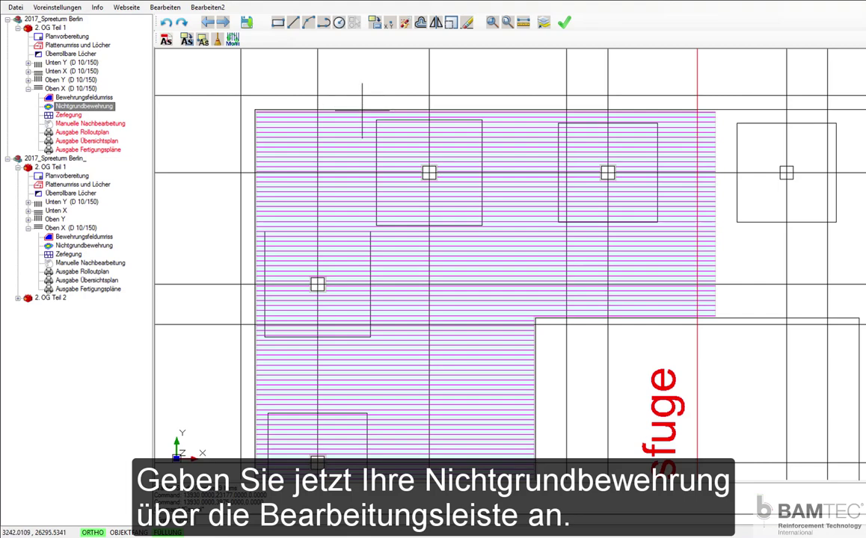
scroll(367, 114, up, 2)
scroll(367, 114, up, 2)
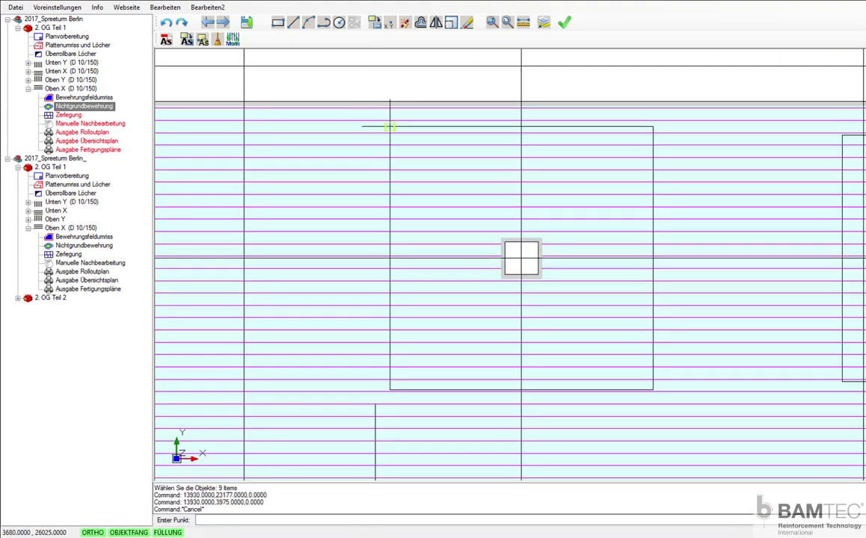
click(390, 127)
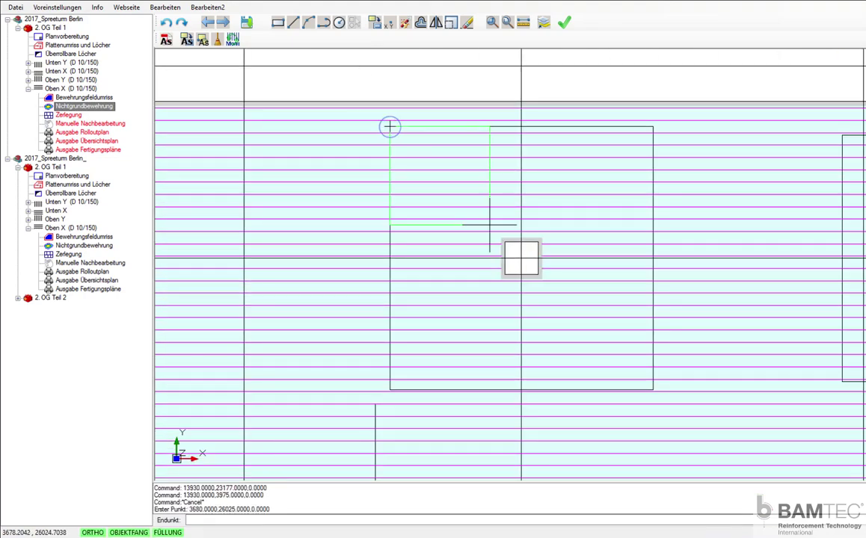
click(653, 390)
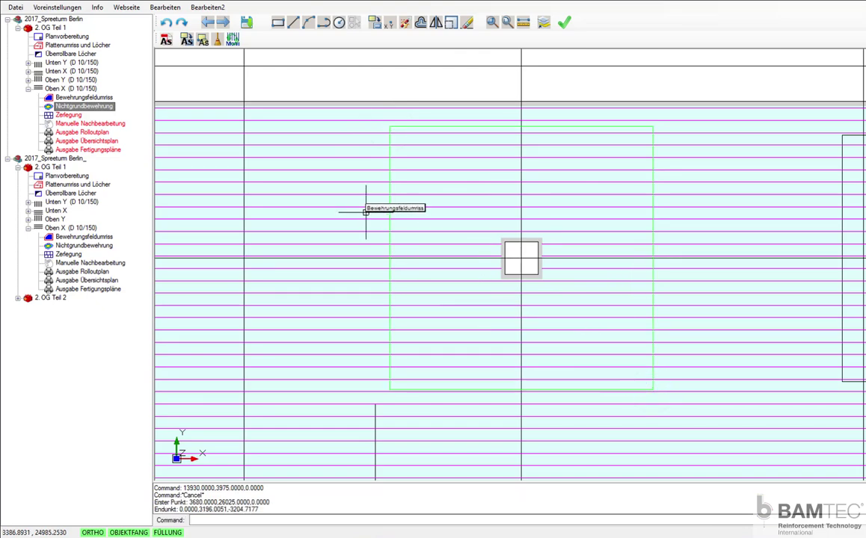
scroll(367, 207, down, 2)
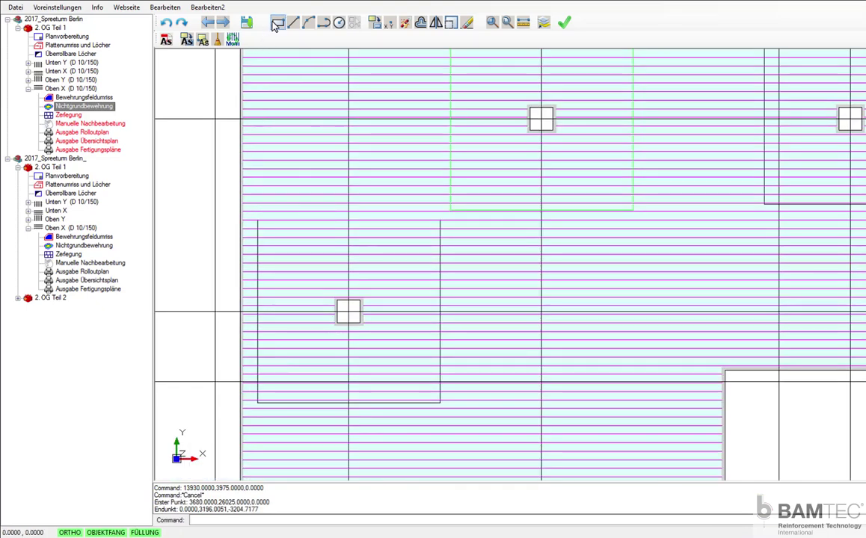
click(278, 22)
click(257, 221)
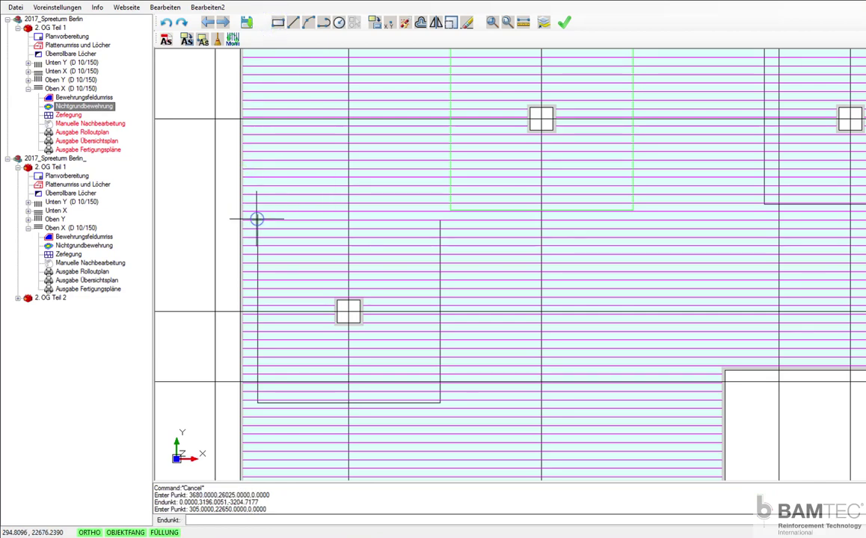
click(440, 403)
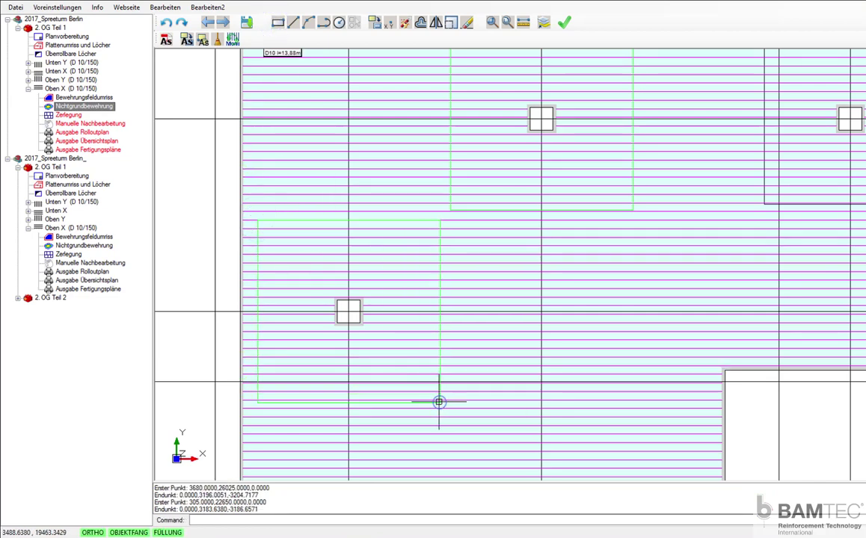
- Check the areas with Kontrolle, then bring up the Bewehrungsbedarf dialog for NGB 1
click(566, 24)
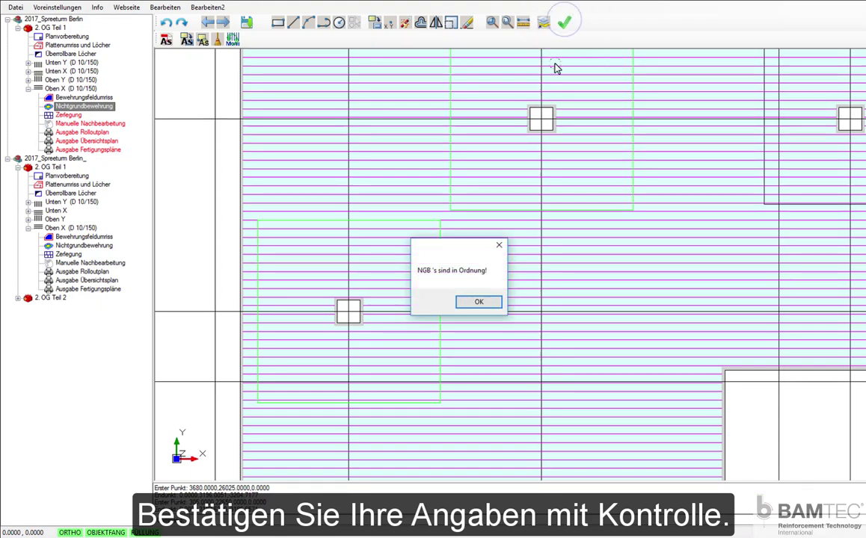
click(493, 306)
scroll(480, 133, up, 1)
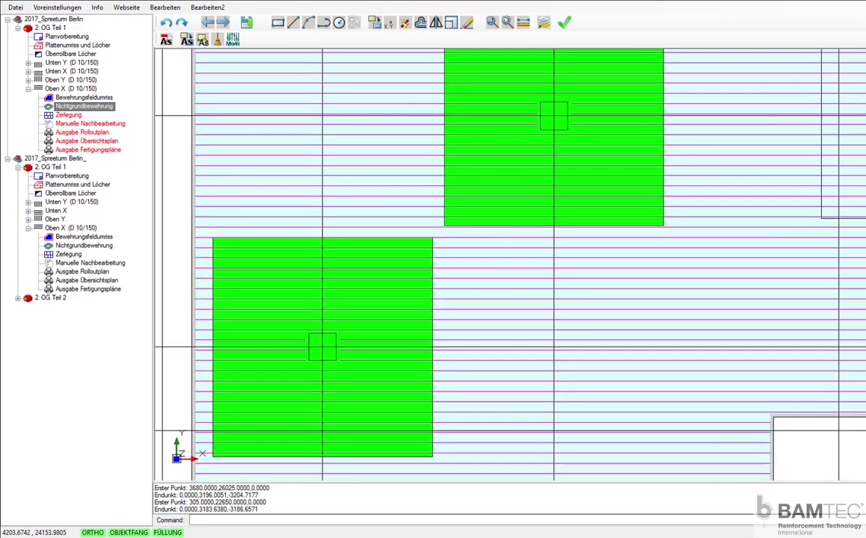
scroll(480, 133, up, 2)
click(480, 133)
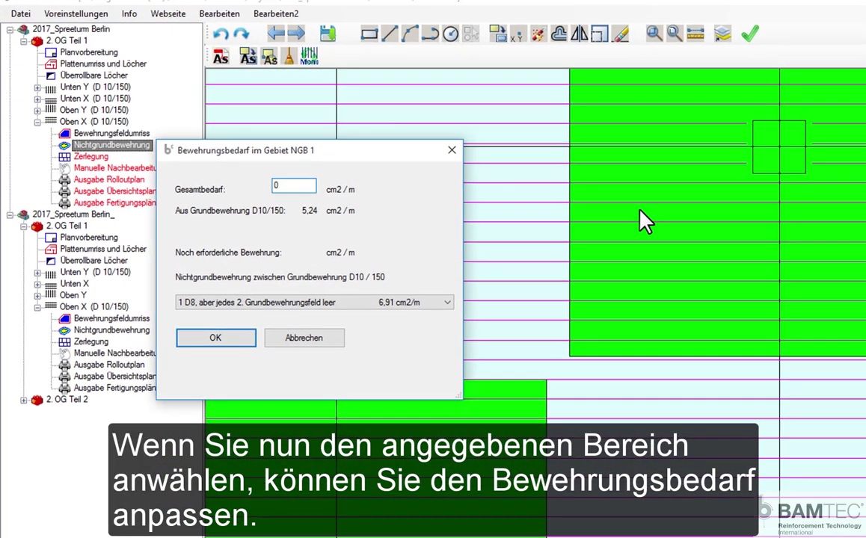
- Assign 1 D20 at 26,18 cm2/m to area NGB 1
click(415, 303)
scroll(370, 449, down, 3)
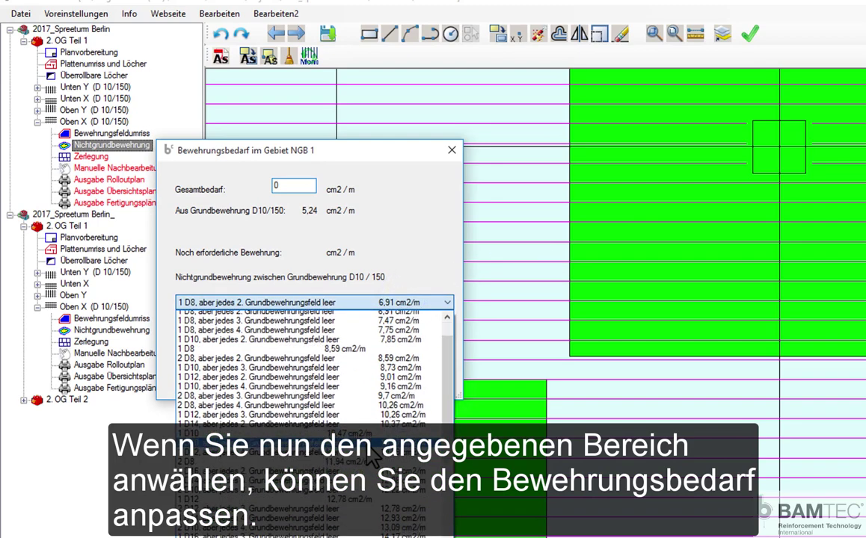
scroll(371, 460, down, 2)
scroll(372, 460, down, 1)
scroll(371, 460, down, 3)
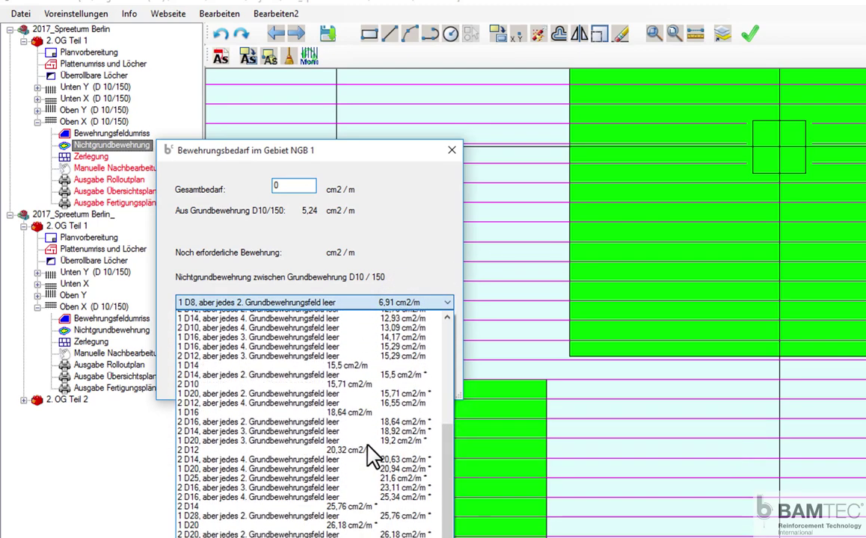
click(357, 505)
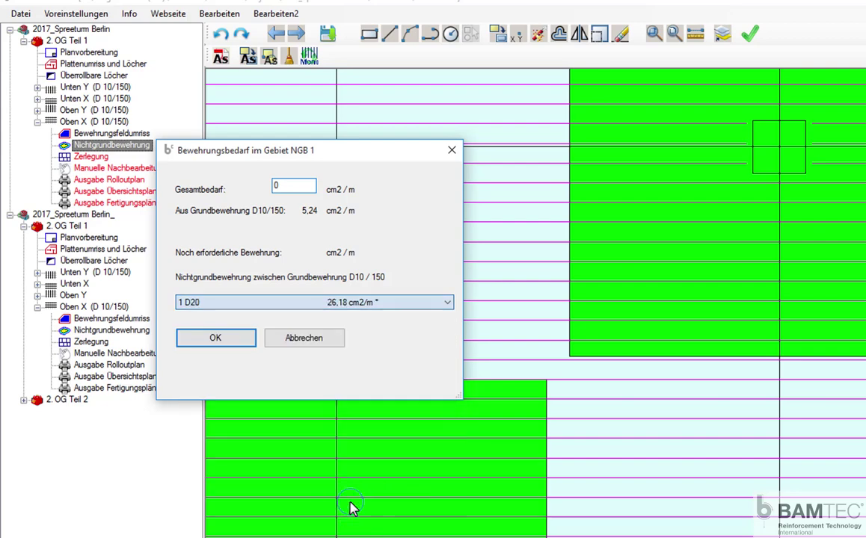
click(221, 338)
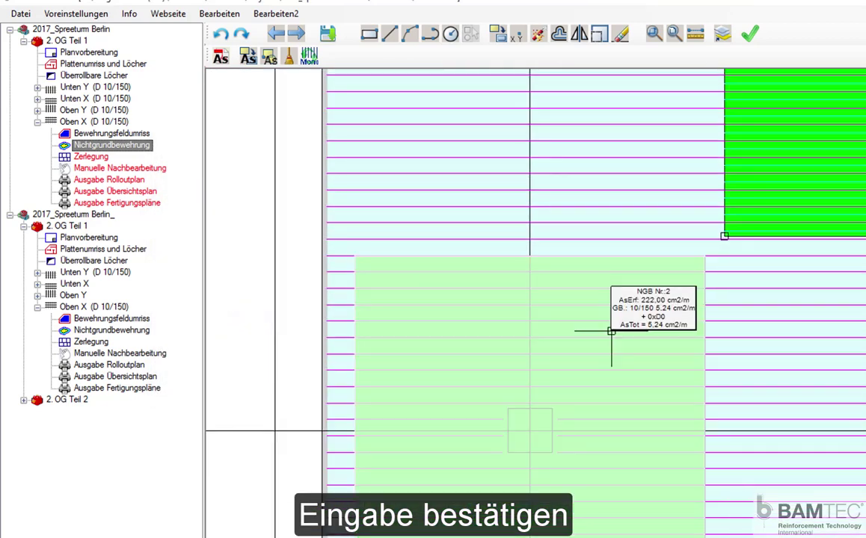
- Assign 1 D20 at 26,18 cm2/m to area NGB 2
click(611, 337)
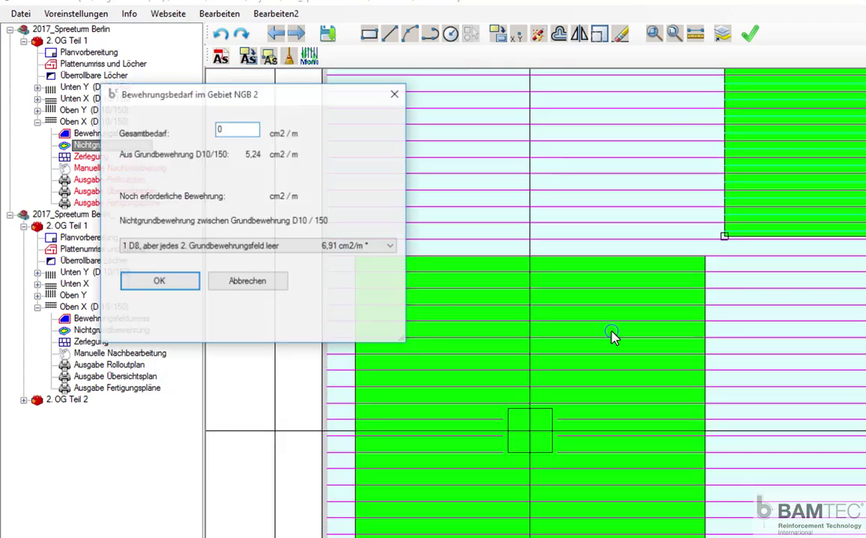
click(299, 249)
scroll(304, 412, down, 3)
scroll(304, 411, down, 3)
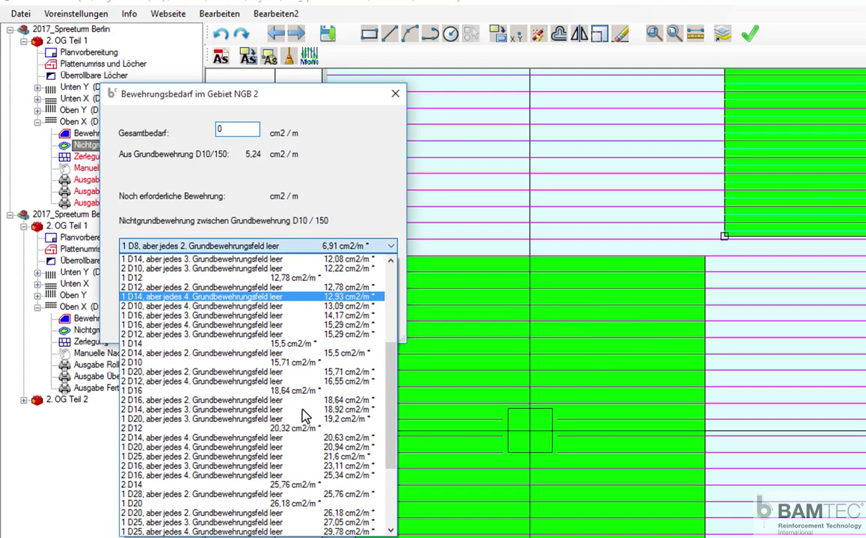
scroll(300, 445, down, 2)
click(300, 441)
click(160, 279)
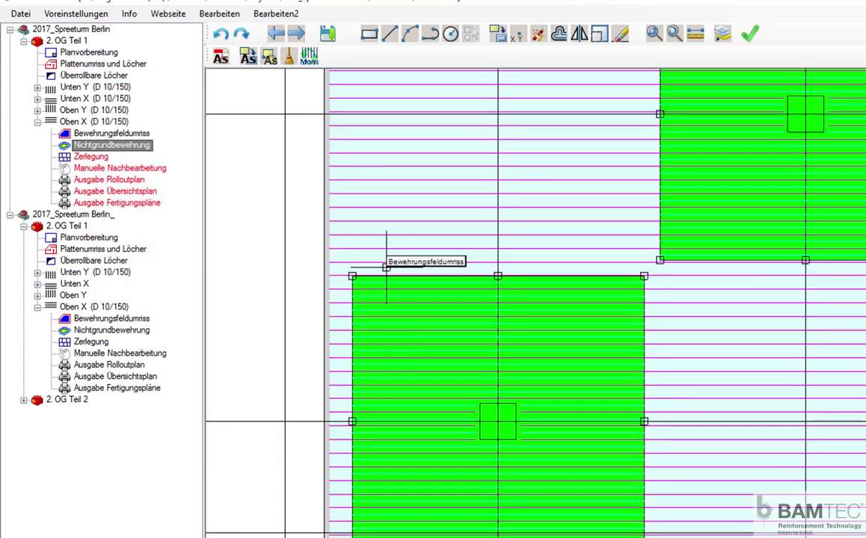
scroll(391, 253, down, 2)
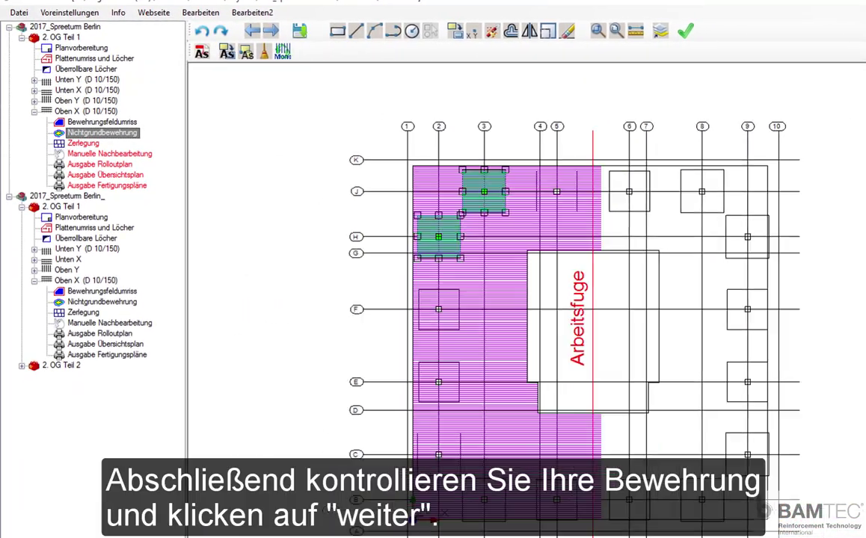
- Pass the Kontrolle check on the extra-reinforcement areas and advance to Zerlegung
click(686, 33)
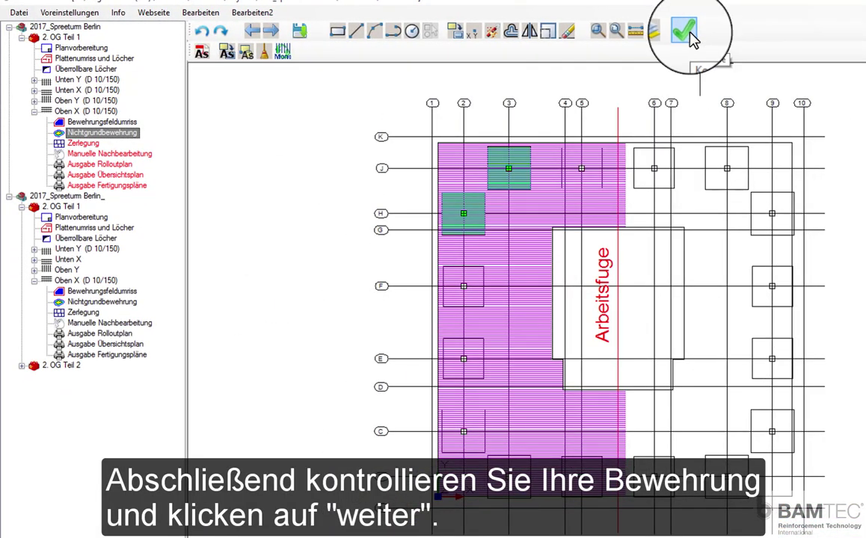
click(562, 370)
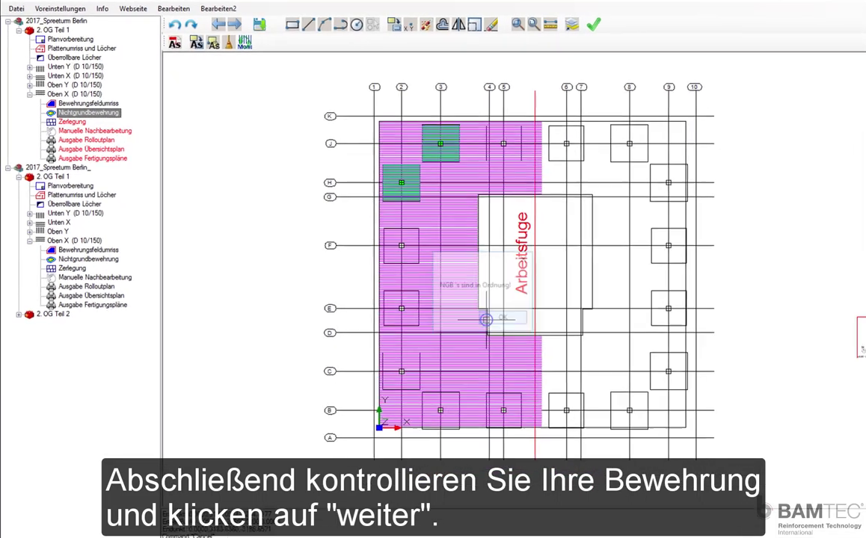
click(221, 27)
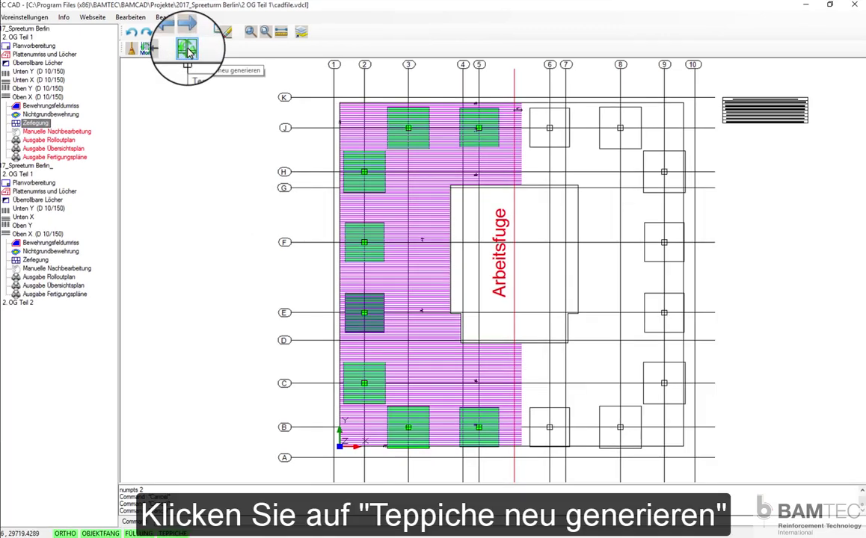
- Regenerate the Oben X carpets into 7 elements and proceed to Manuelle Nachbearbeitung
click(187, 49)
click(187, 49)
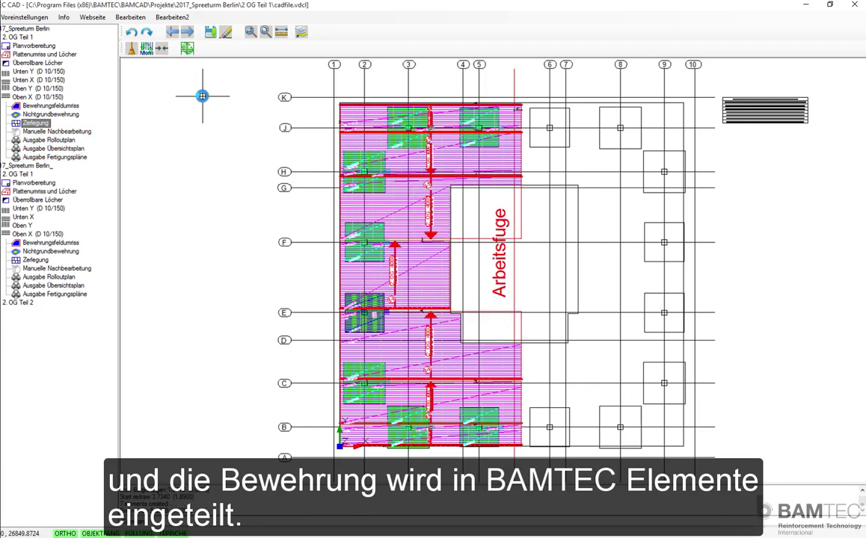
click(187, 35)
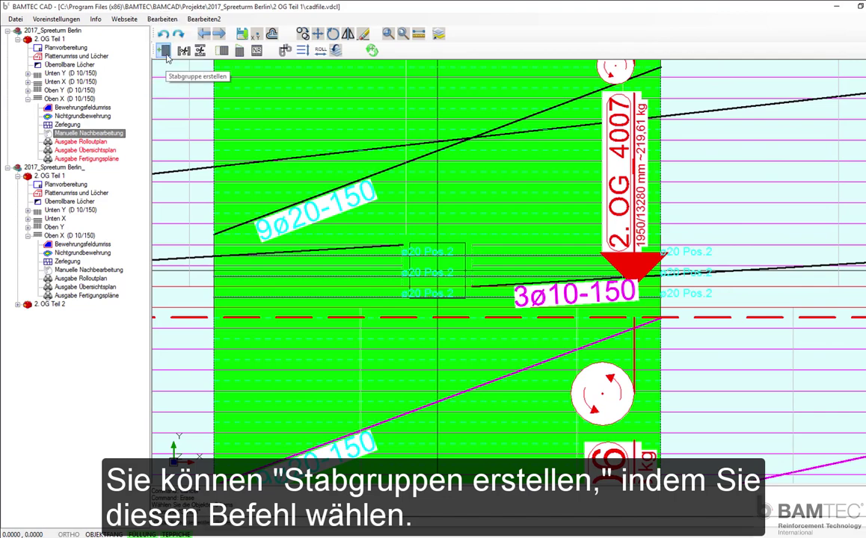
- Draw a group of 3 D10 bars at 150 mm spacing, 1500 mm long, assigned to no carpet
click(164, 51)
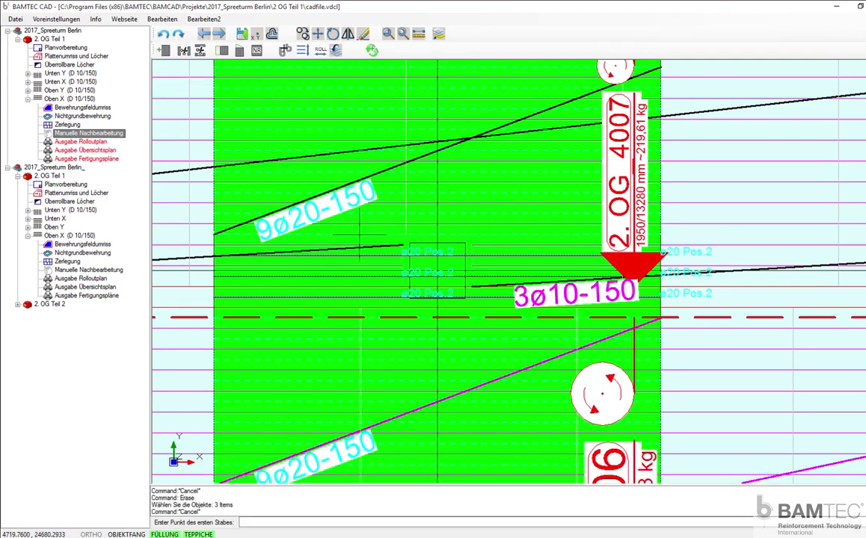
scroll(356, 243, up, 2)
scroll(352, 247, up, 1)
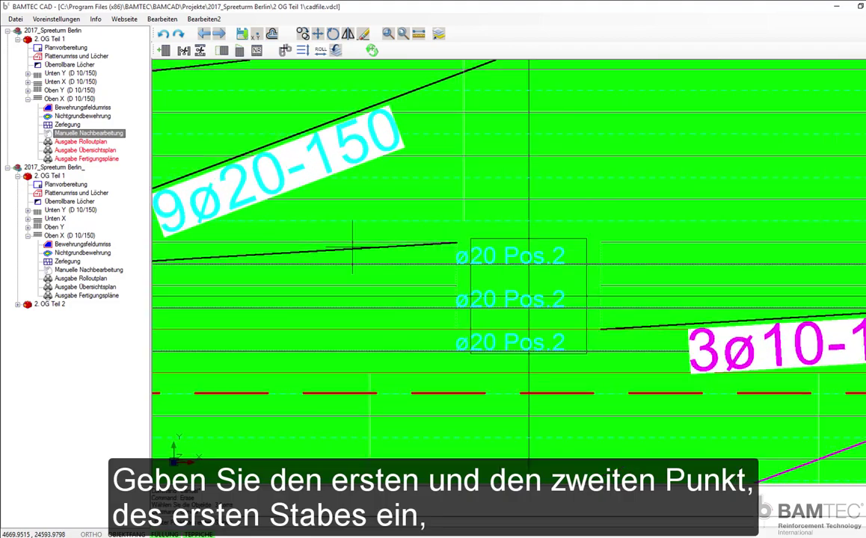
click(336, 341)
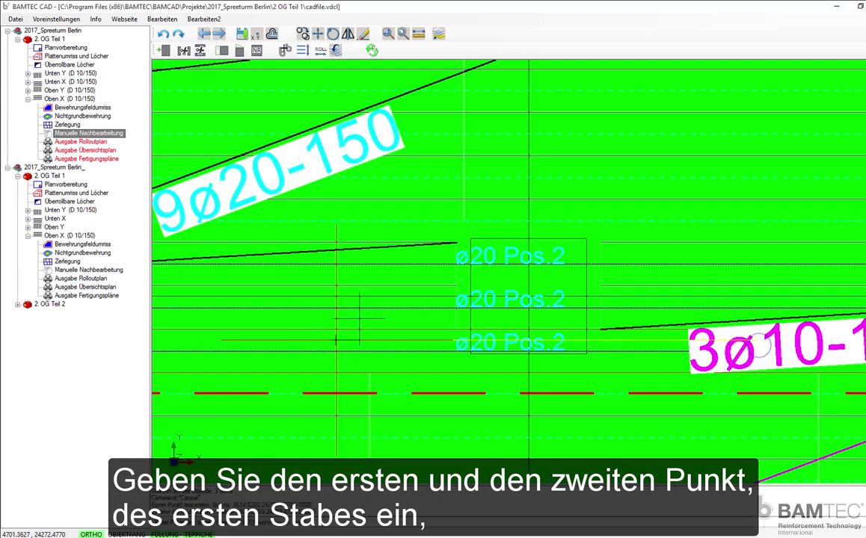
key(F8)
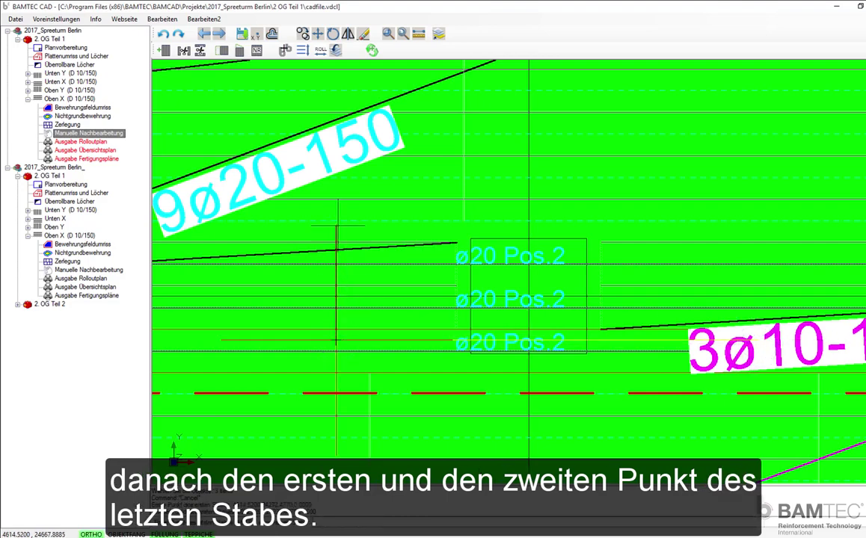
click(335, 225)
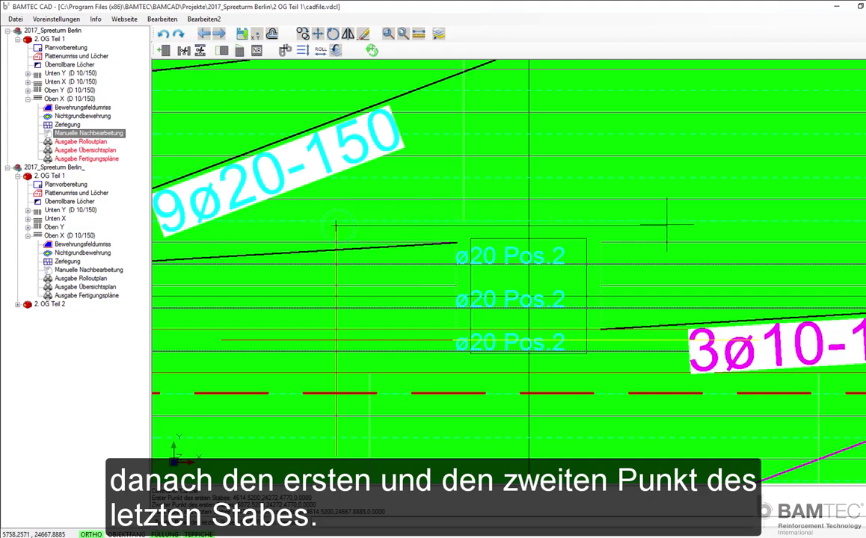
click(761, 225)
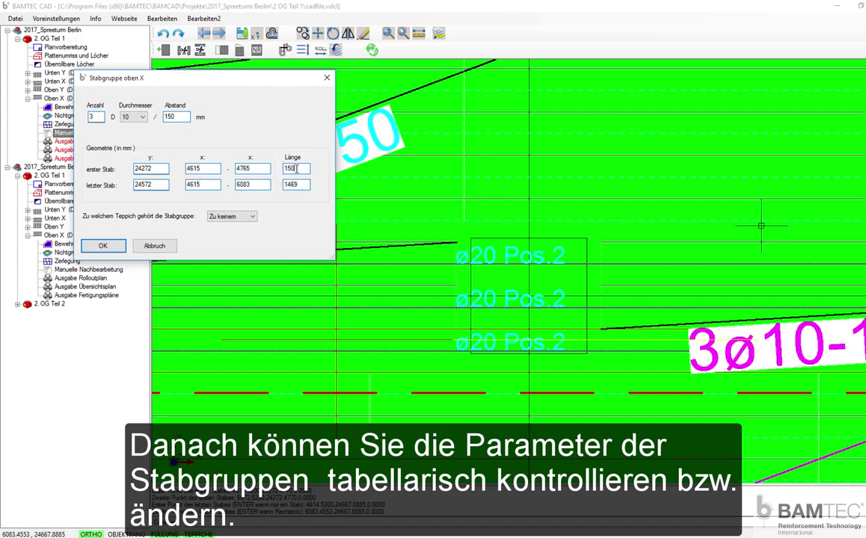
double_click(295, 185)
text(1500)
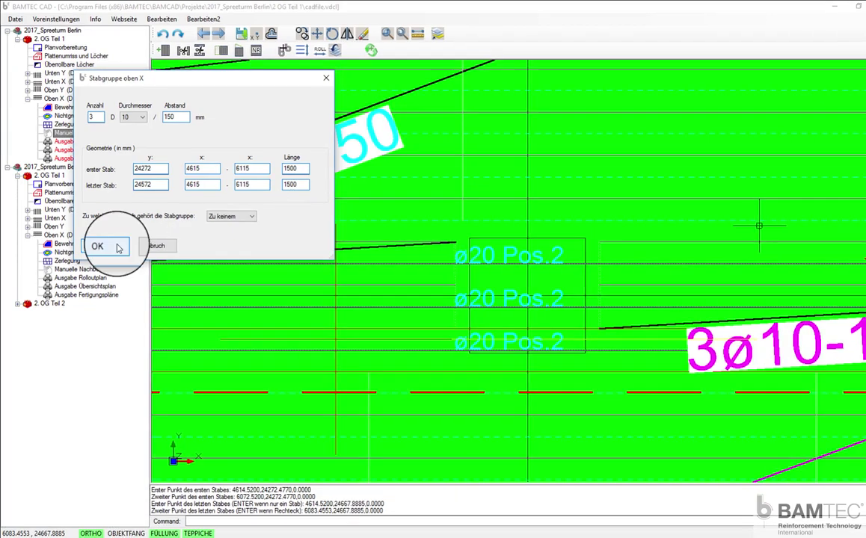
click(103, 245)
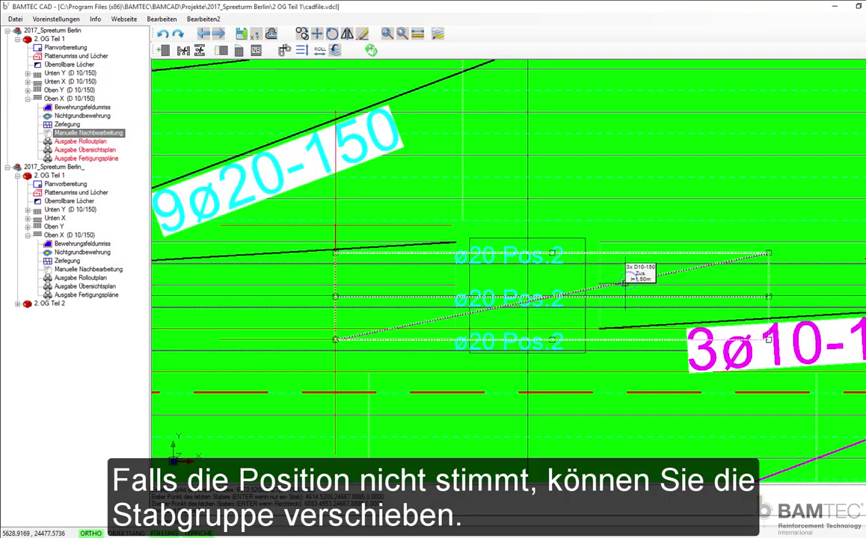
- Place the new 3ø10-150 bar group in the slab and select it for moving
click(473, 233)
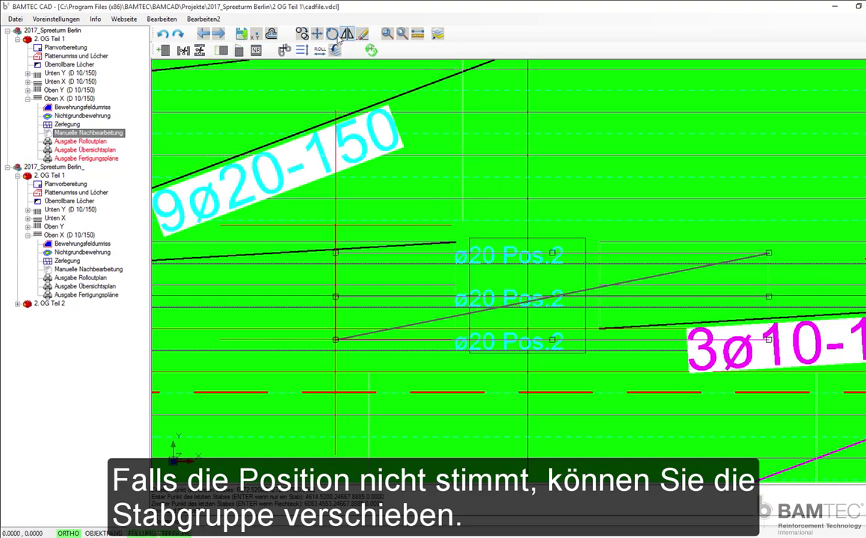
click(317, 34)
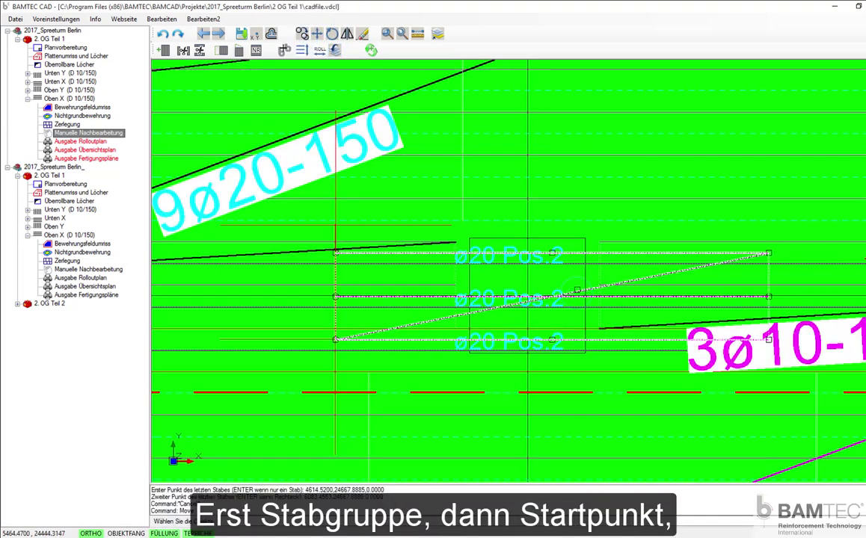
key(Return)
scroll(566, 293, up, 1)
scroll(553, 300, up, 1)
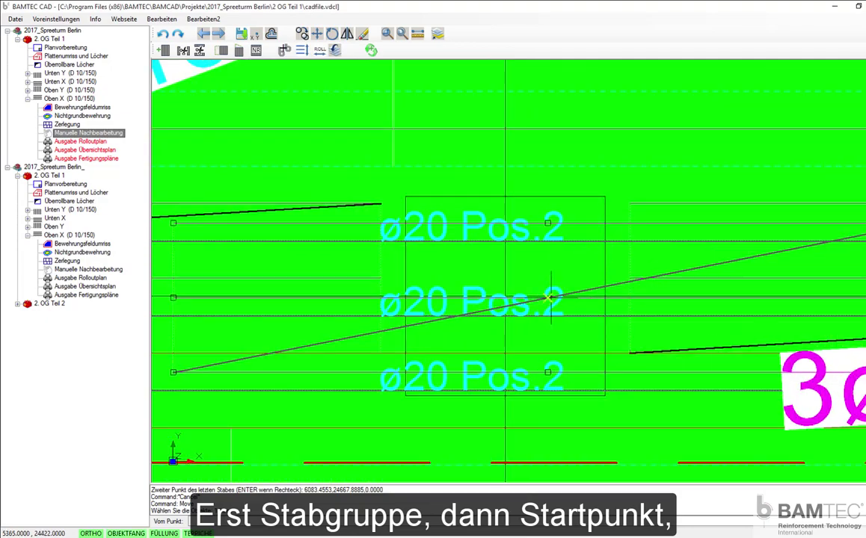
- Move the group from its start point to its target position, then resynchronise the carpets
click(549, 297)
scroll(553, 322, down, 1)
scroll(557, 338, down, 1)
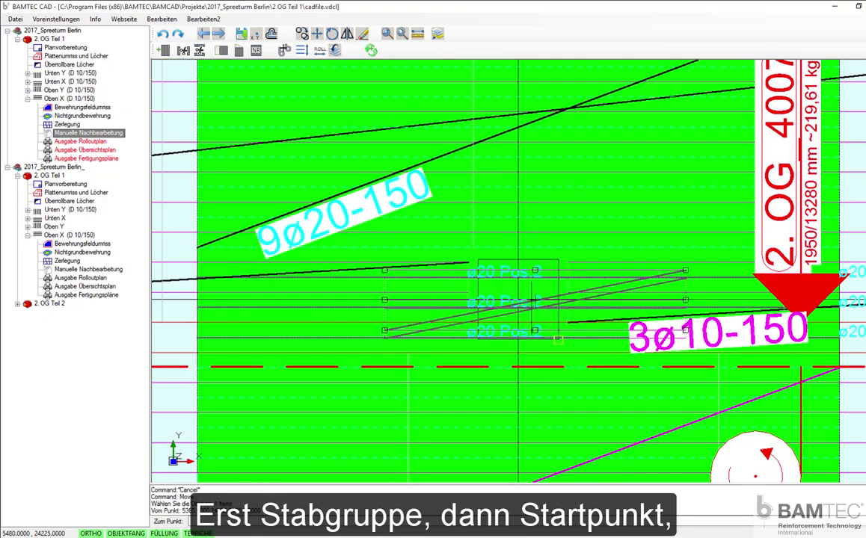
scroll(557, 338, down, 1)
scroll(523, 307, up, 3)
scroll(516, 298, down, 1)
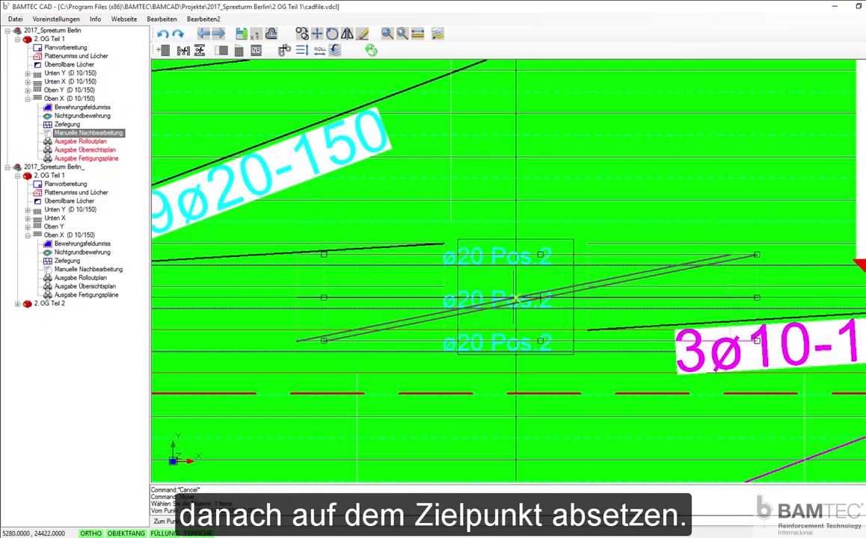
scroll(516, 337, down, 1)
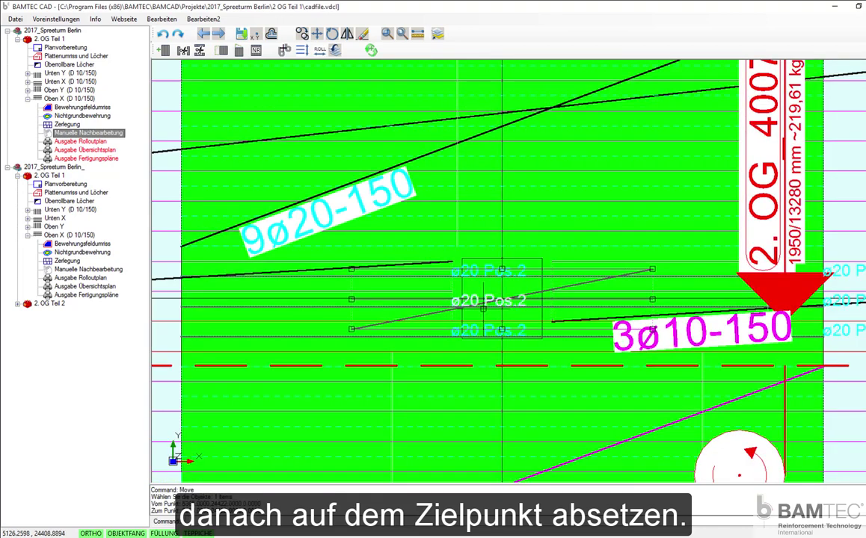
click(605, 353)
scroll(455, 152, down, 2)
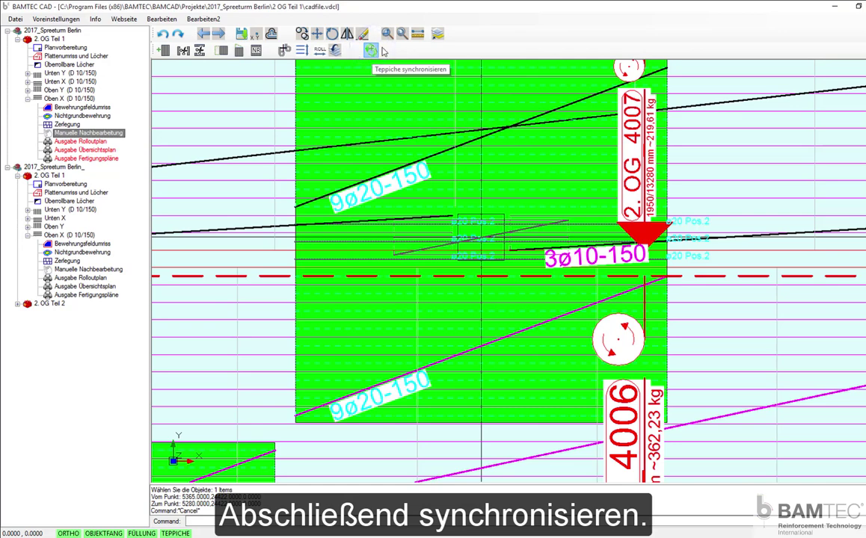
click(404, 52)
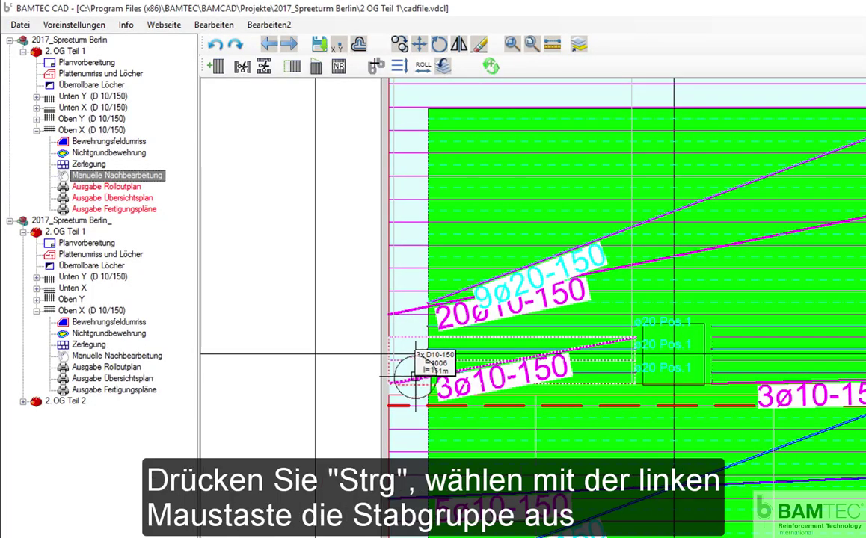
- Set the 3ø10 group to Zu keinem carpet instead of 4006 and lengthen its bars to 2605 mm
ctrl+click(415, 377)
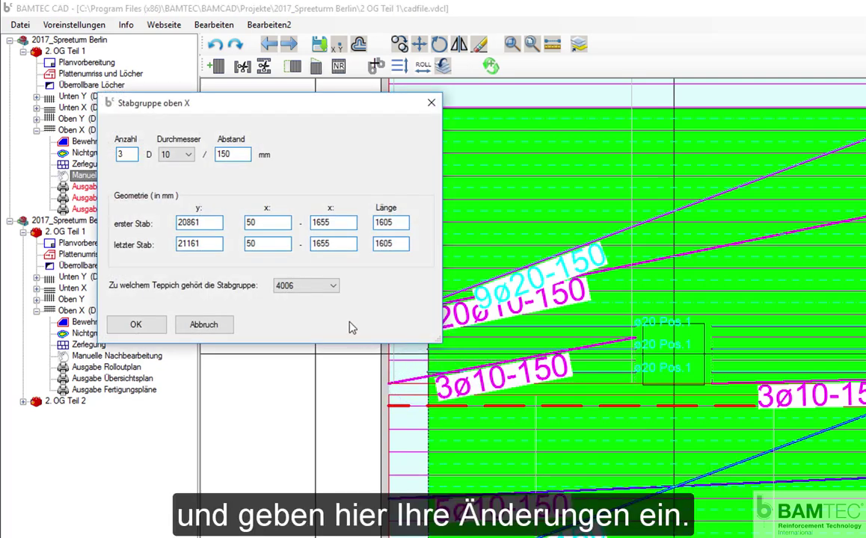
click(333, 285)
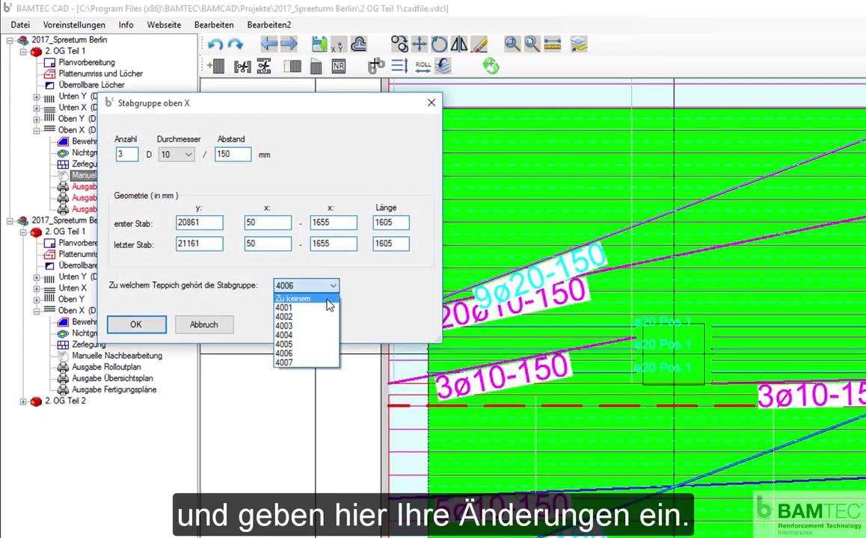
click(327, 299)
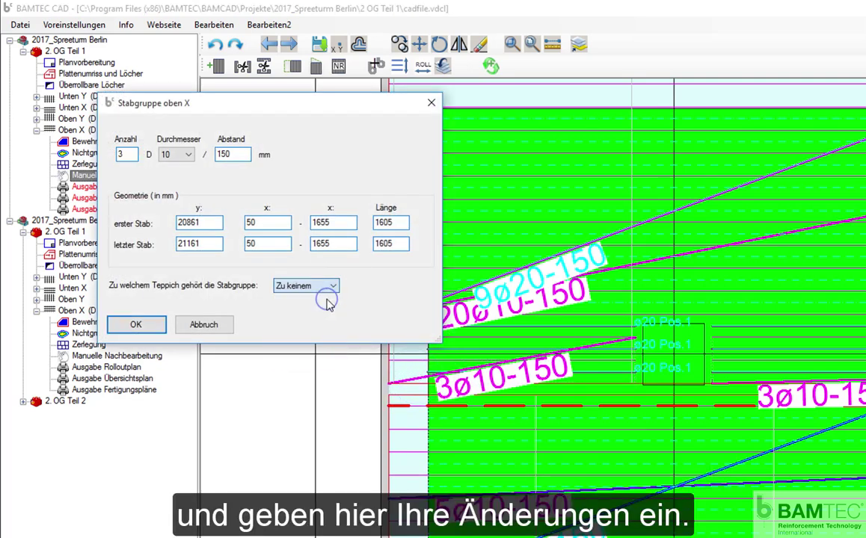
double_click(390, 222)
text(2)
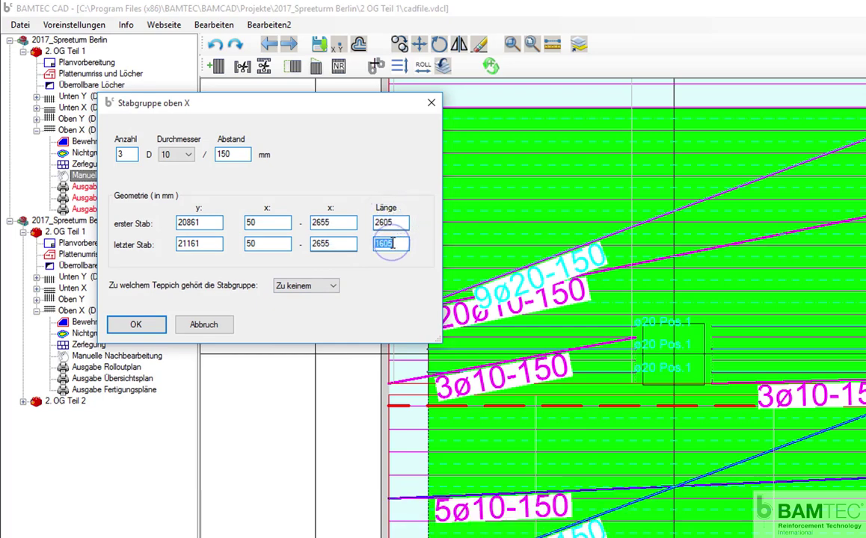
text(2605)
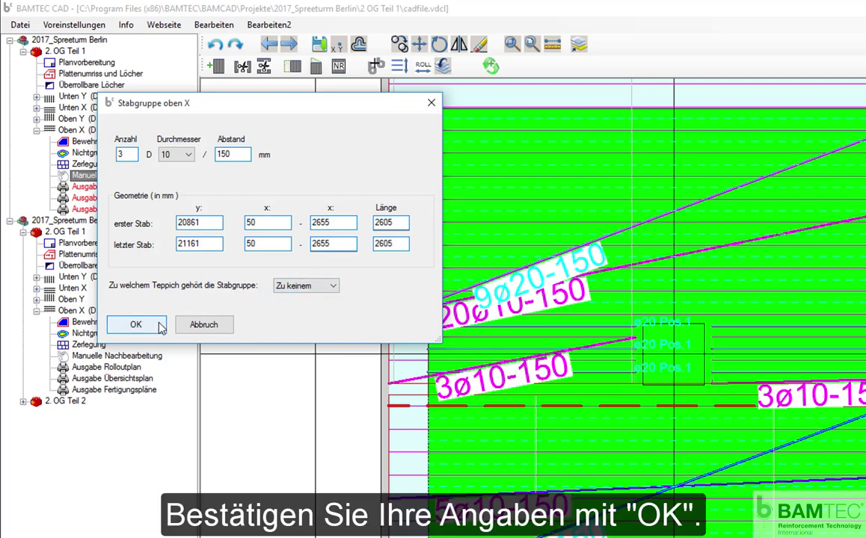
click(135, 325)
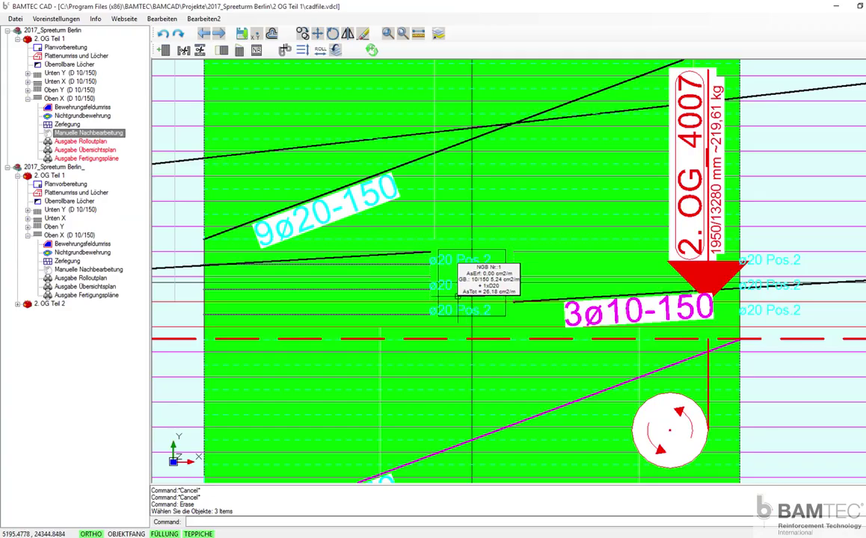
- Set the single ø20 additional bar's length to 3200 mm and resynchronise the carpets
scroll(421, 287, up, 2)
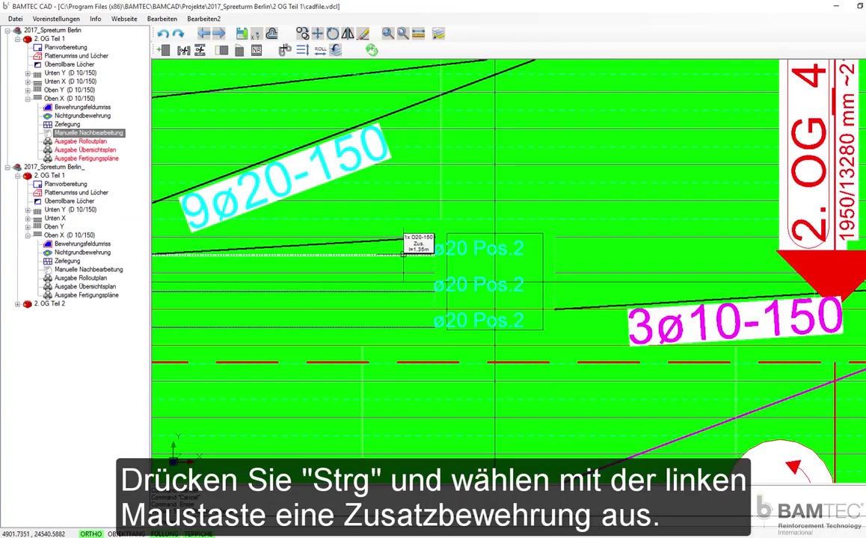
ctrl+click(404, 258)
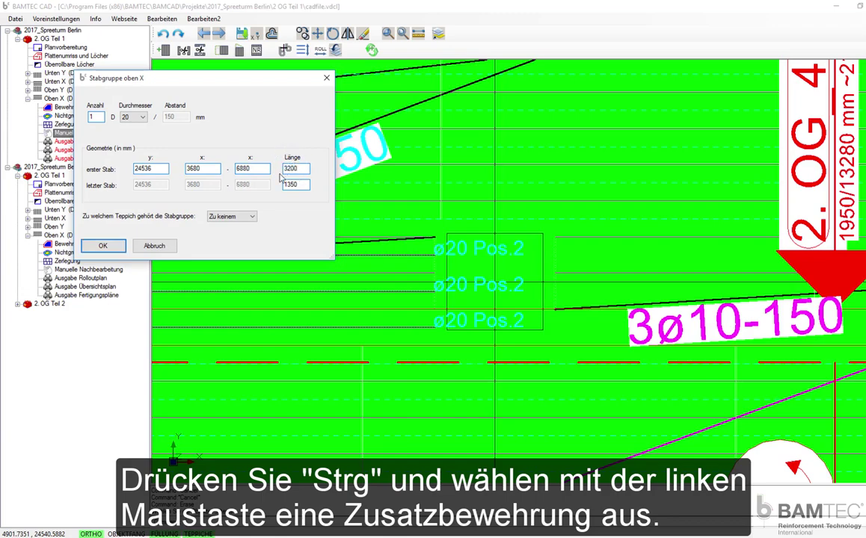
click(124, 246)
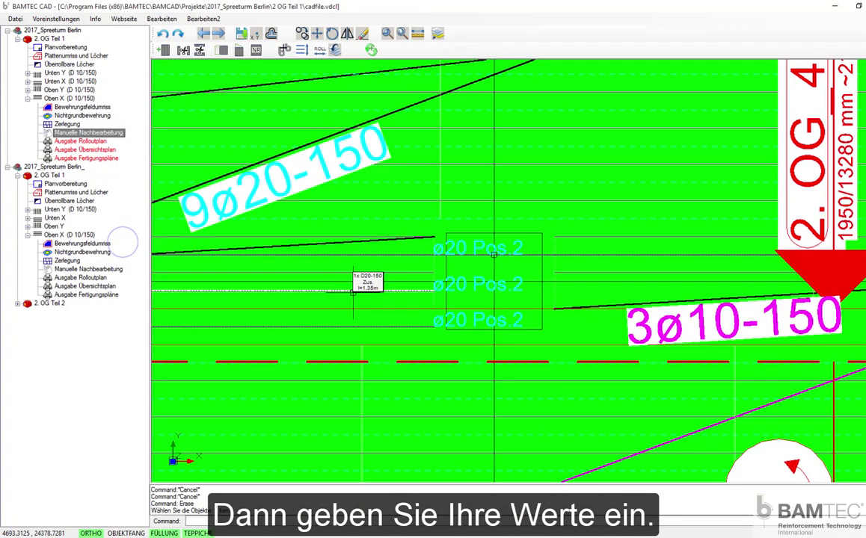
double_click(301, 169)
text(3200)
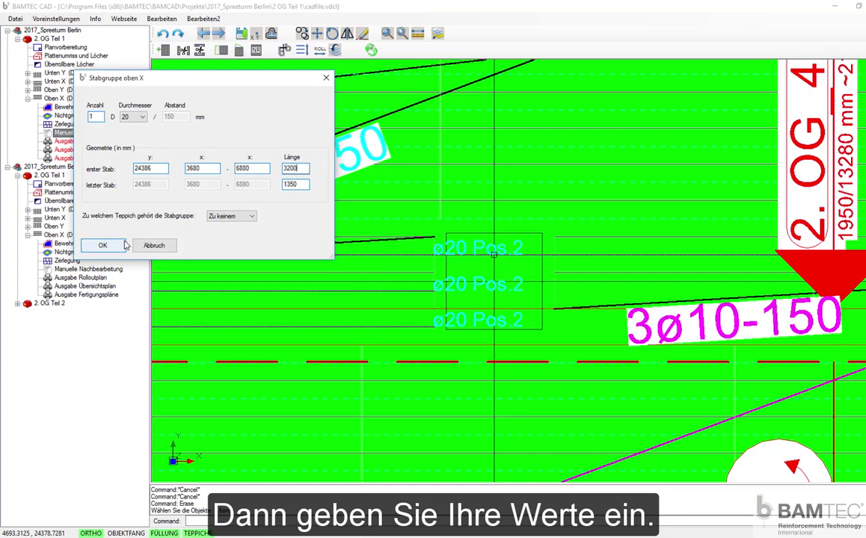
click(103, 246)
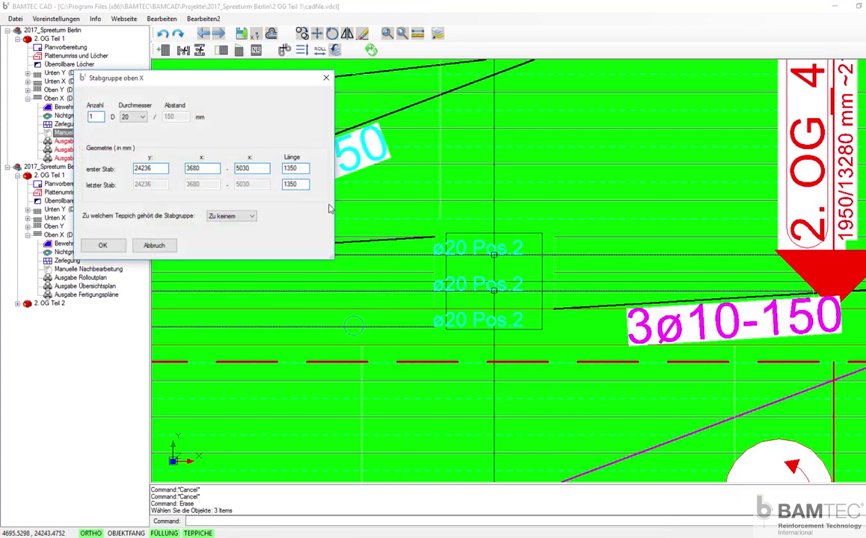
double_click(301, 168)
text(3)
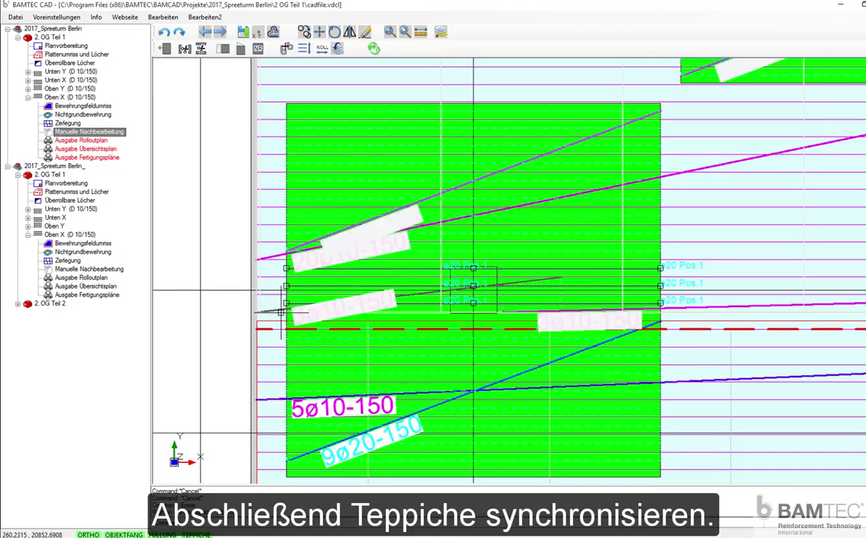
click(374, 50)
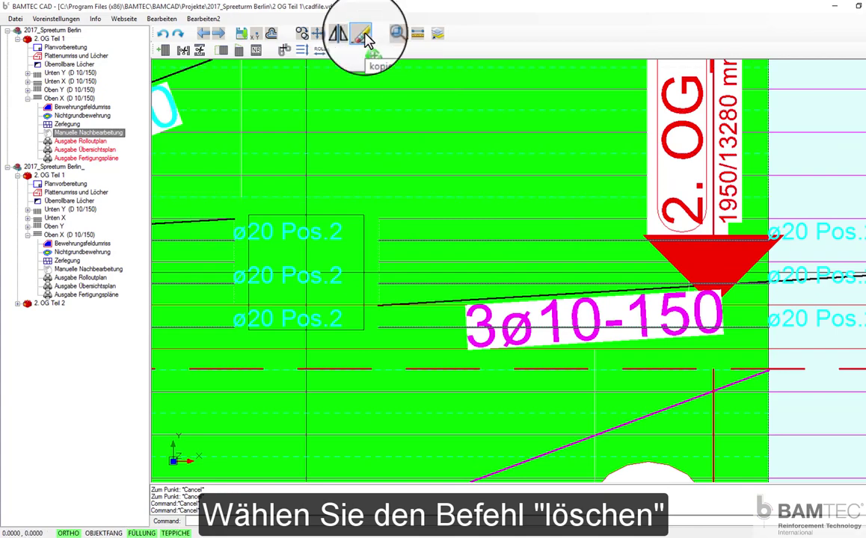
- Activate the löschen tool in the toolbar to begin picking elements on the Oben X plan
click(362, 35)
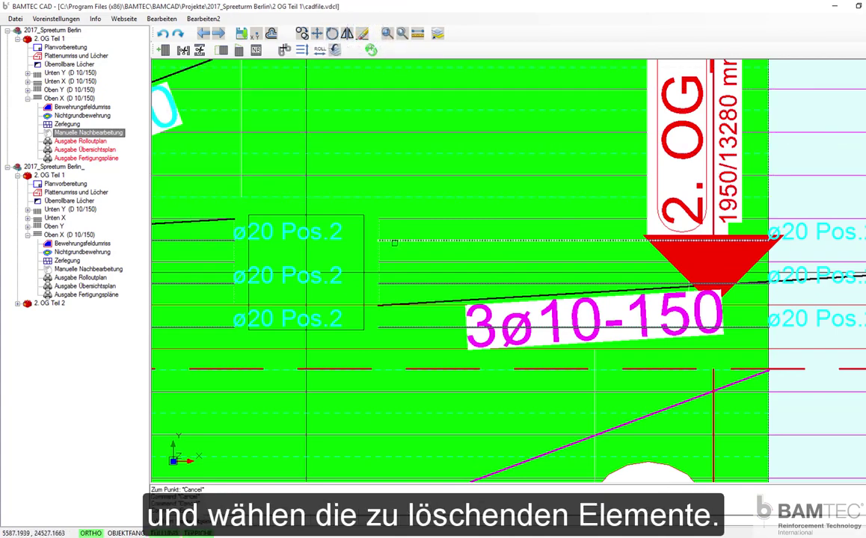